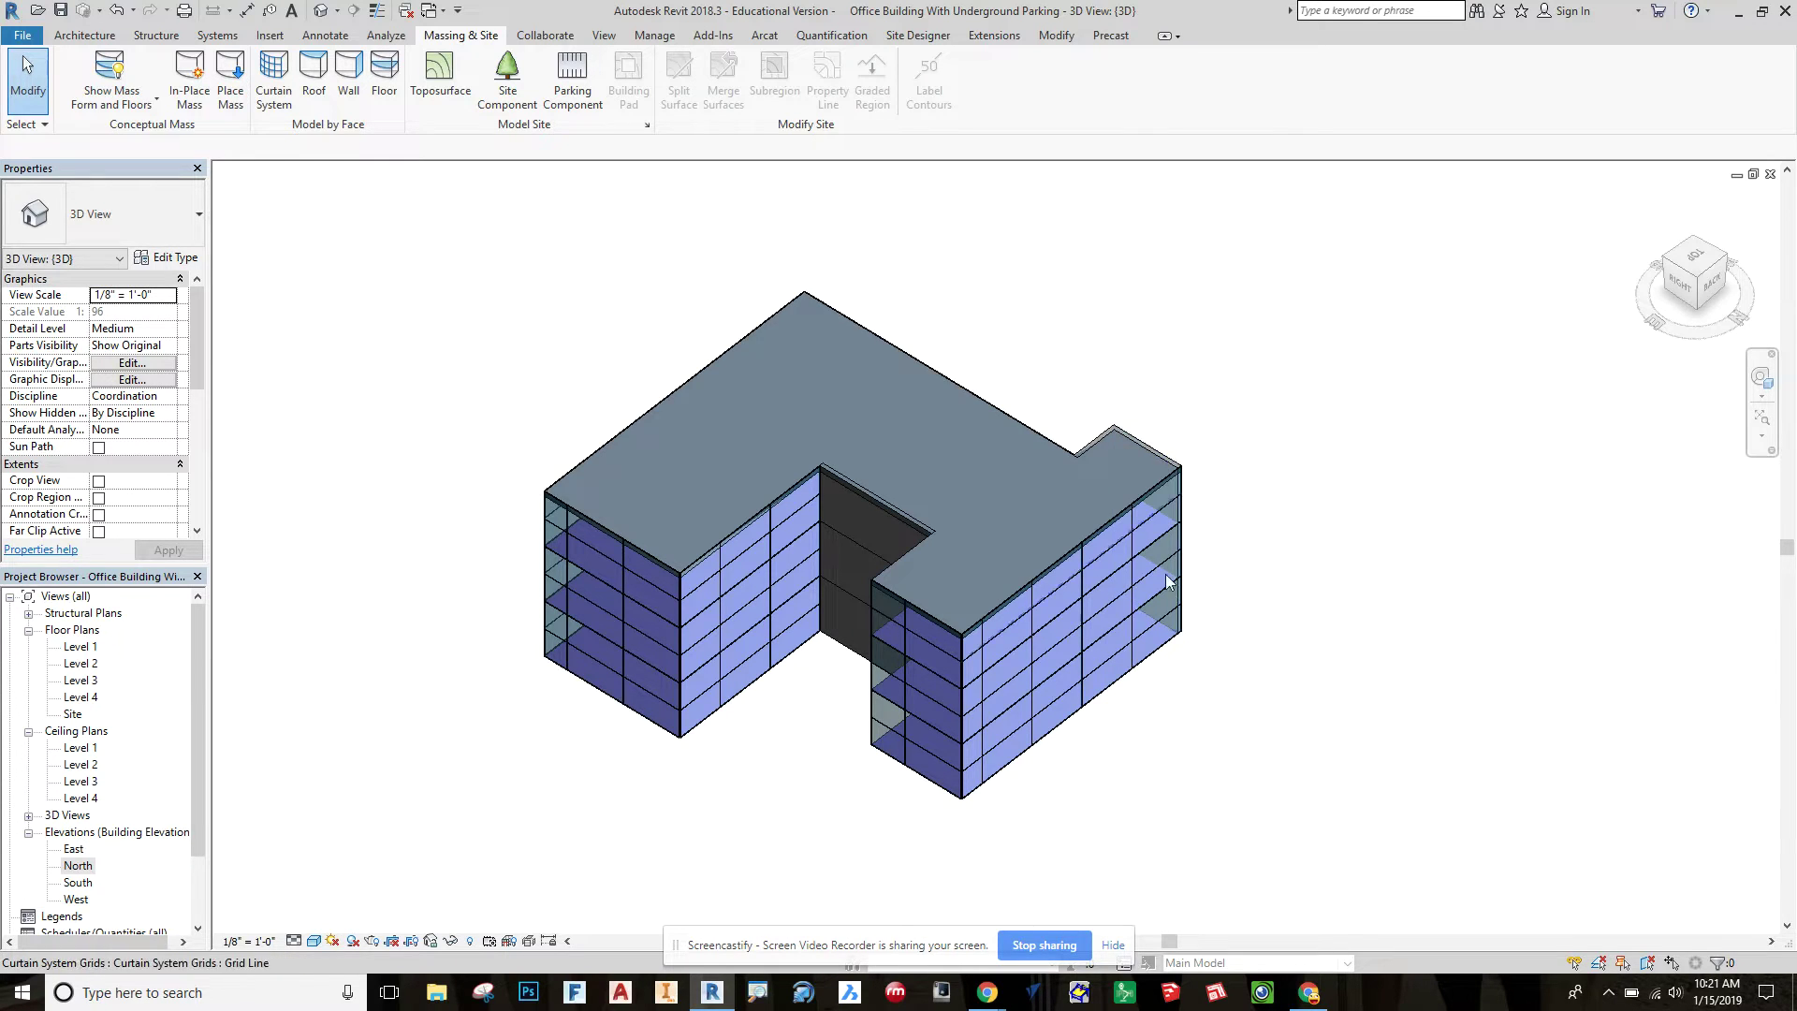
- Orbit the office building around to its right side, then open the Site floor plan
middle_click_drag(1211, 670, 1307, 546, "shift")
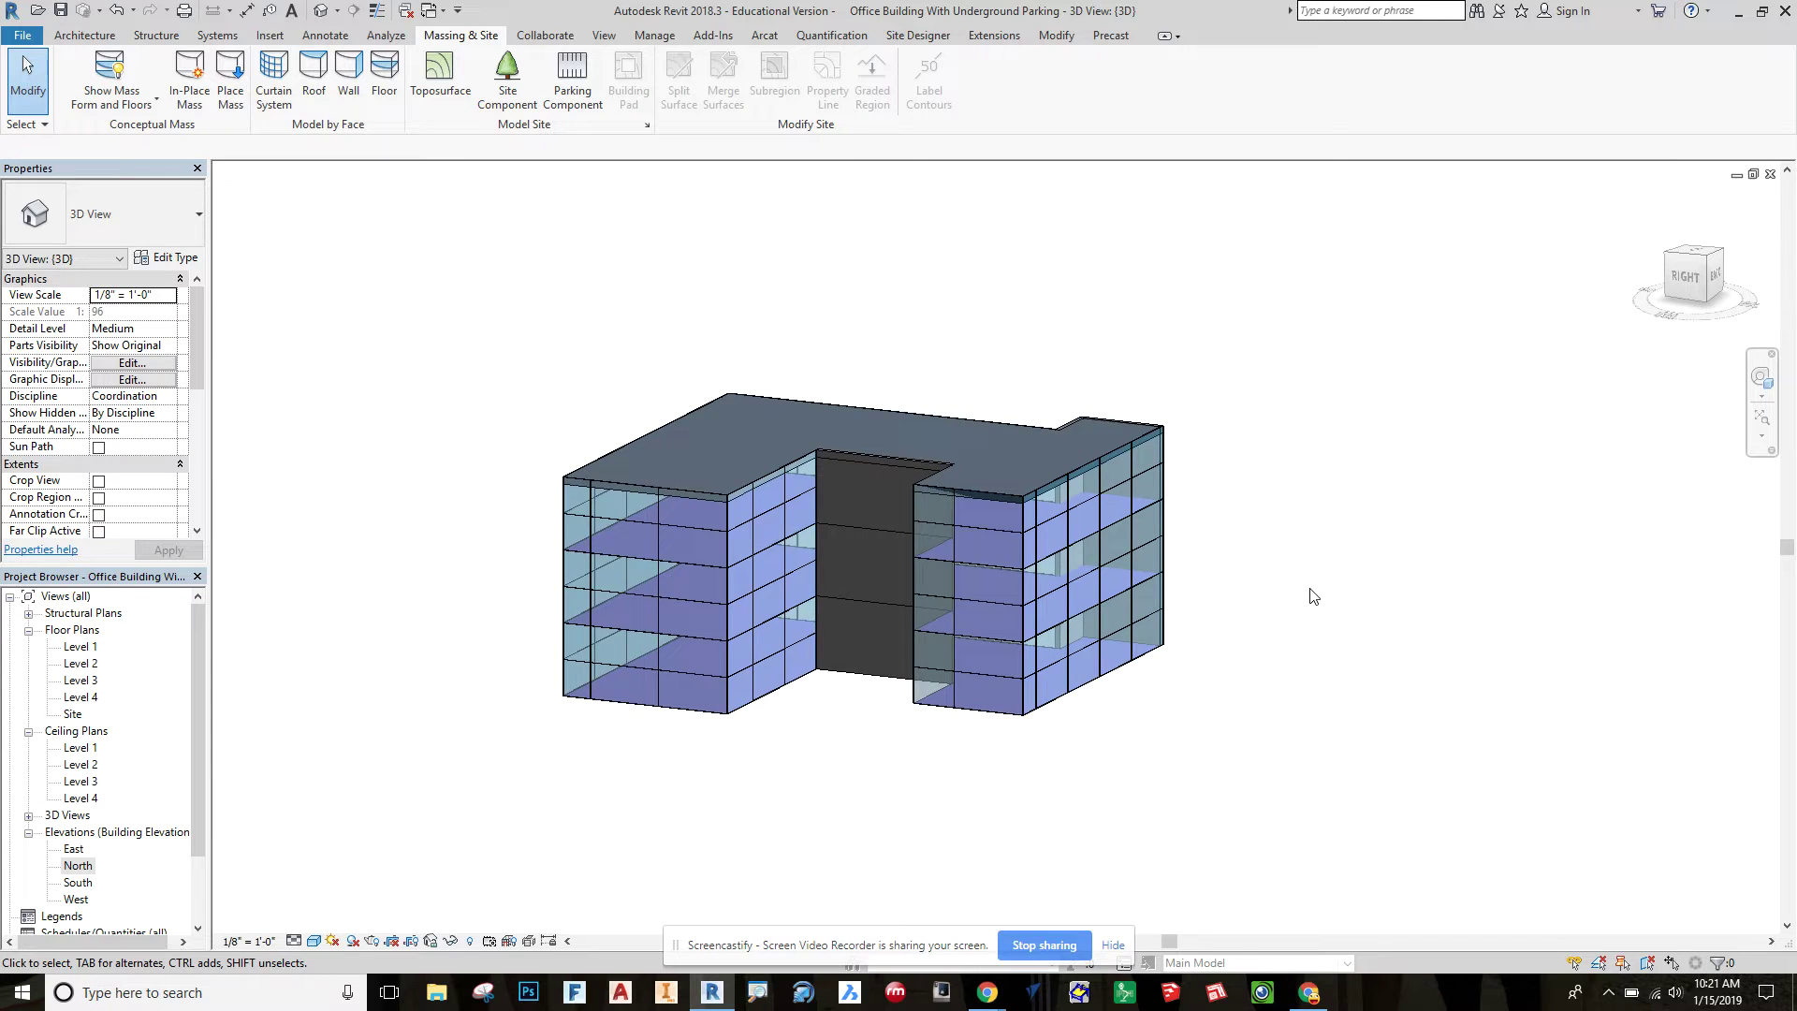
middle_click_drag(1298, 608, 1351, 628, "shift")
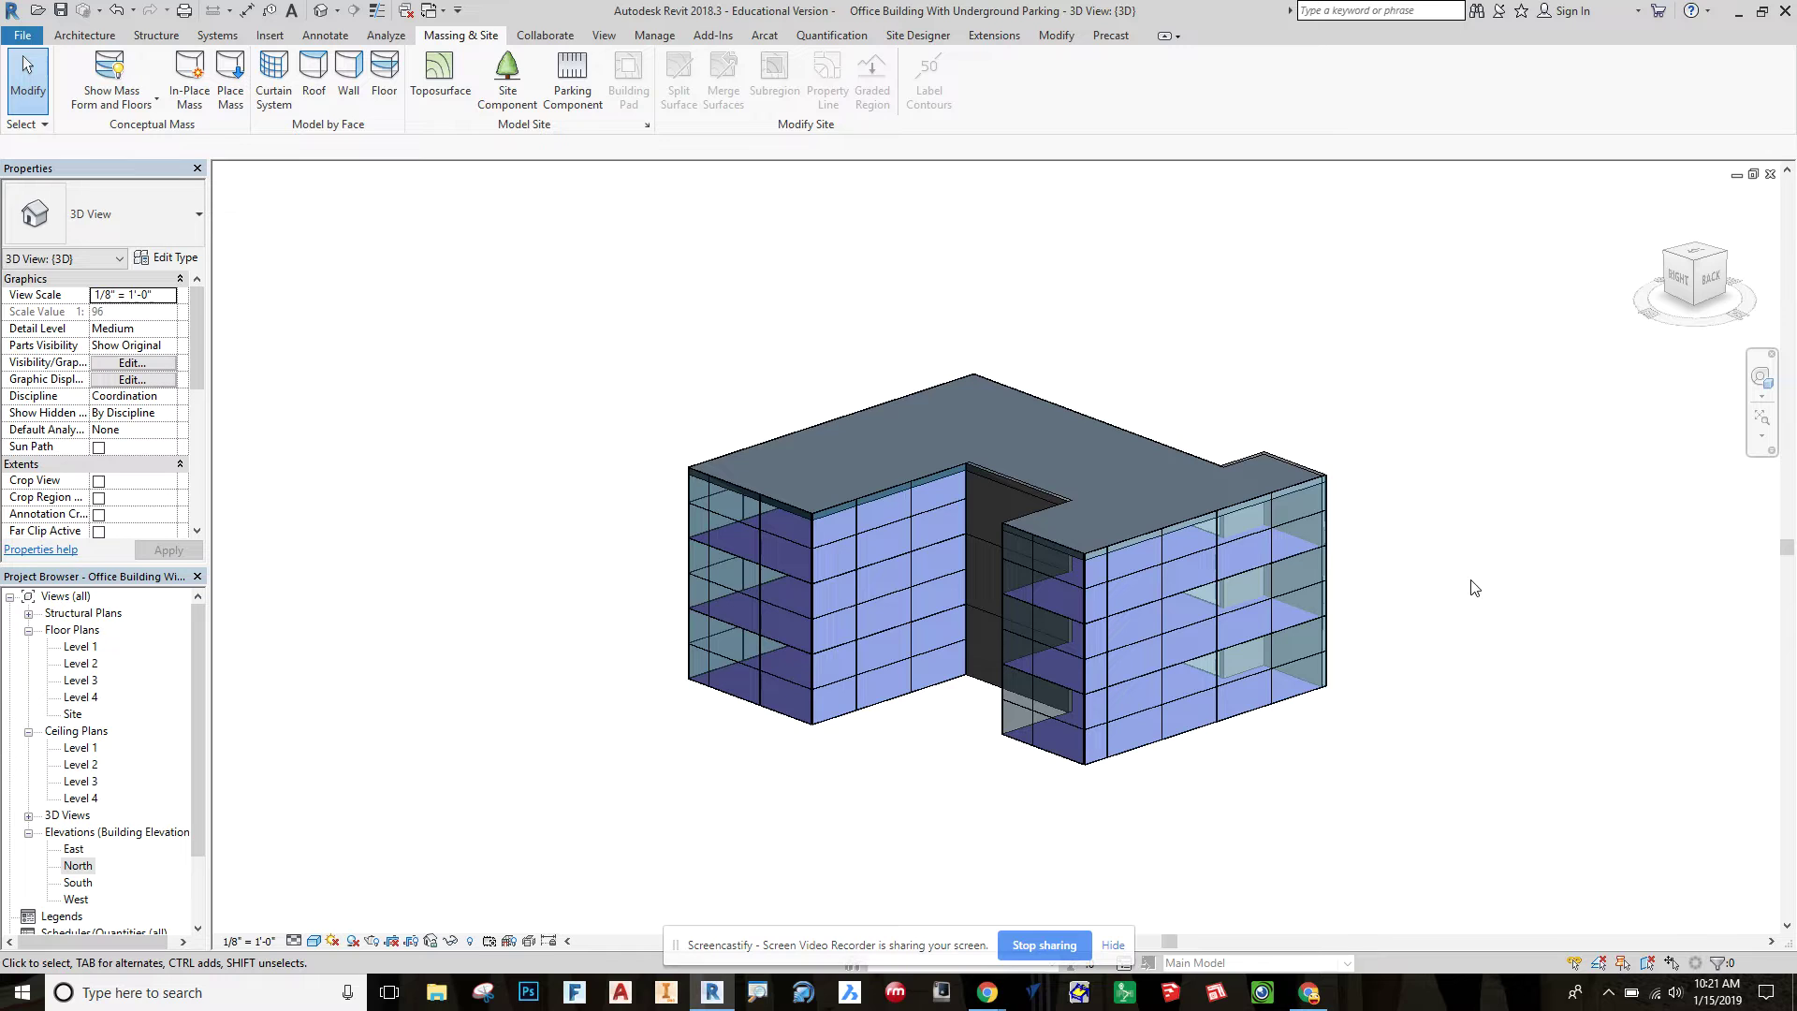
middle_click_drag(1334, 759, 1462, 764, "shift")
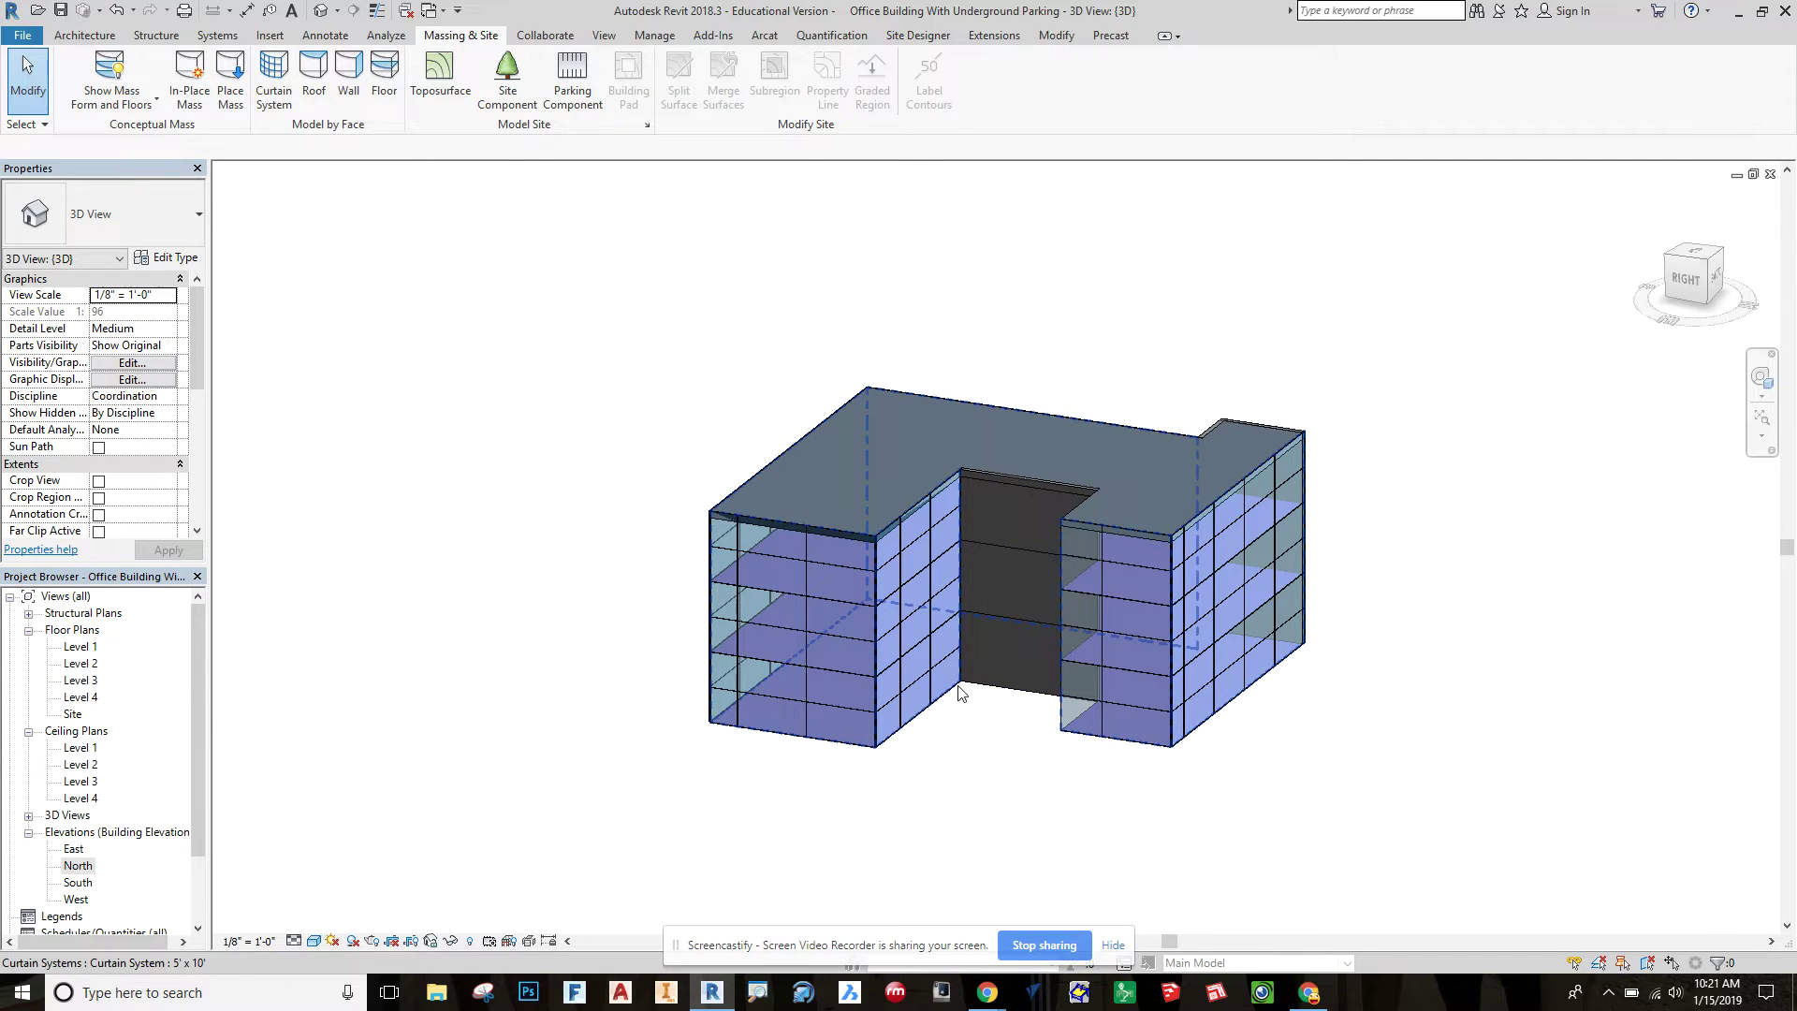
double_click(74, 714)
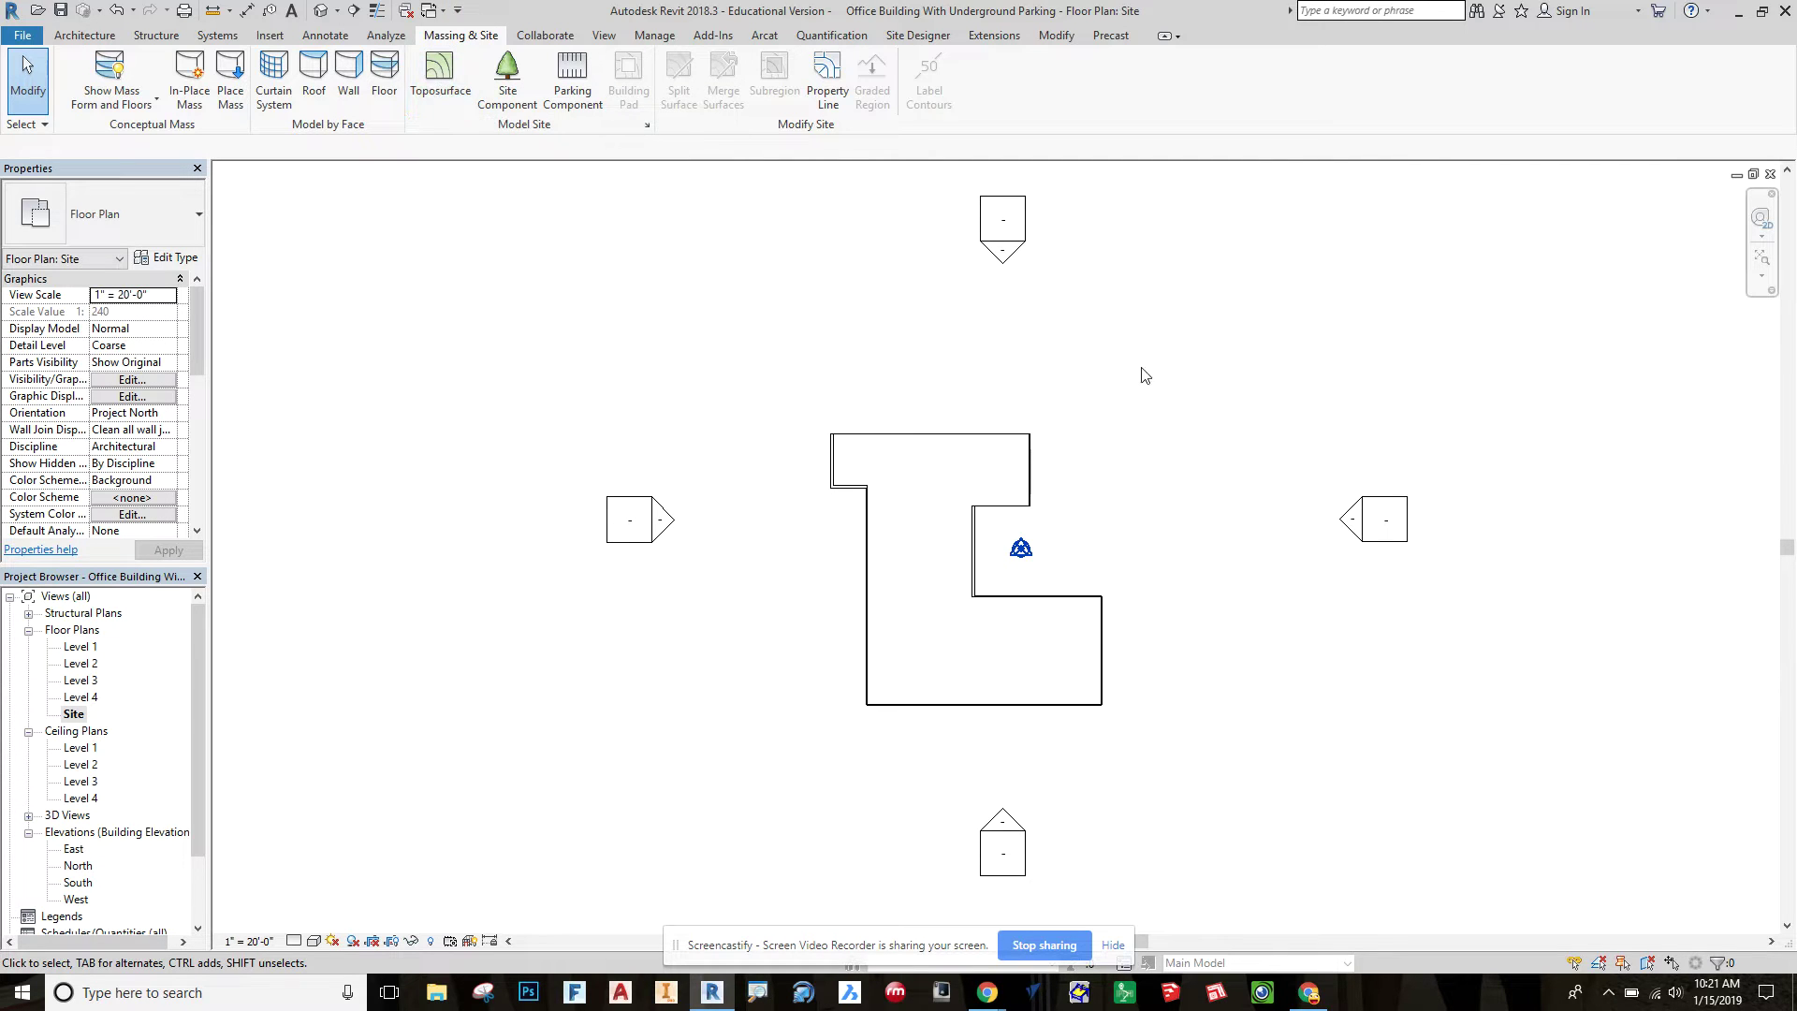
- Start a toposurface and place points above, right of, and below the building
left_click(444, 84)
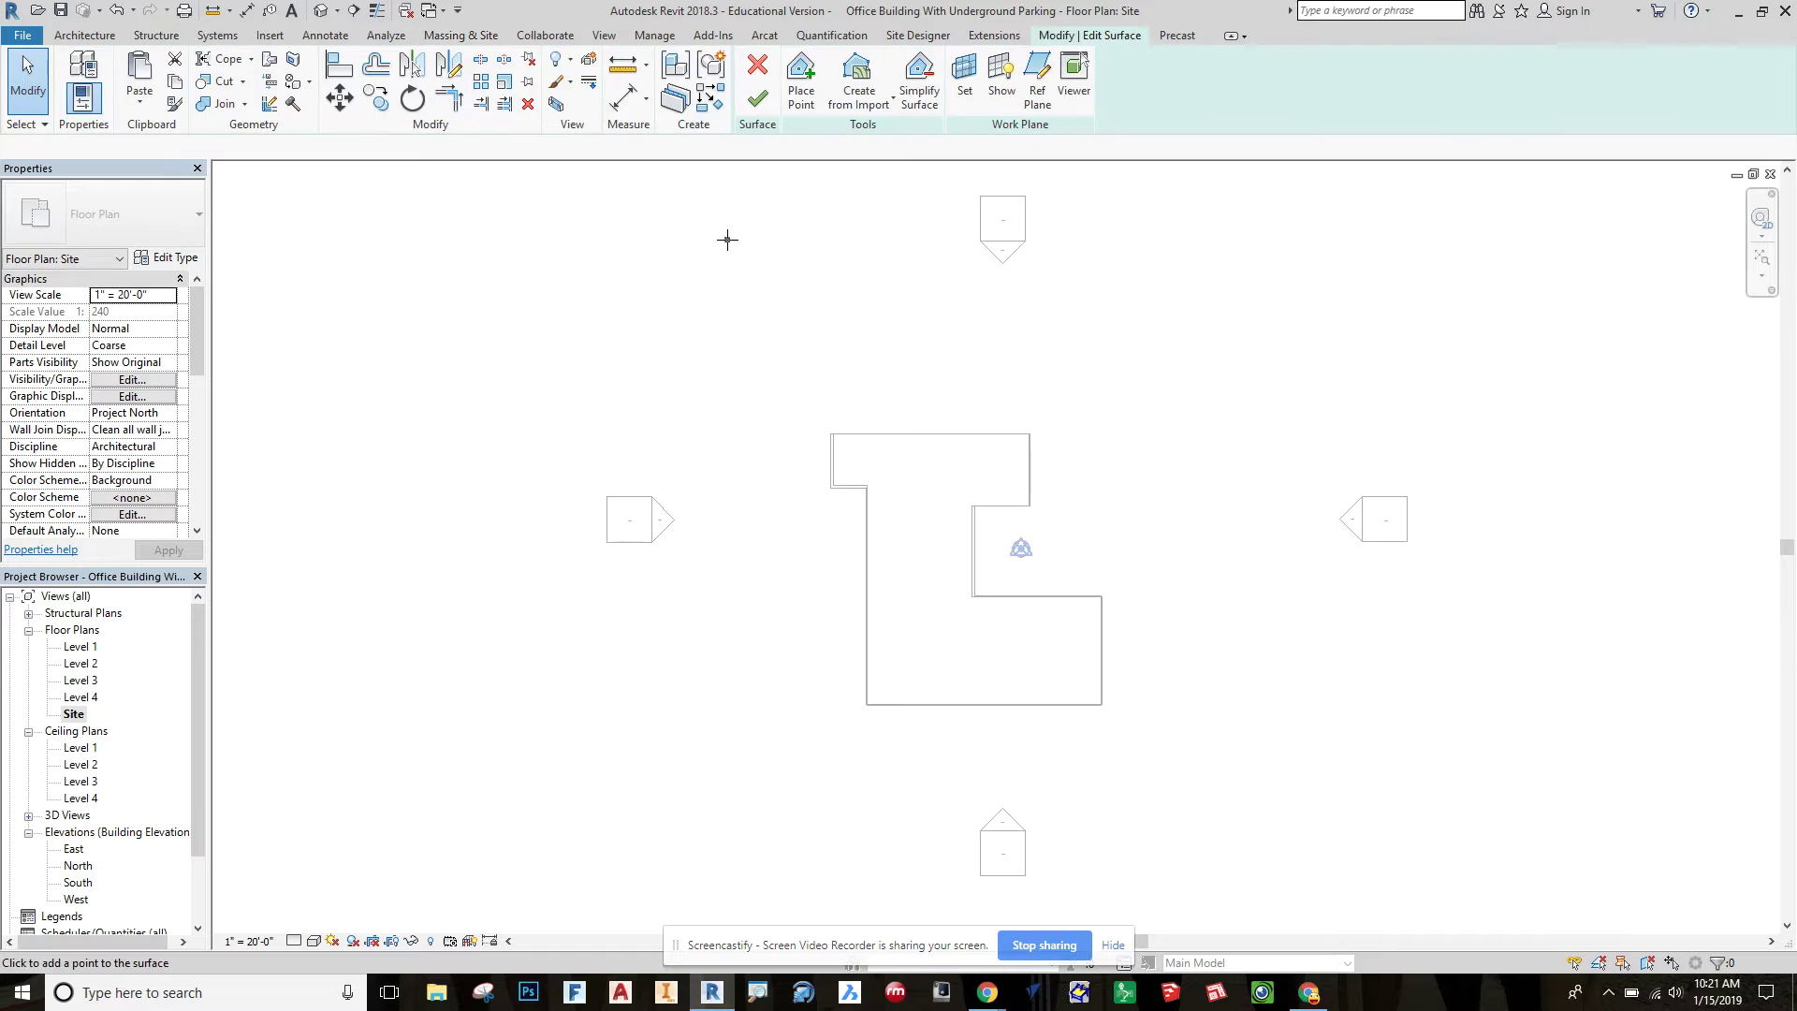
left_click(786, 353)
left_click(913, 362)
left_click(1204, 386)
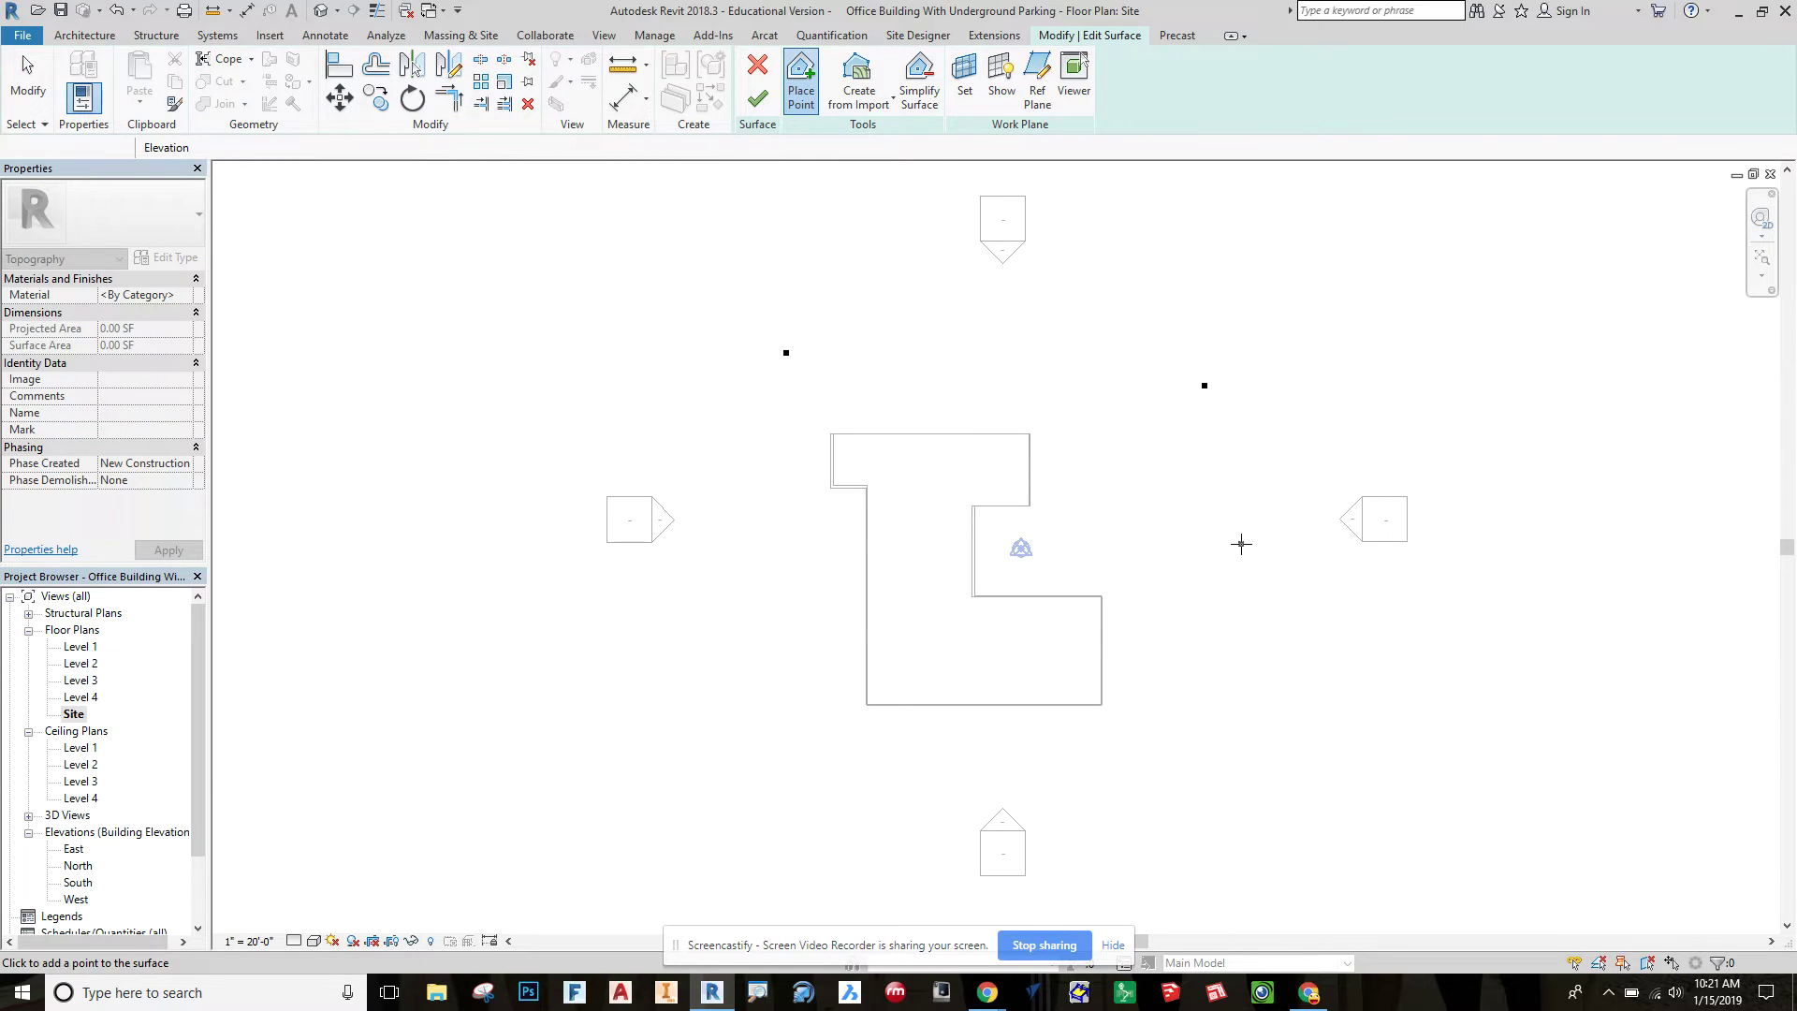
left_click(1240, 543)
left_click(1238, 760)
left_click(1026, 784)
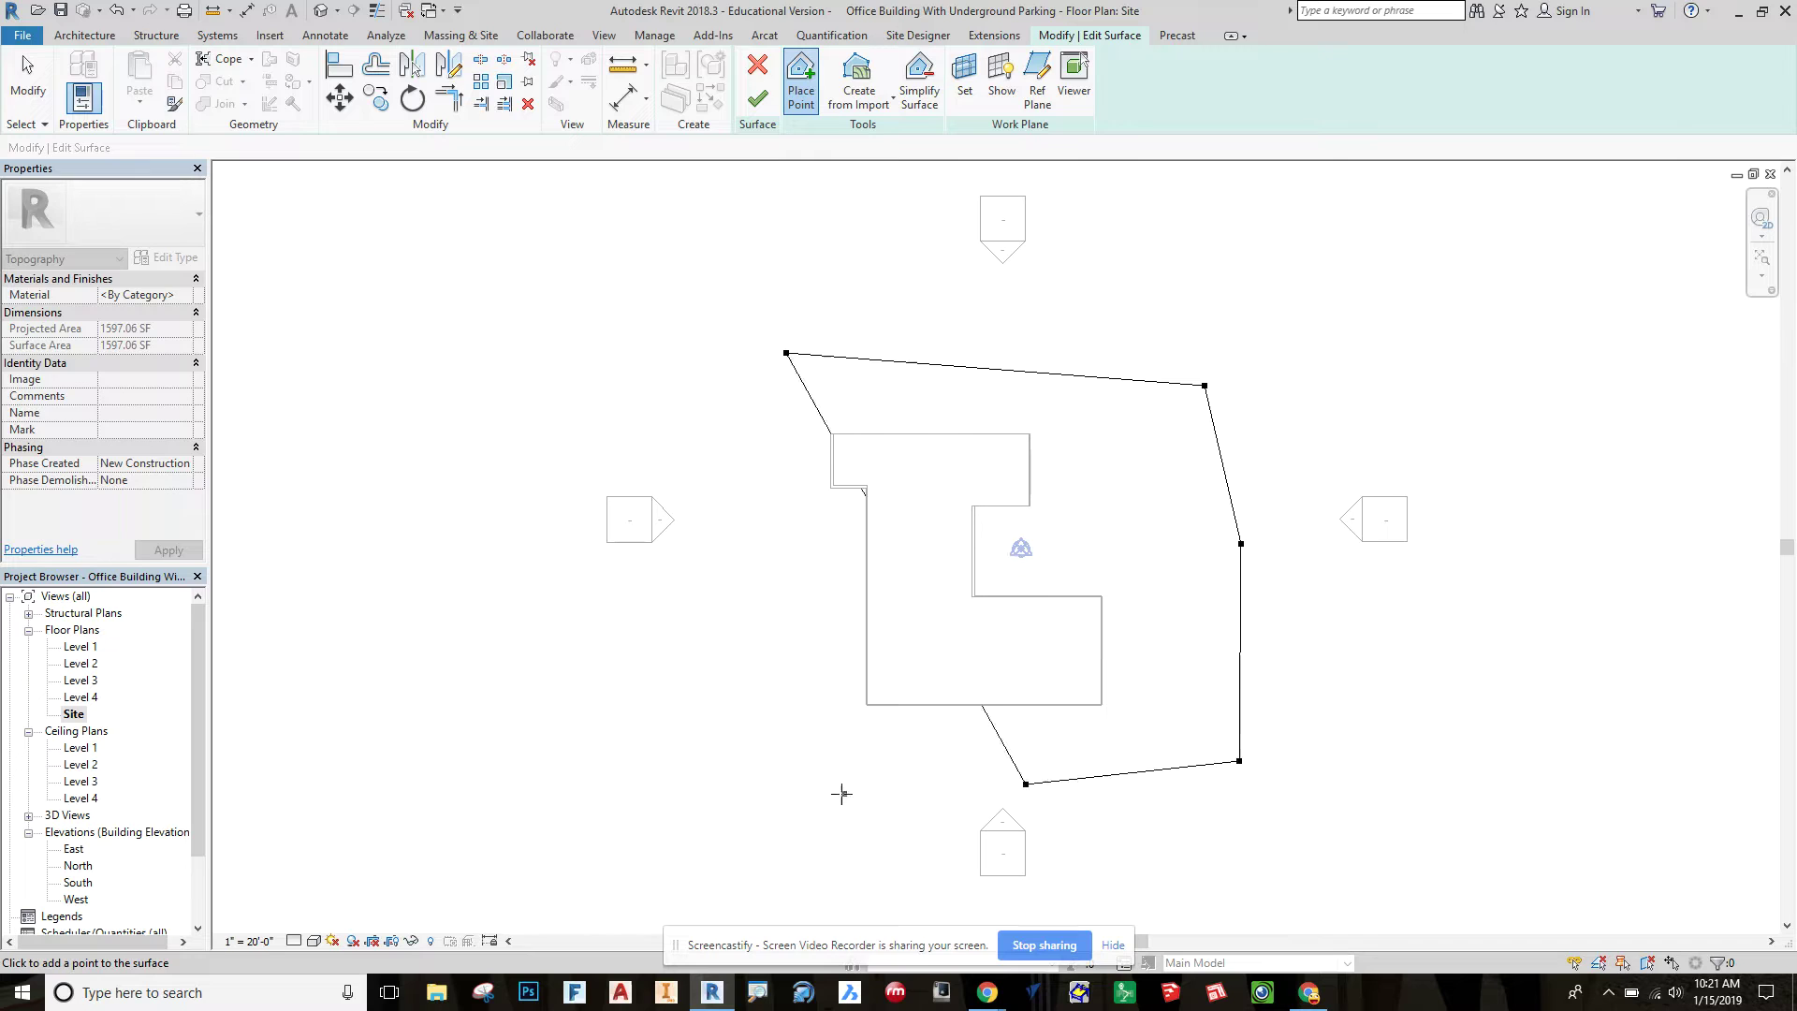
- Place the remaining toposurface points along the left and top edges, then select the elevation value
left_click(840, 792)
left_click(769, 639)
left_click(770, 619)
left_click(722, 449)
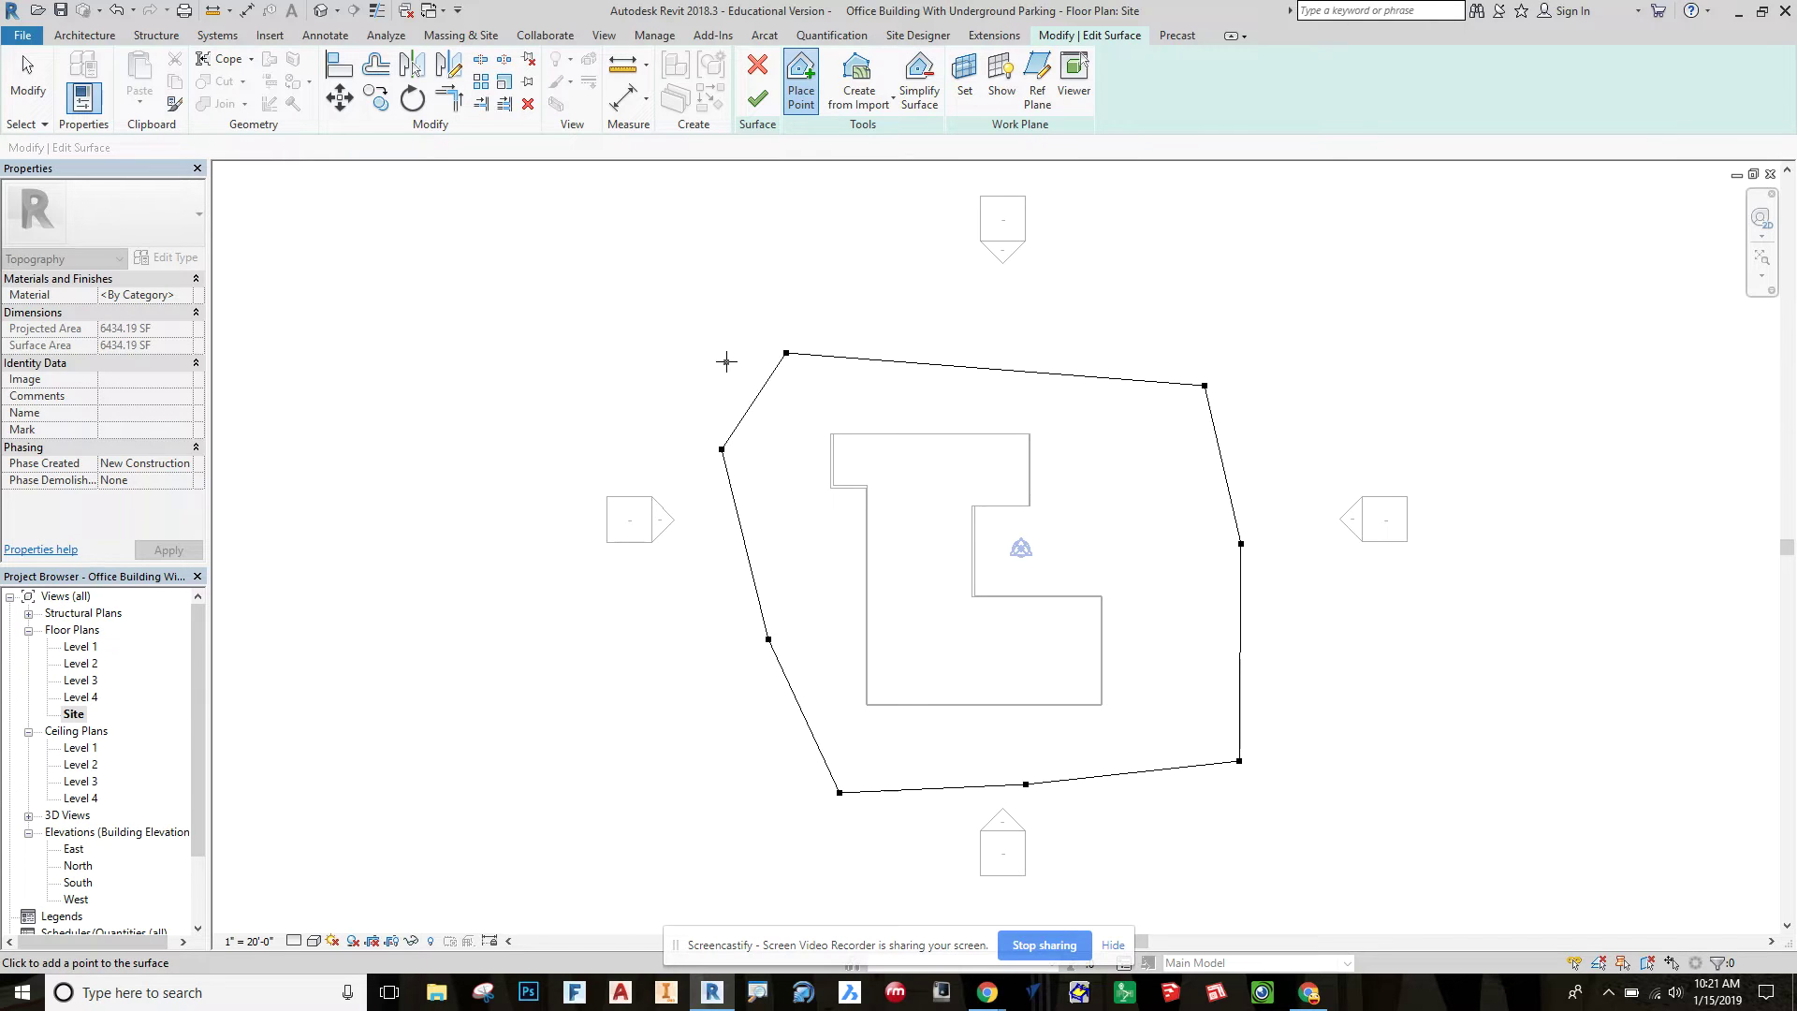
left_click(727, 361)
left_click(936, 335)
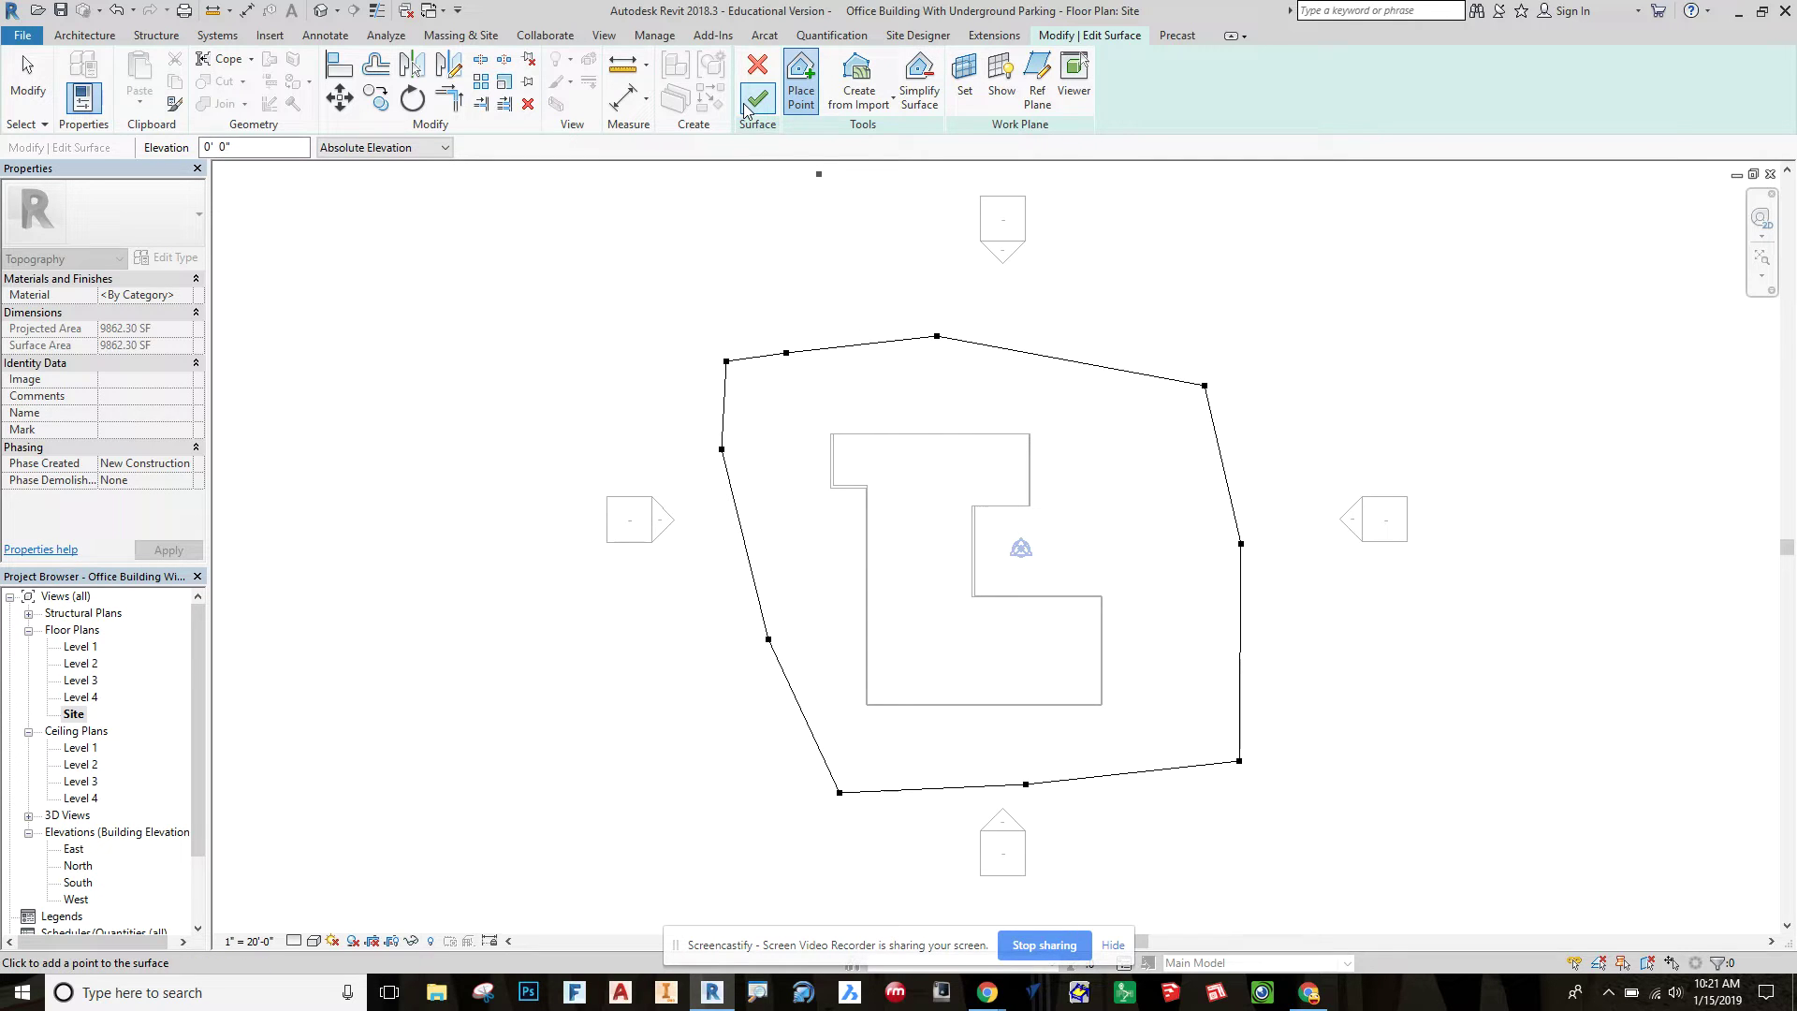
double_click(223, 146)
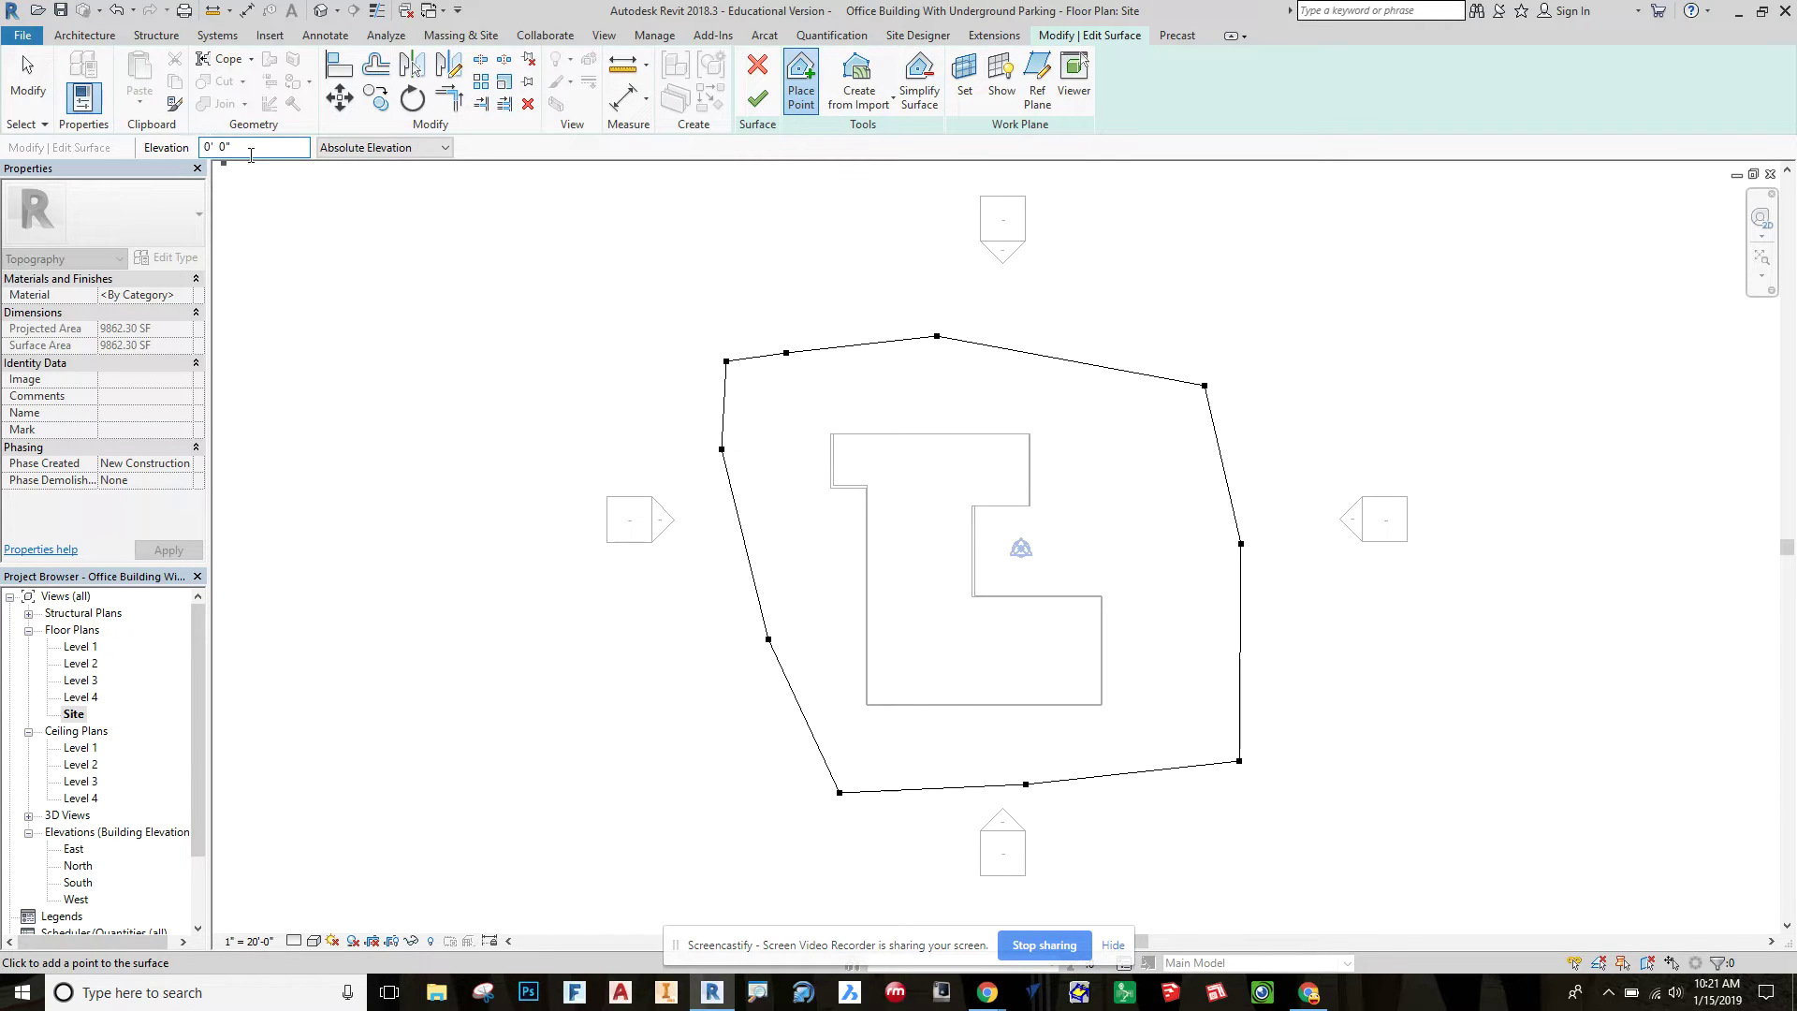
left_click(757, 97)
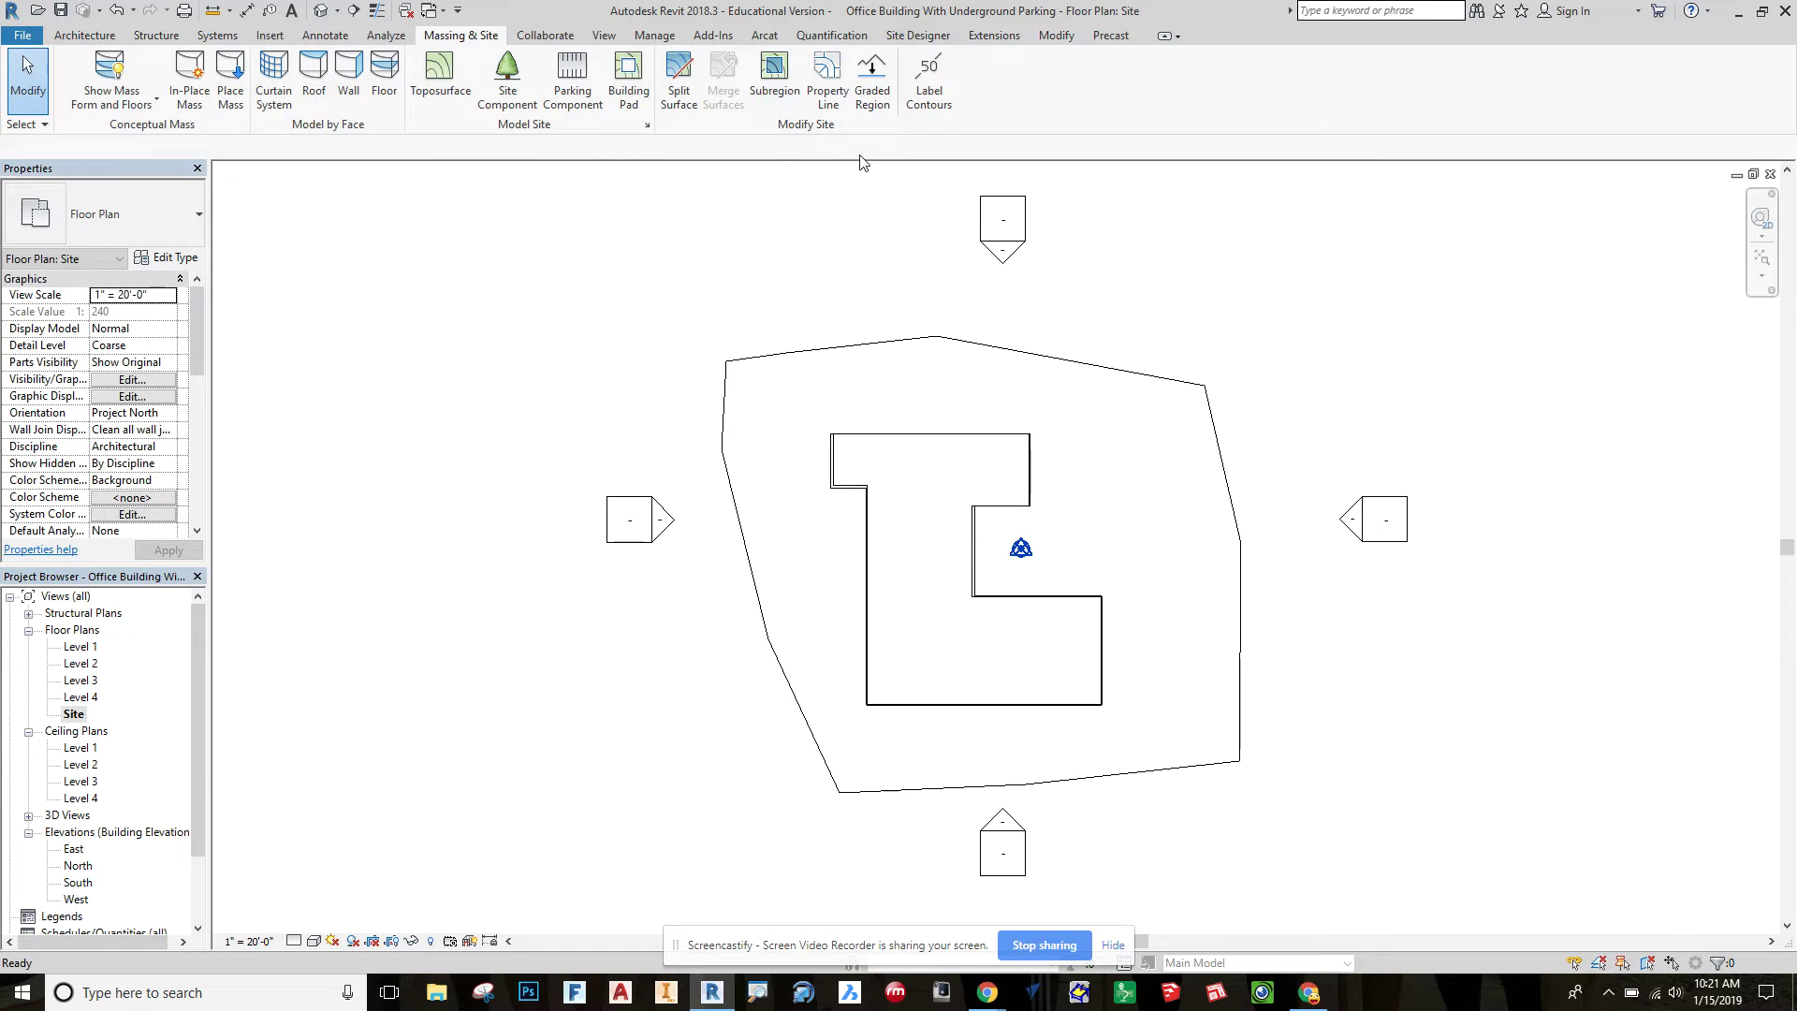
left_click(321, 11)
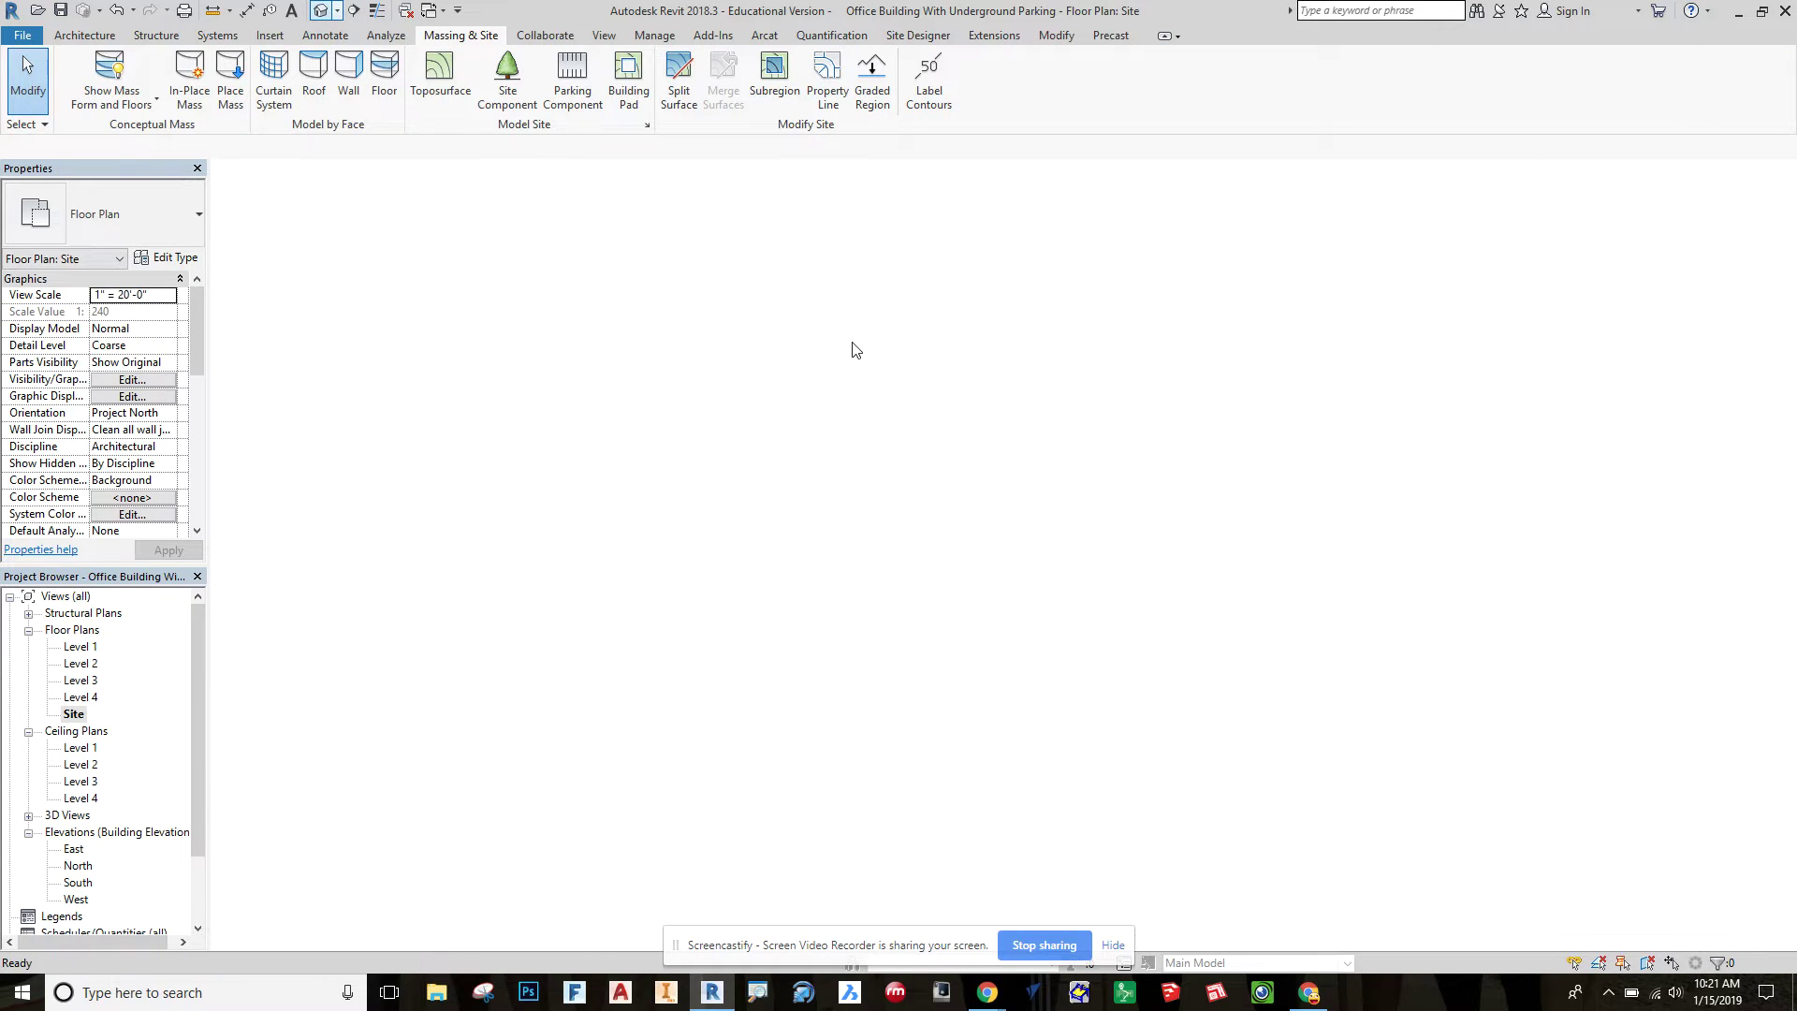
middle_click_drag(973, 513, 1375, 866, "shift")
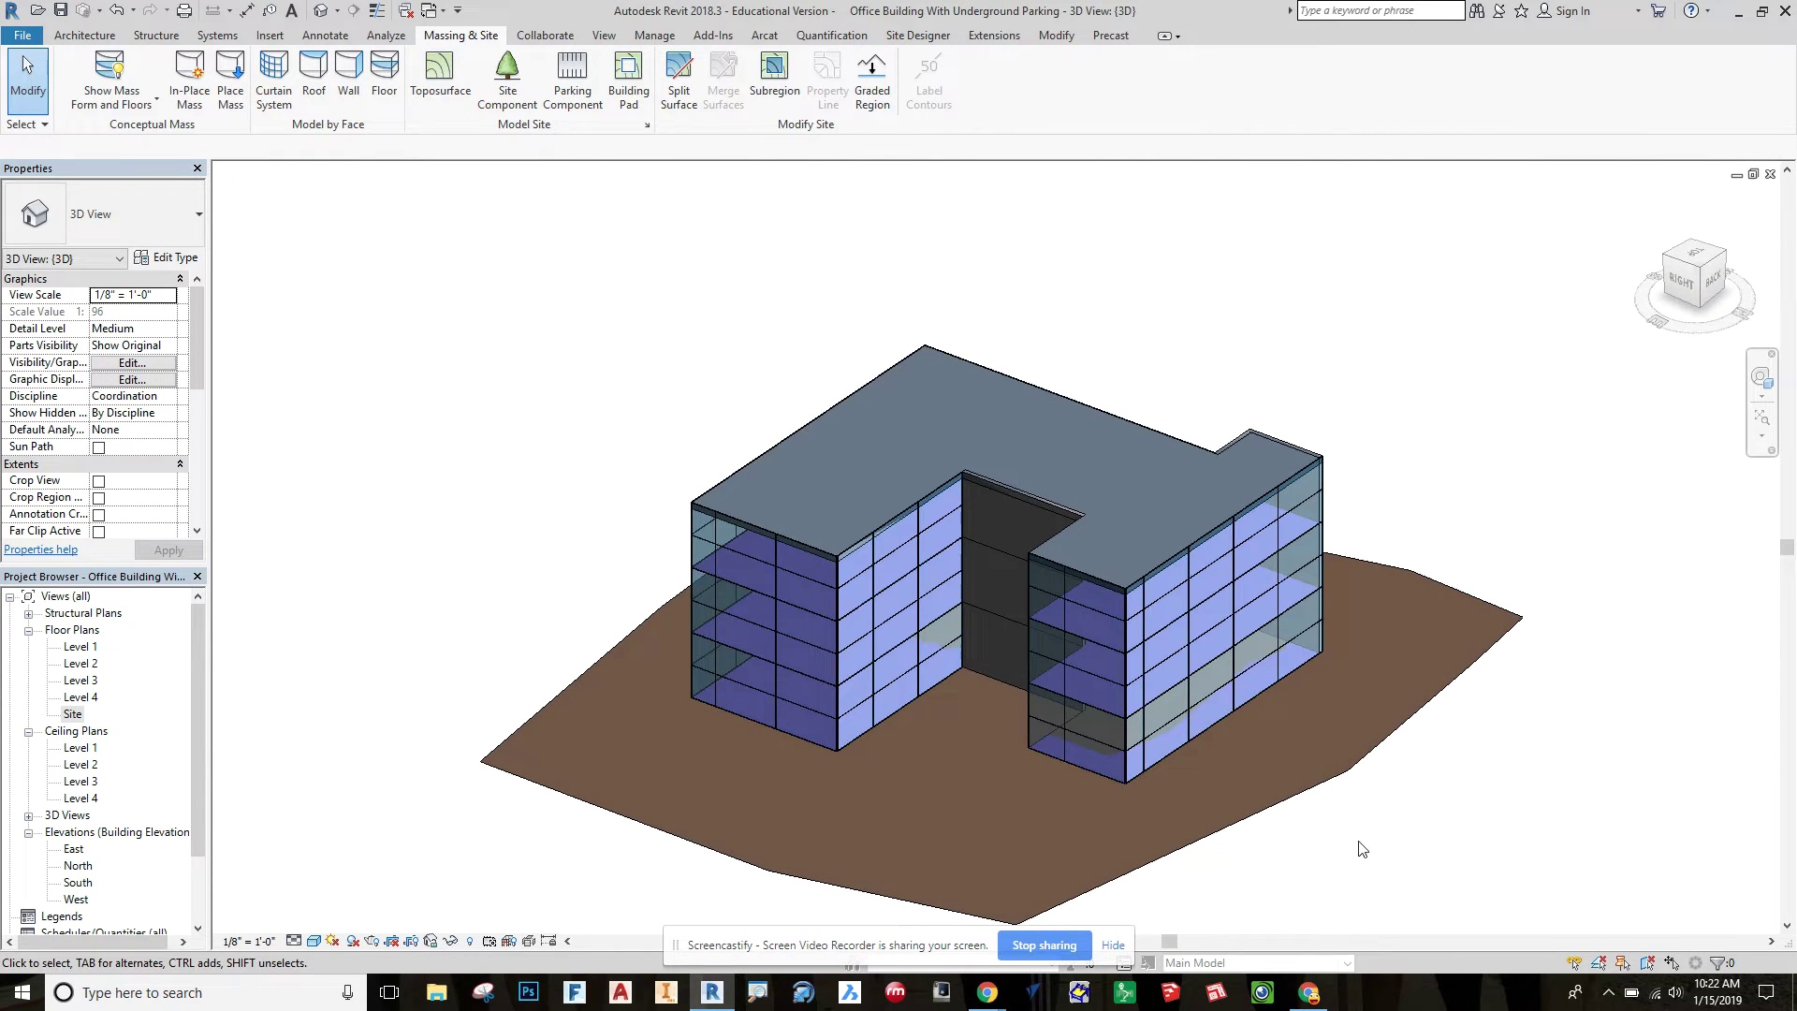
left_click(80, 647)
double_click(72, 714)
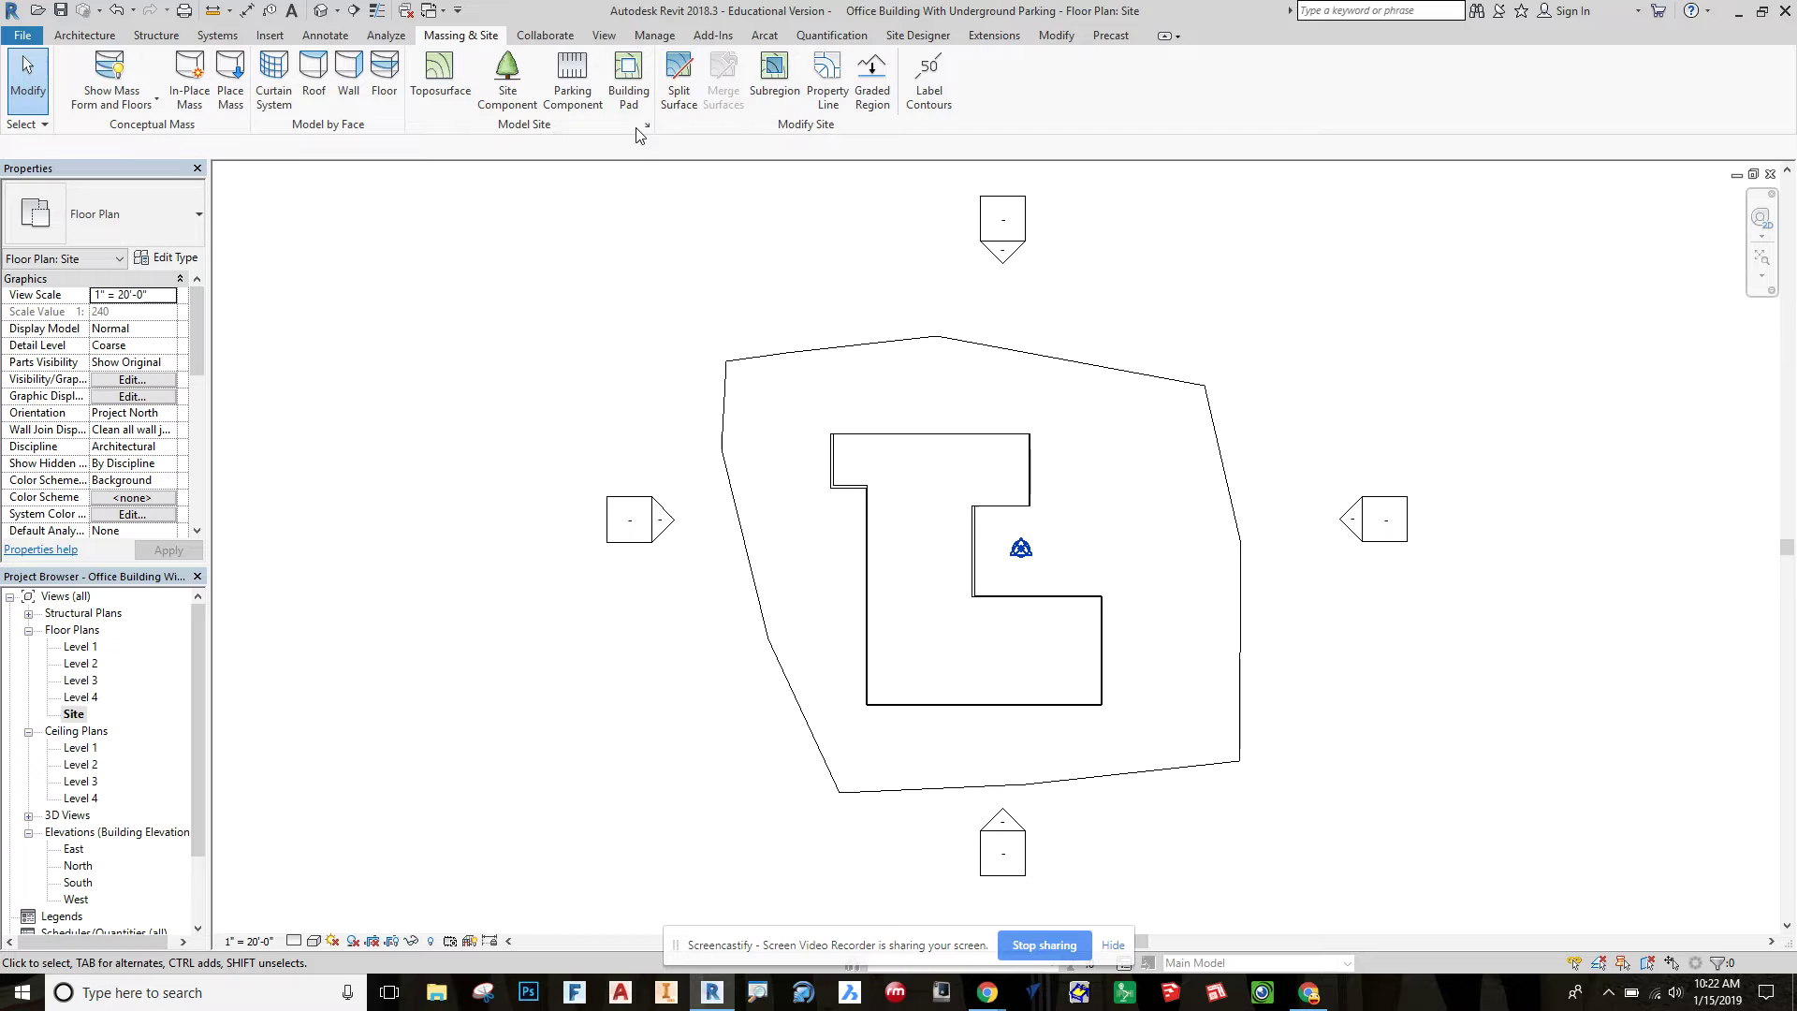
- Start a building pad and trace the top, upper right, and notch edges as boundary
left_click(639, 74)
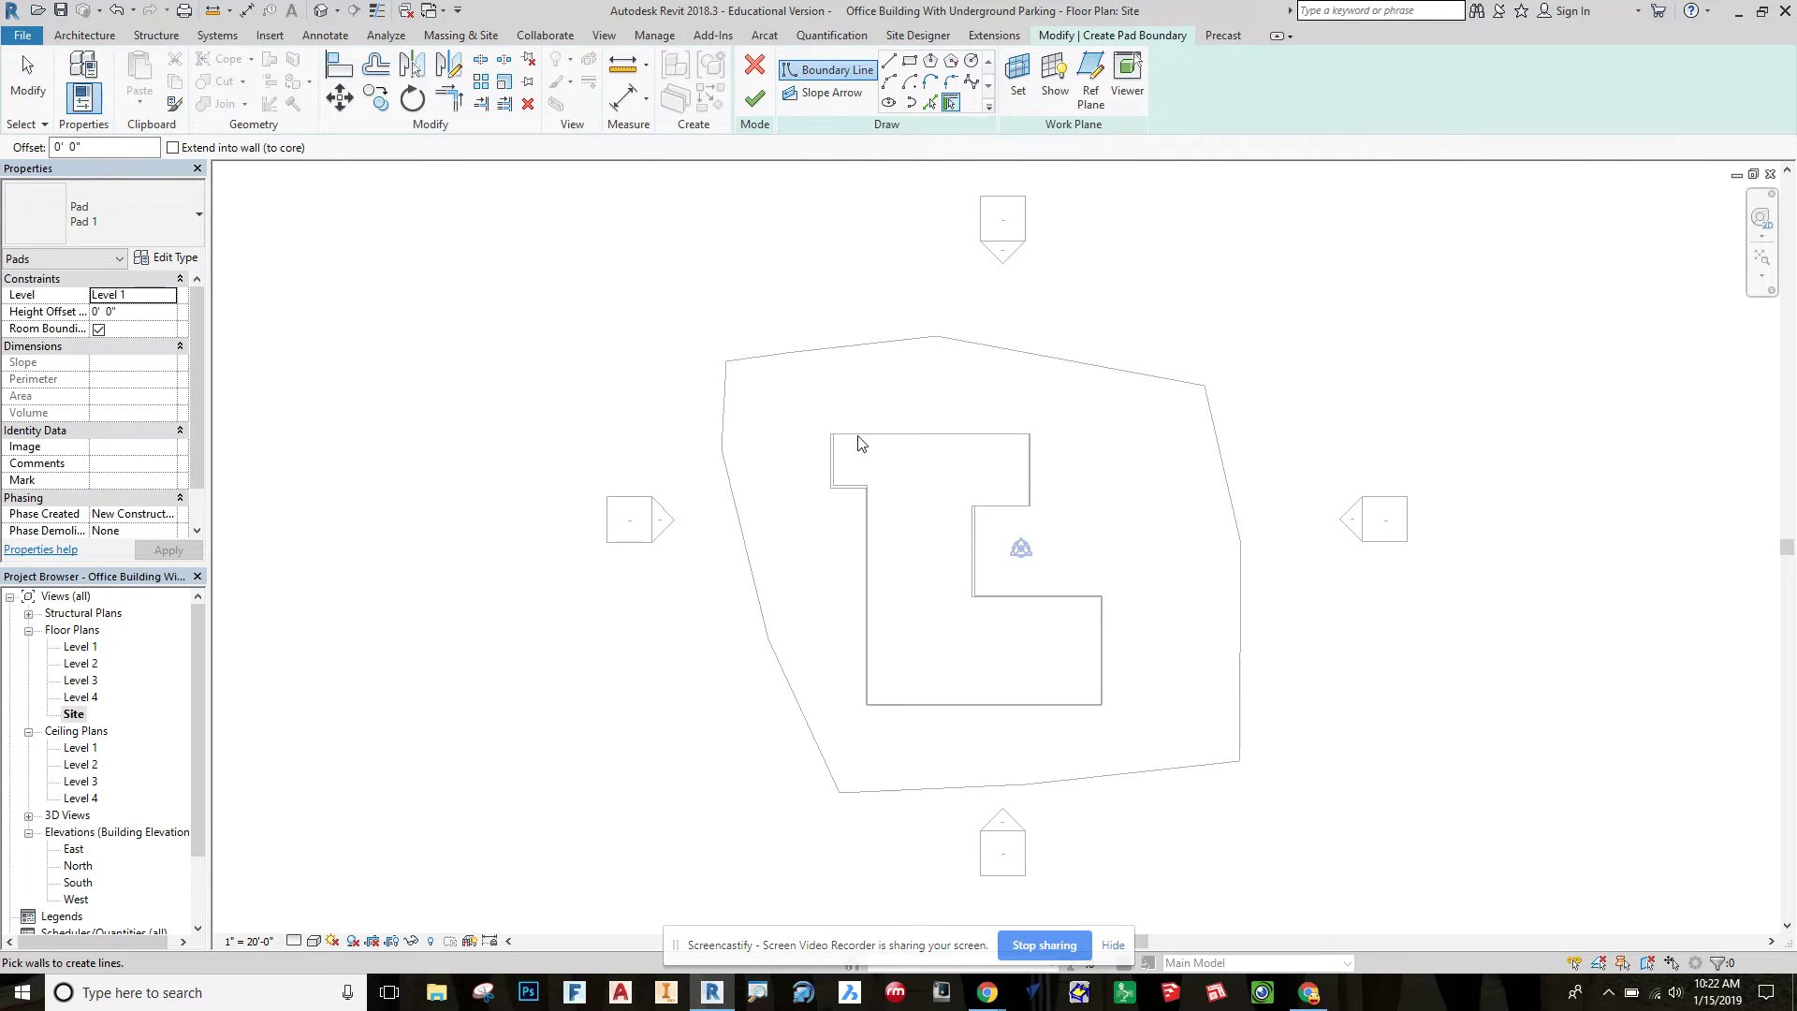
left_click(929, 102)
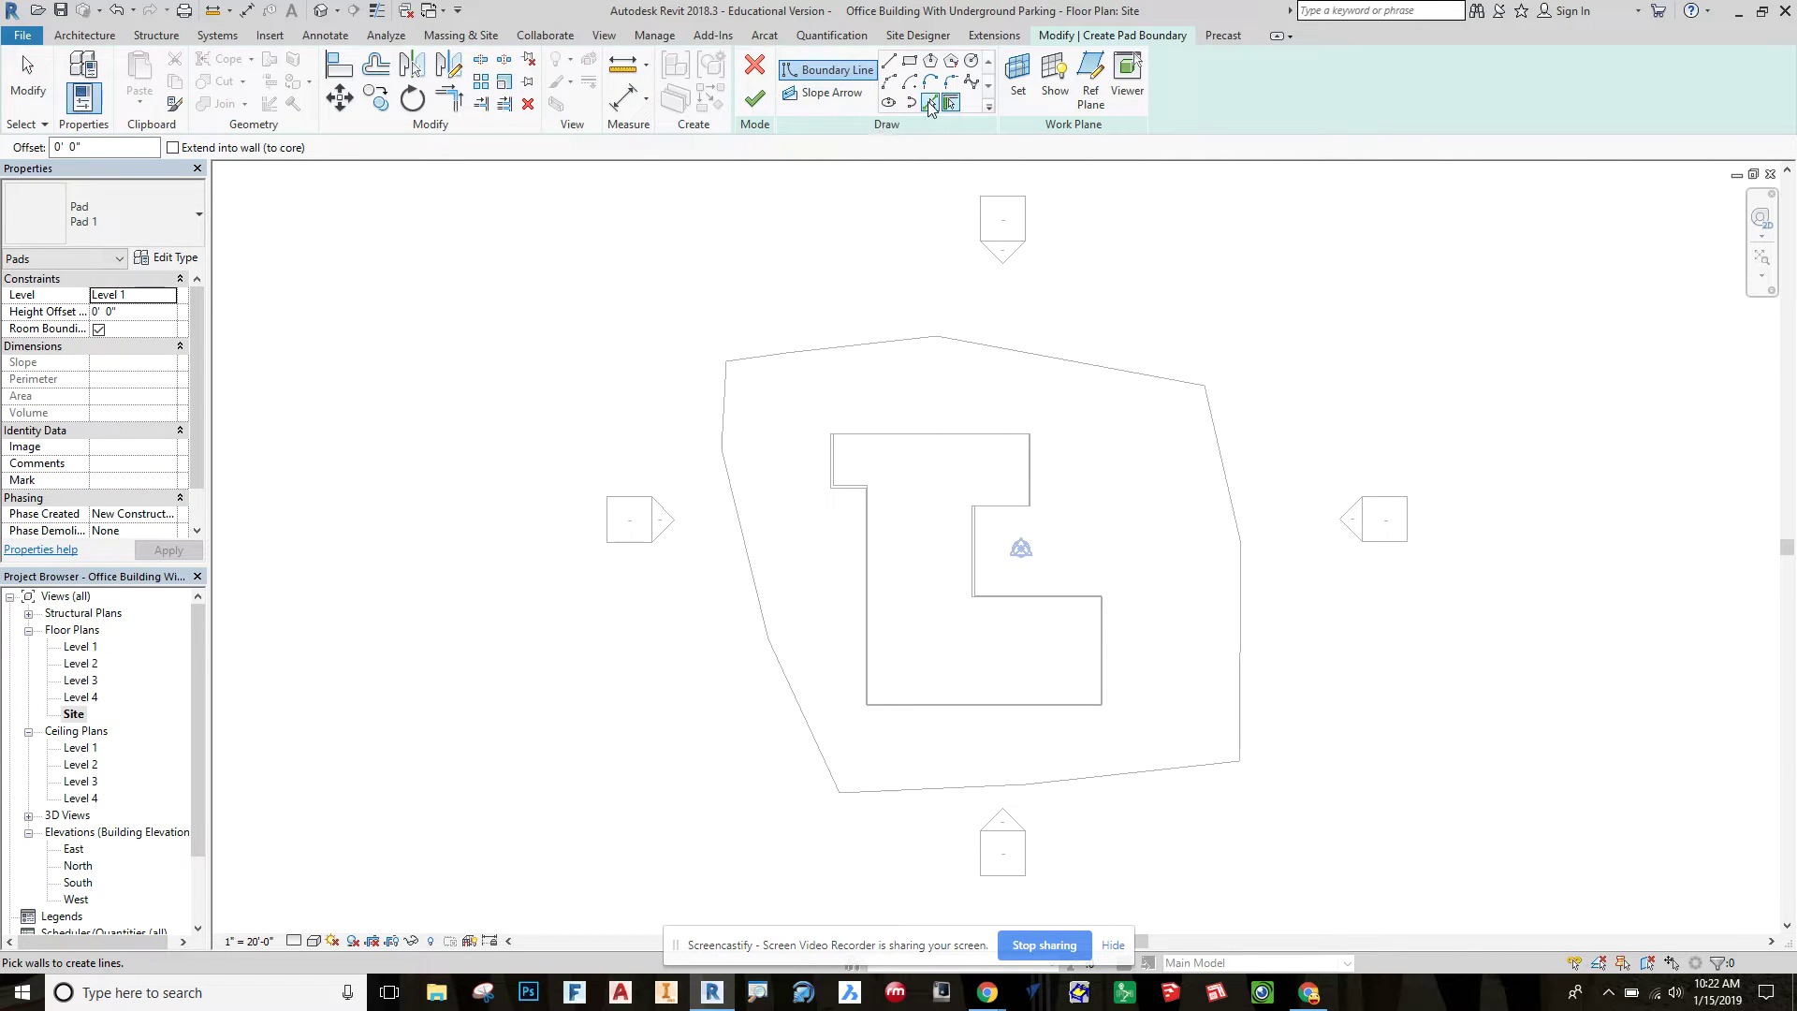
left_click(967, 433)
left_click(1030, 475)
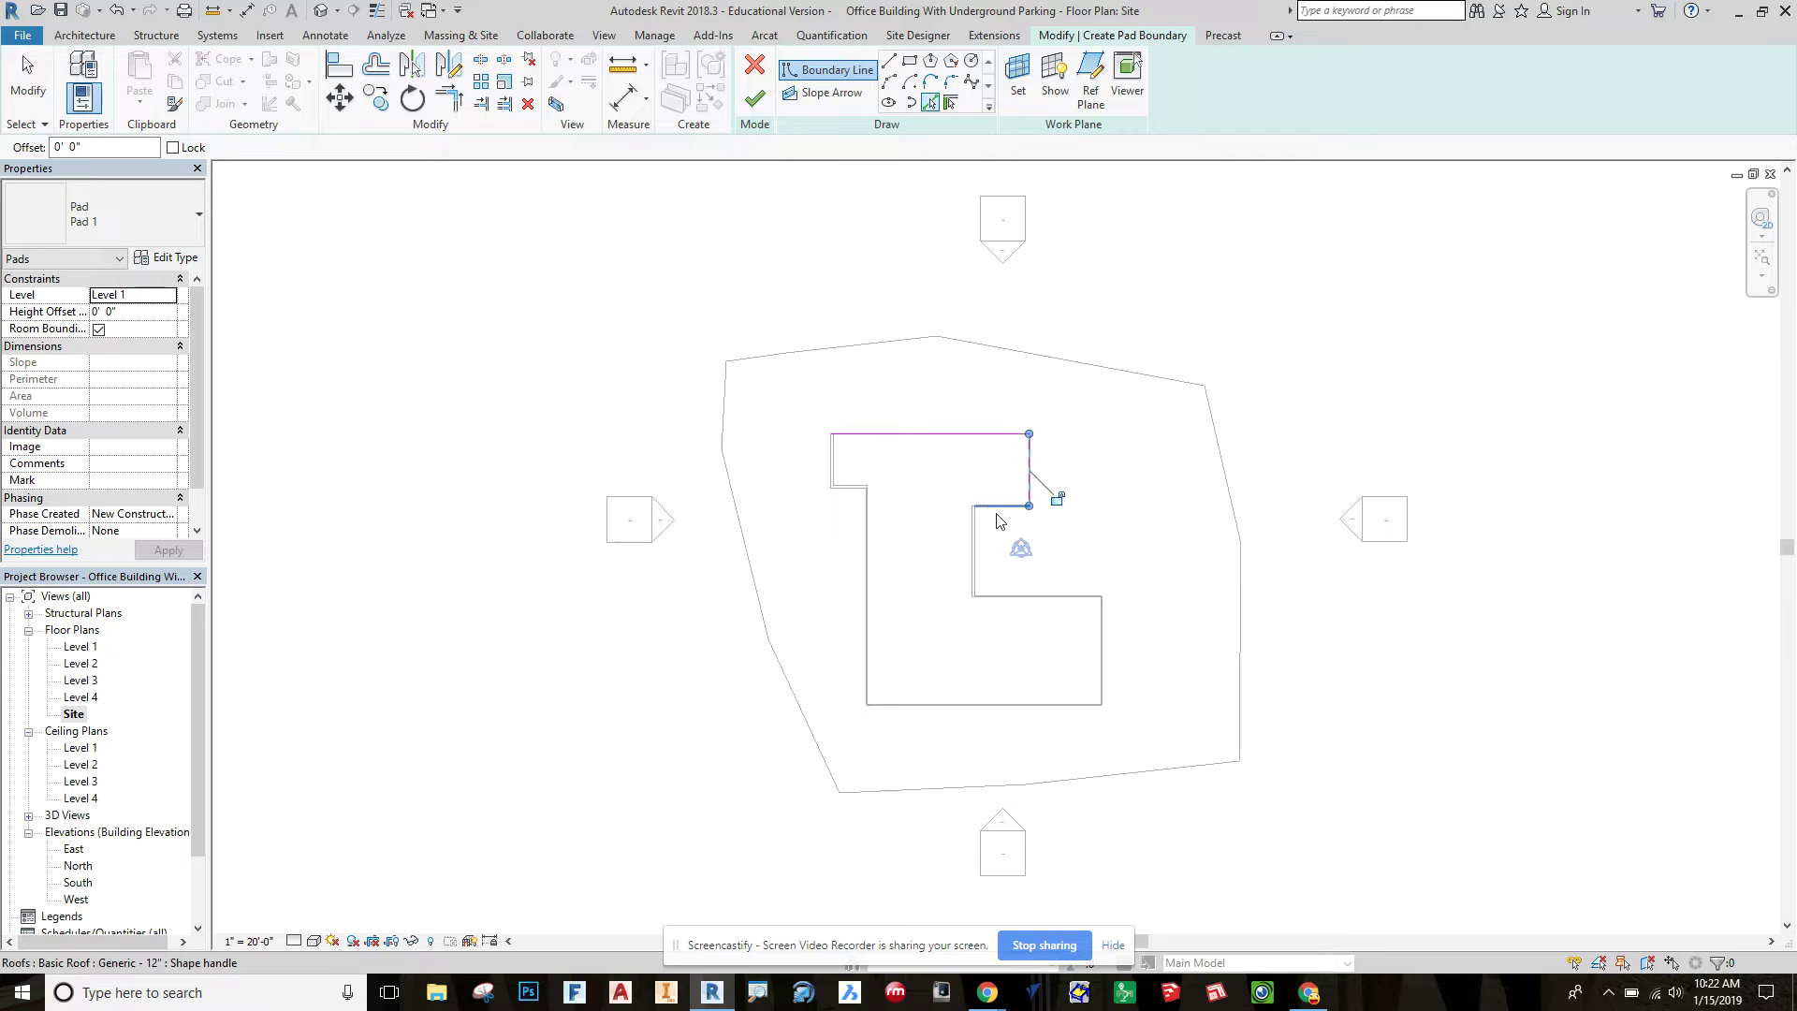
left_click(1003, 506)
left_click(973, 568)
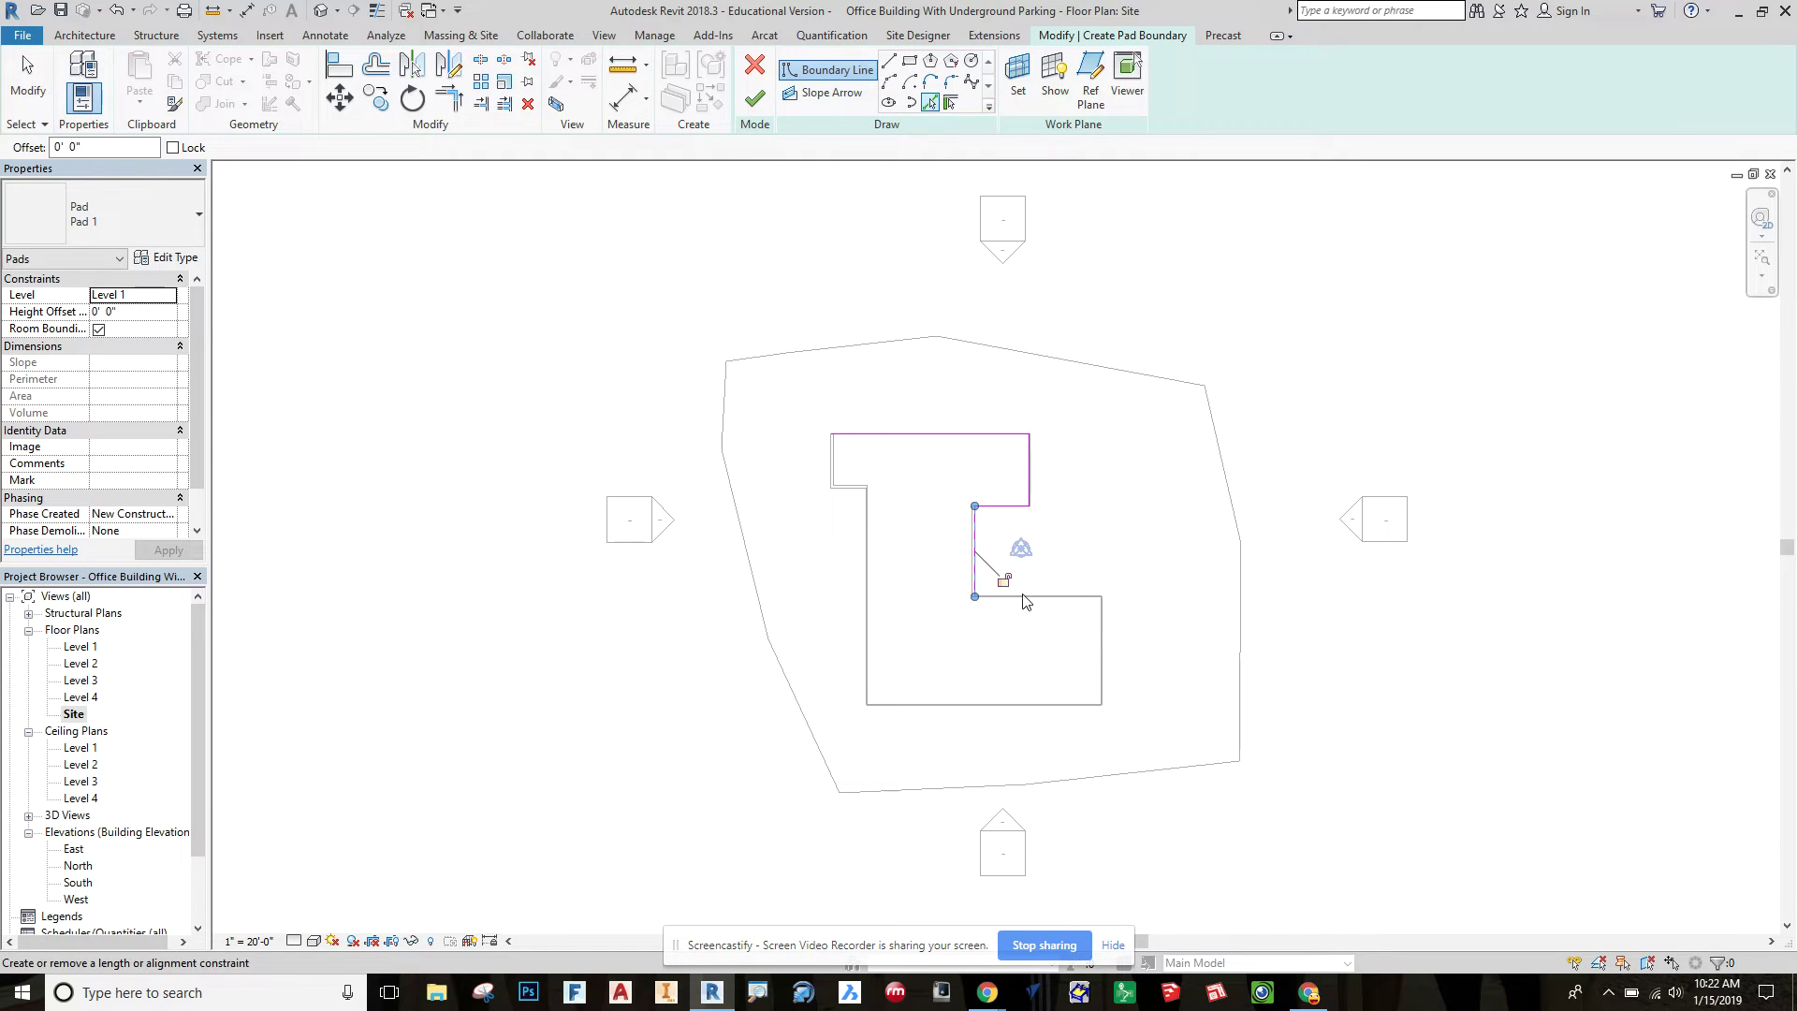
- Trace the remaining bottom, left, and upper-left building edges to close the pad outline
left_click(1032, 596)
left_click(1102, 636)
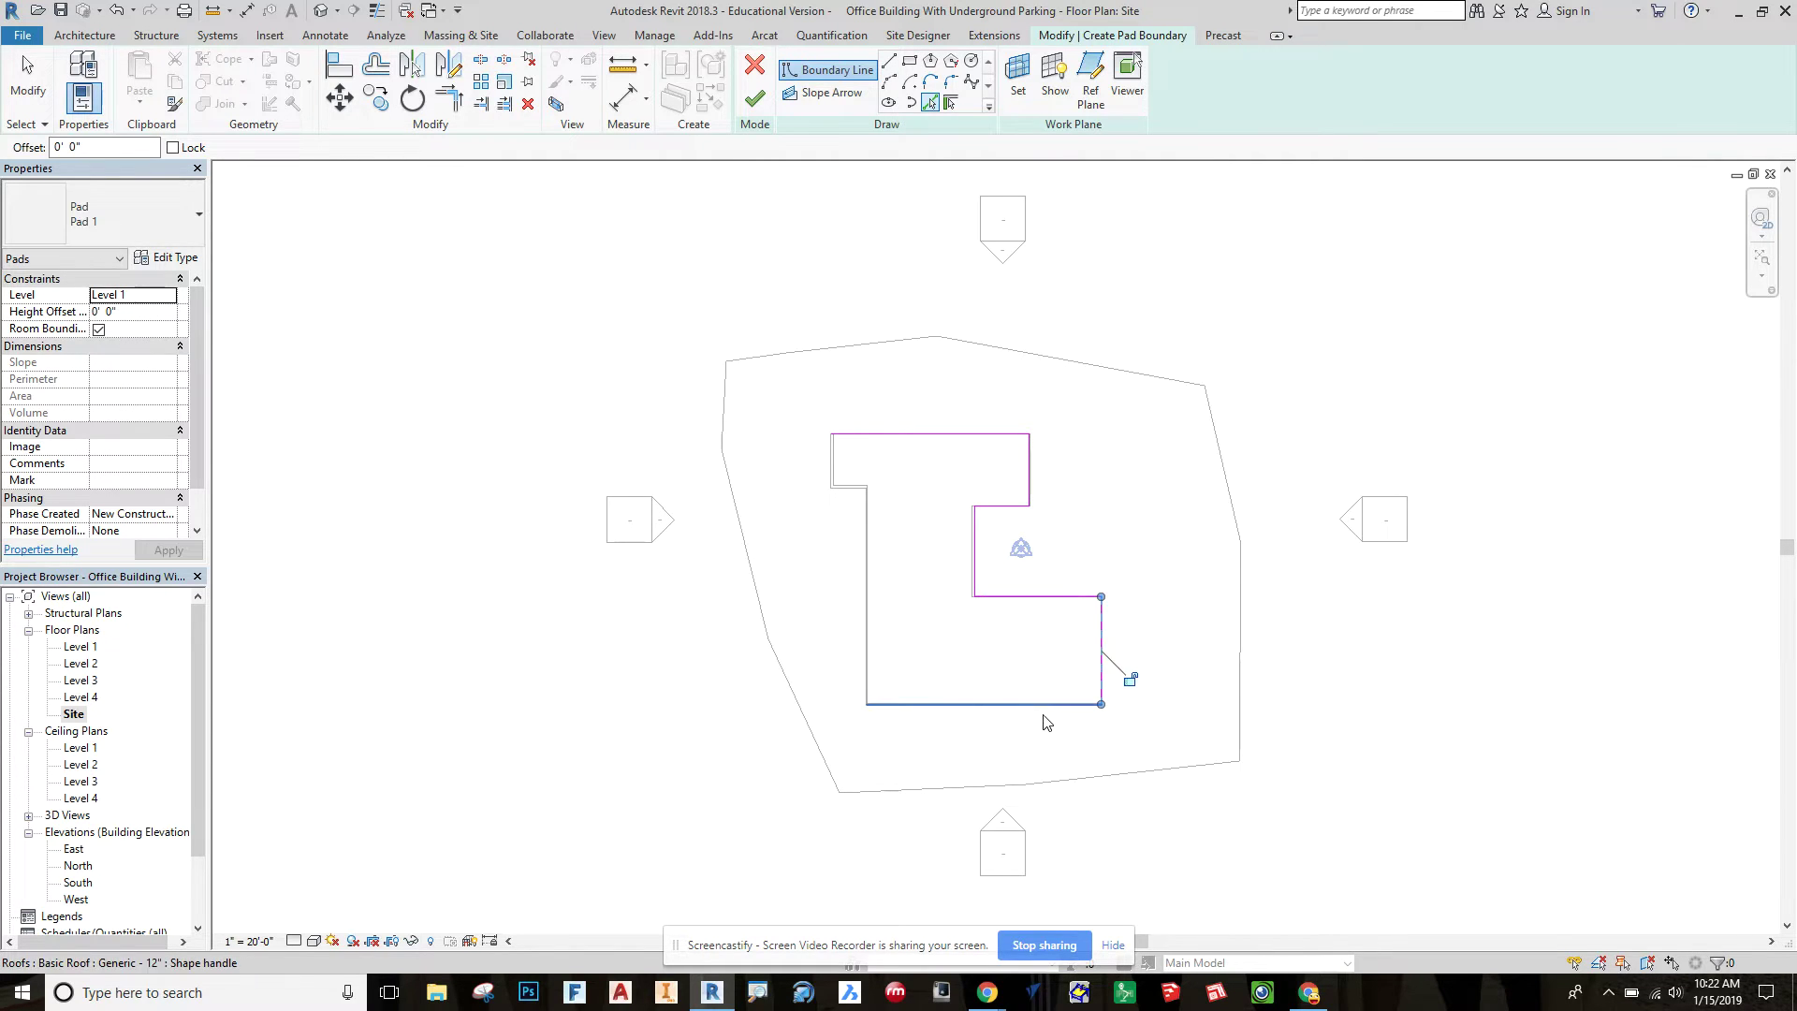
left_click(1039, 705)
left_click(869, 613)
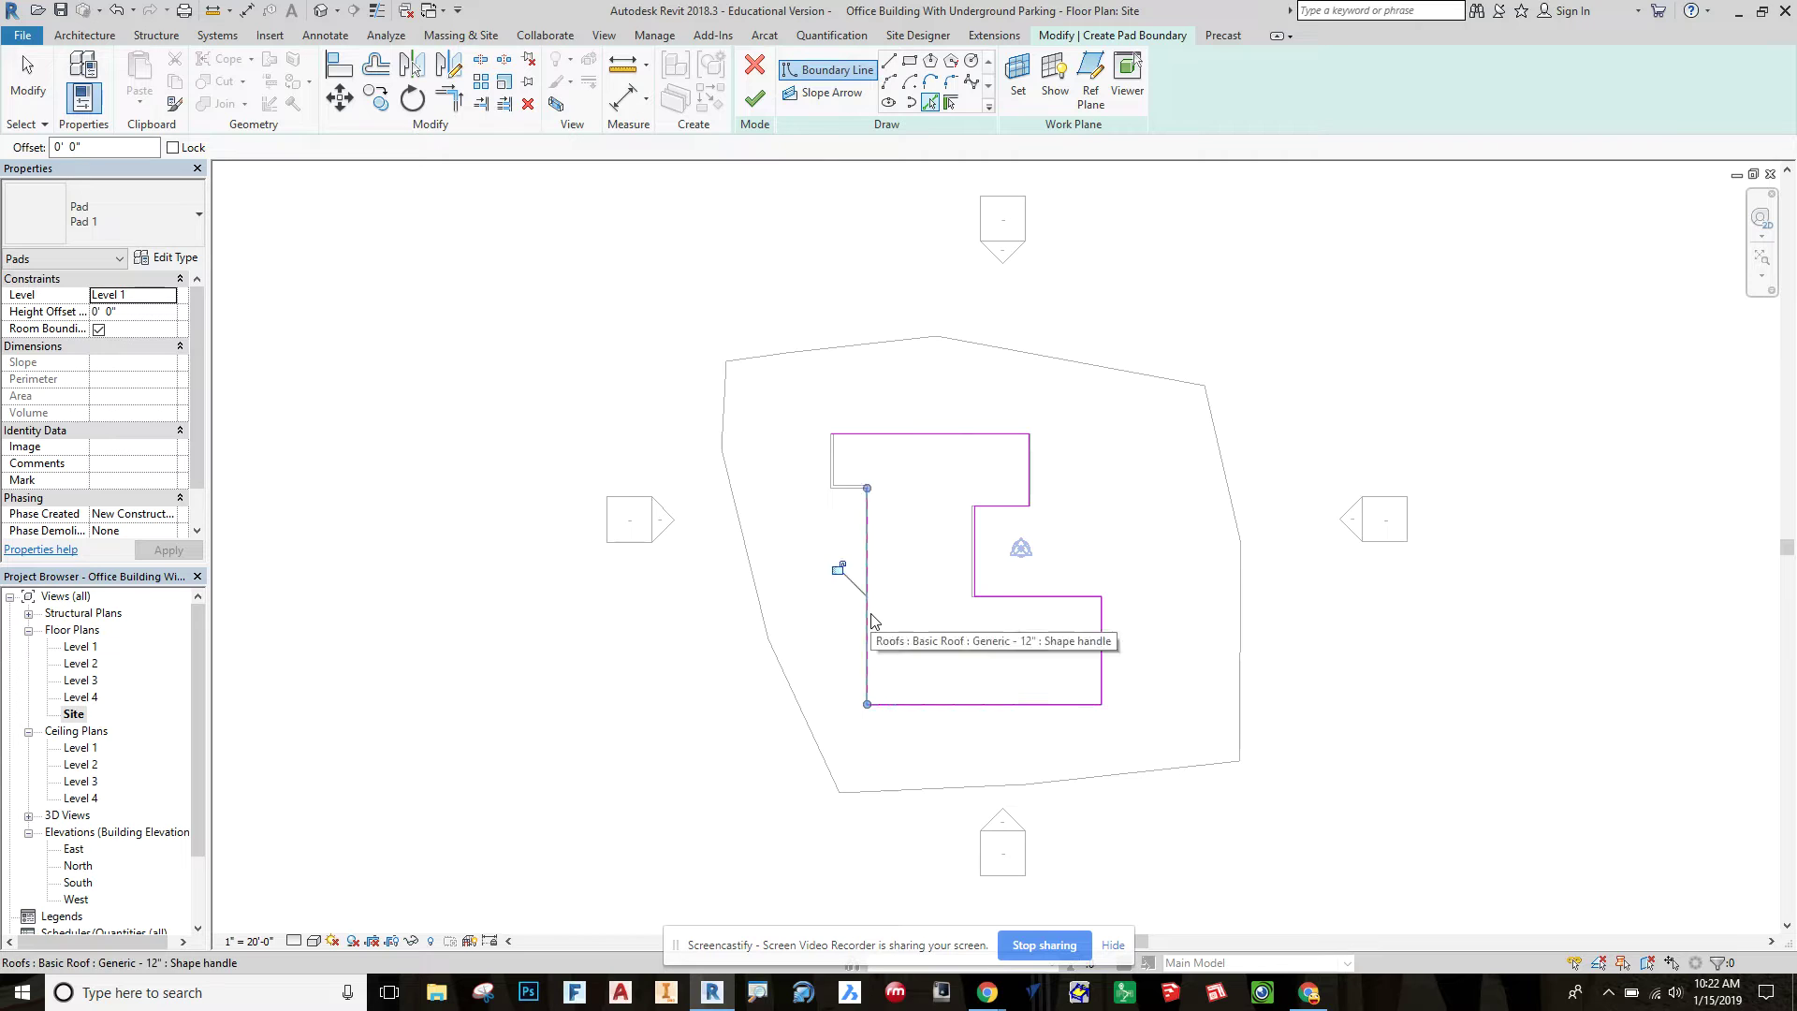
left_click(849, 487)
left_click(832, 470)
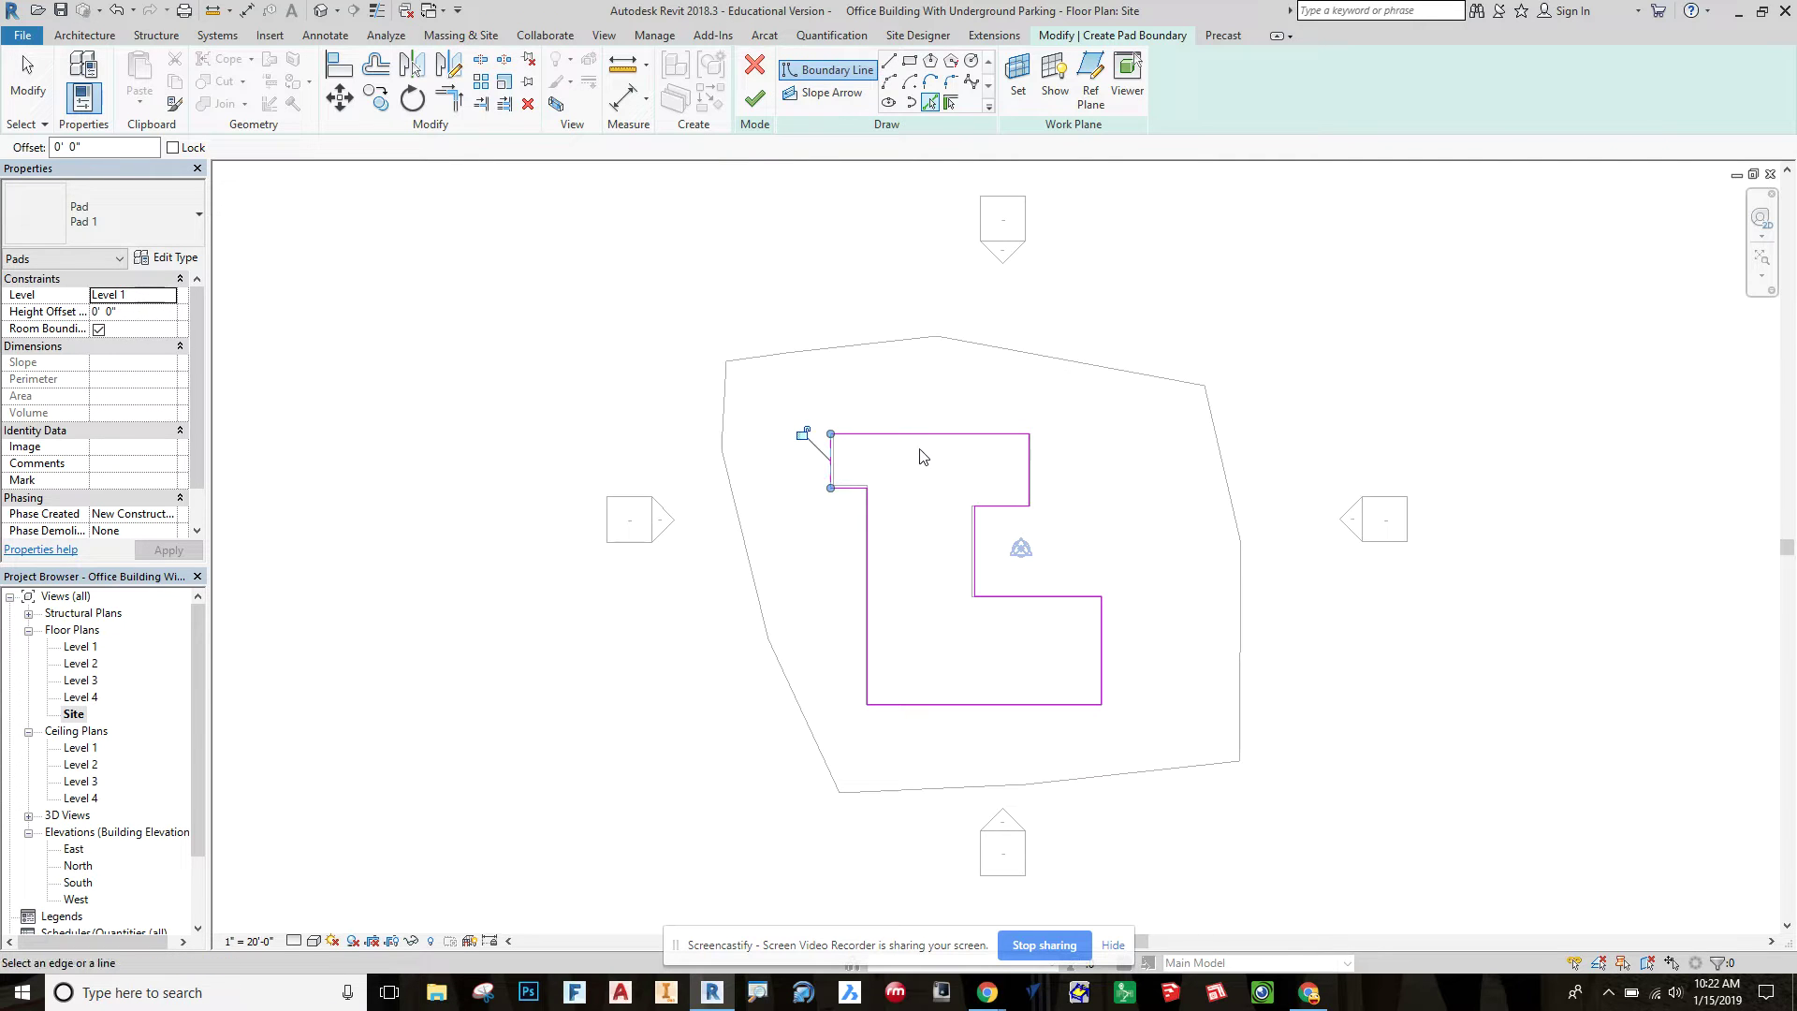
- Bring the whole pad outline into view and finish the building pad sketch
scroll(962, 473, "up", 3)
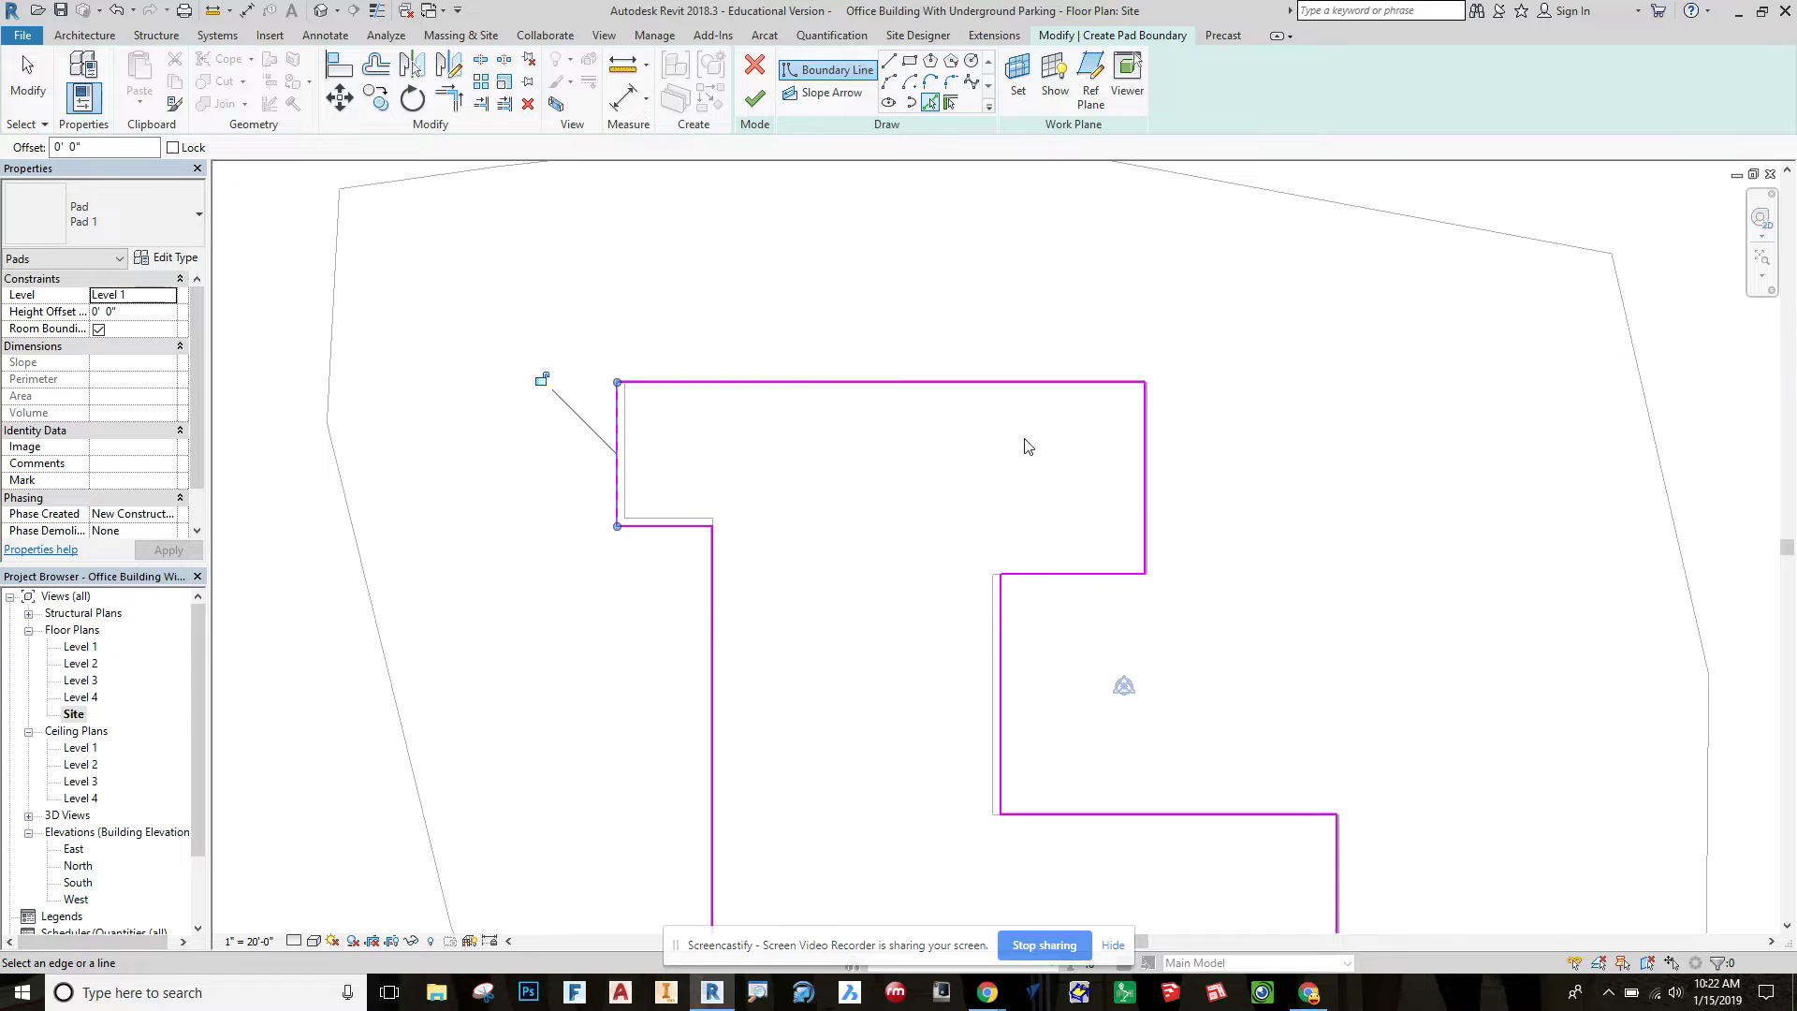
scroll(1156, 385, "up", 3)
scroll(1158, 390, "up", 3)
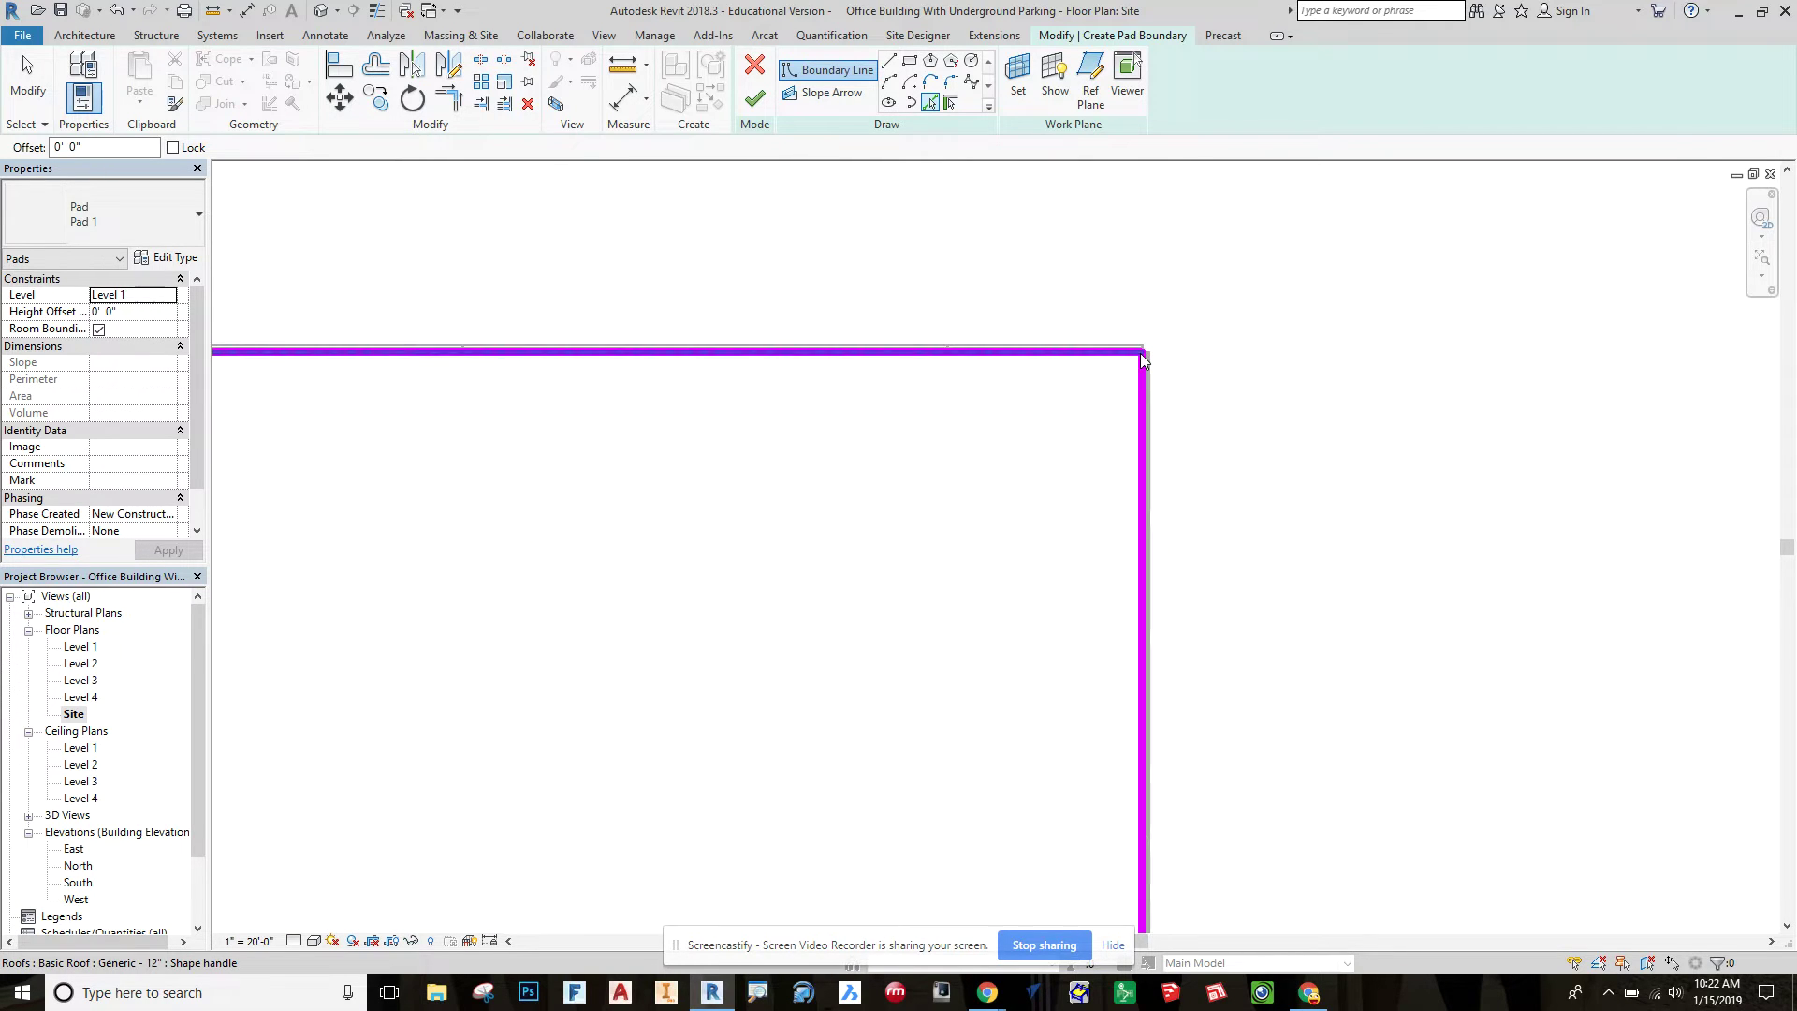
scroll(1134, 361, "down", 5)
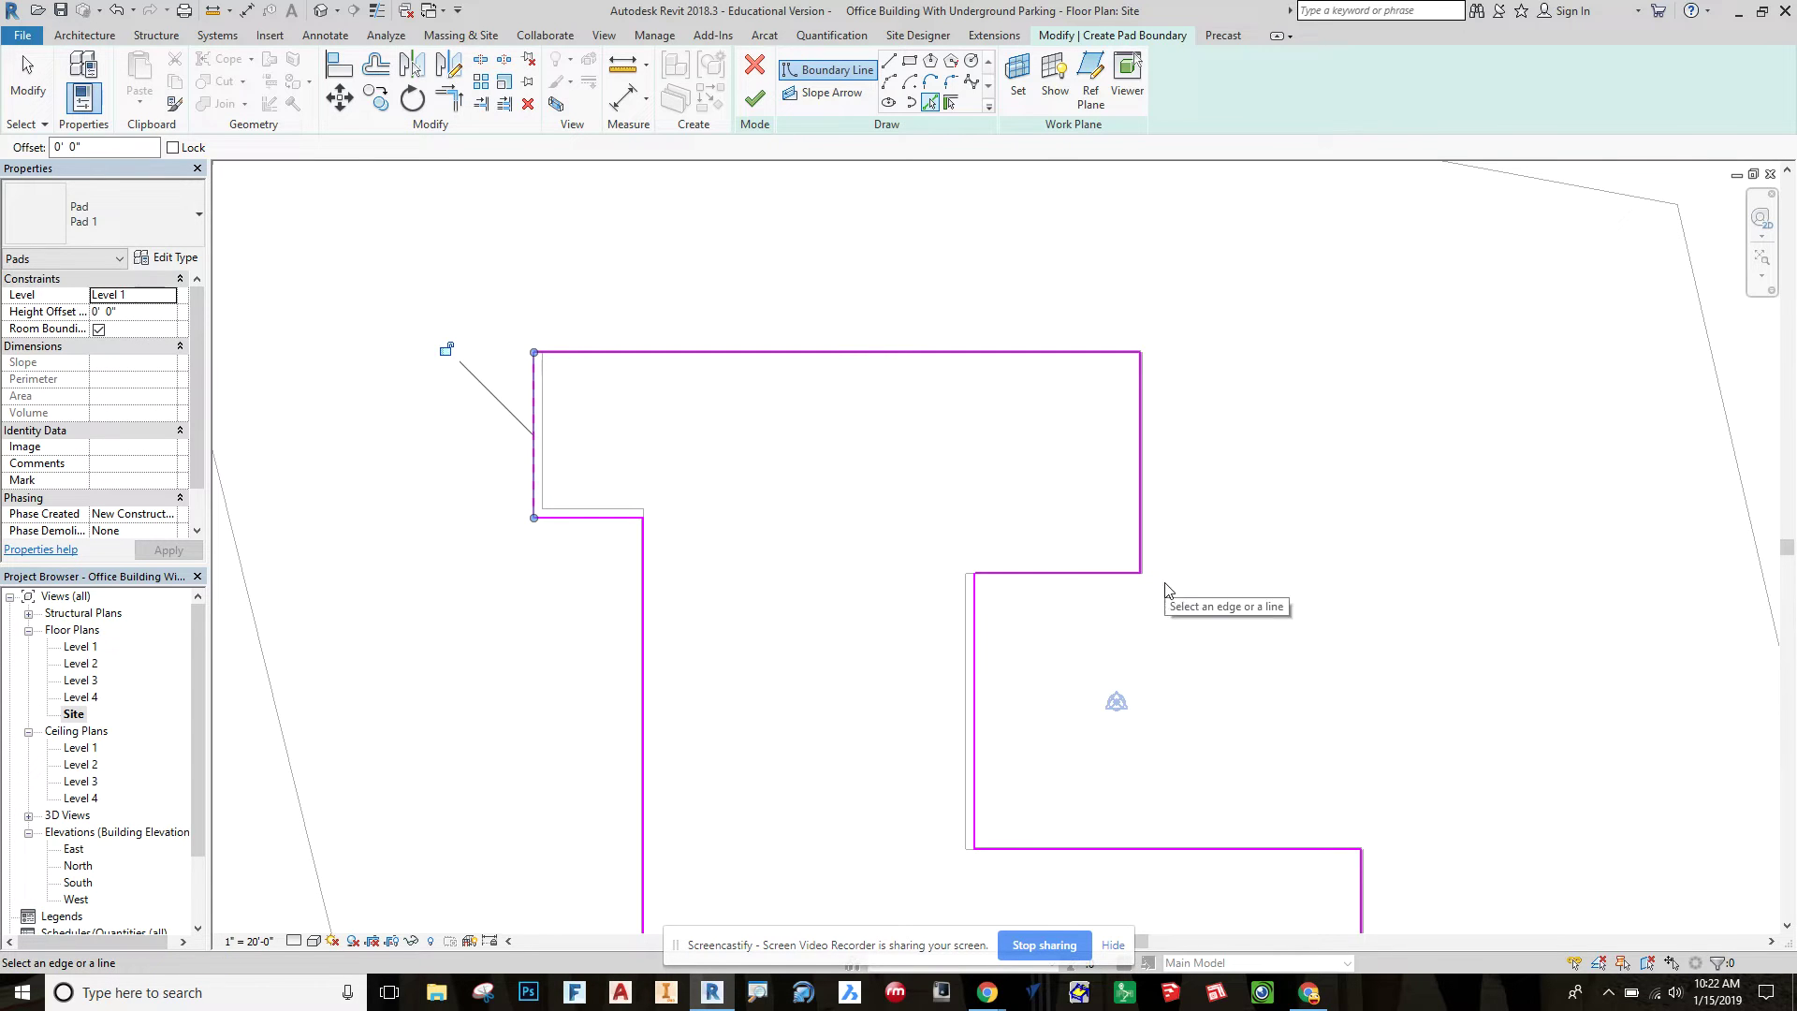
middle_click_drag(1188, 655, 1043, 521)
scroll(1043, 524, "down", 2)
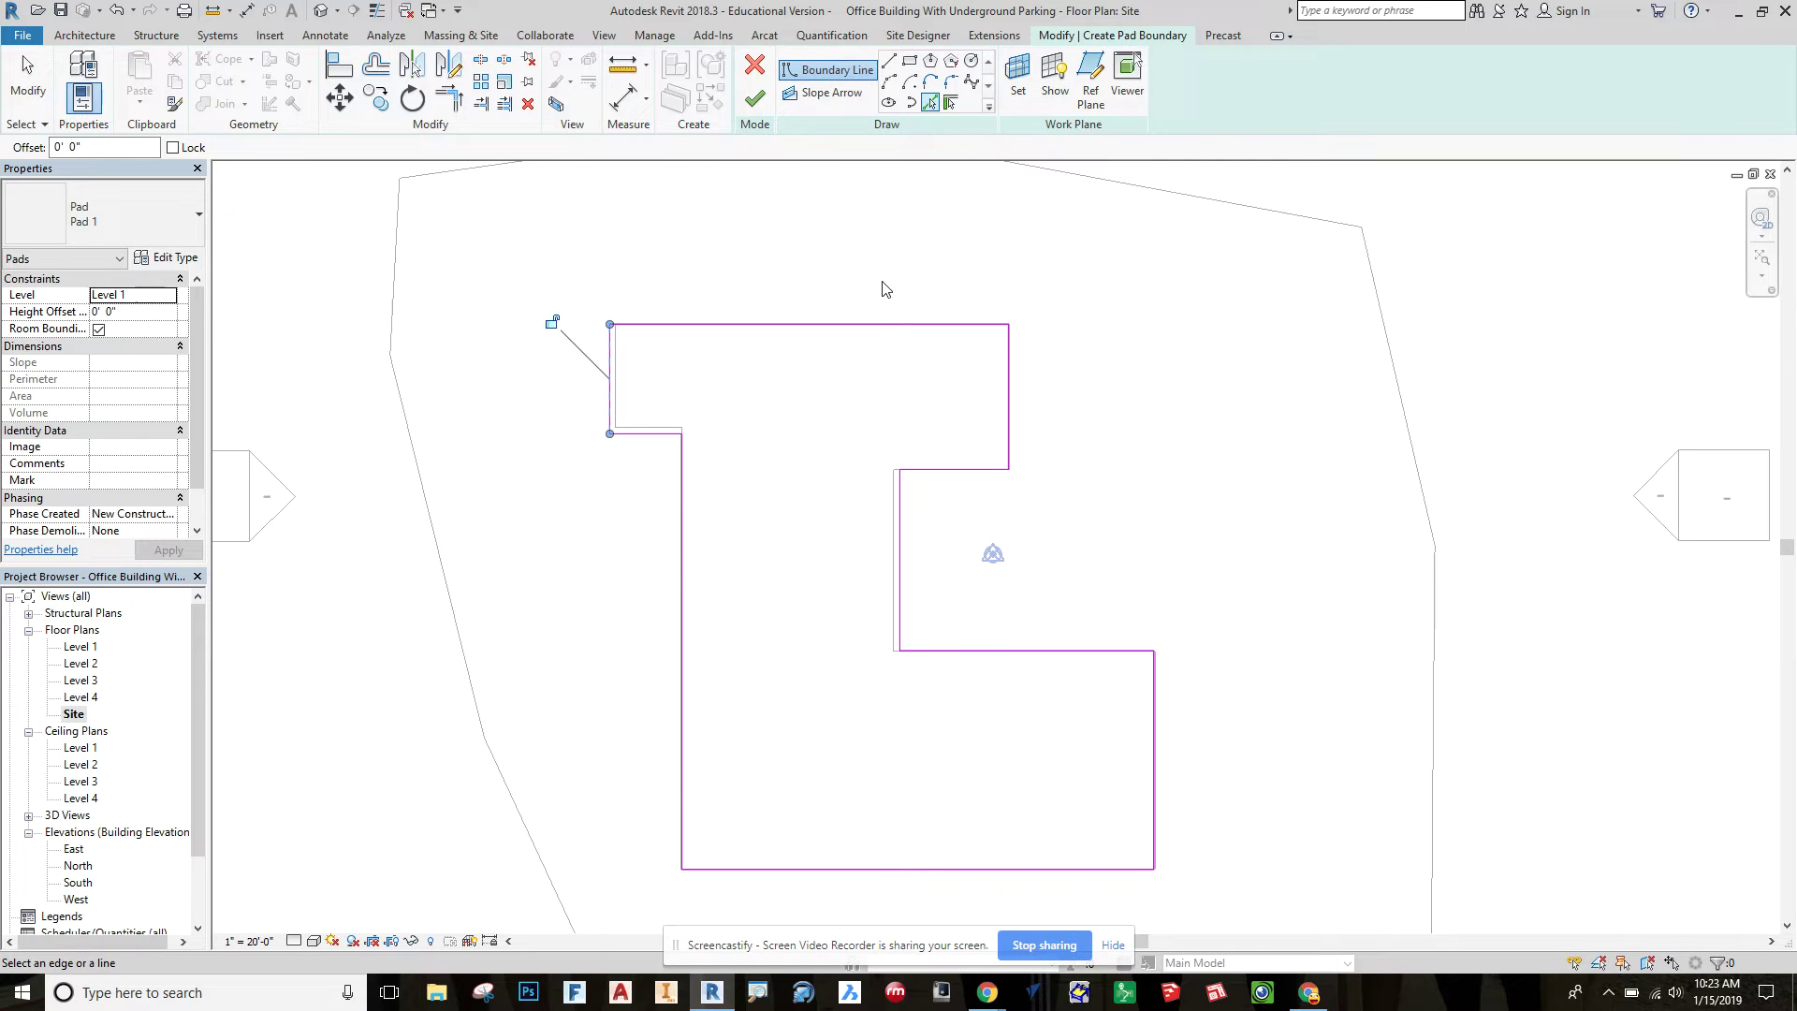
left_click(761, 97)
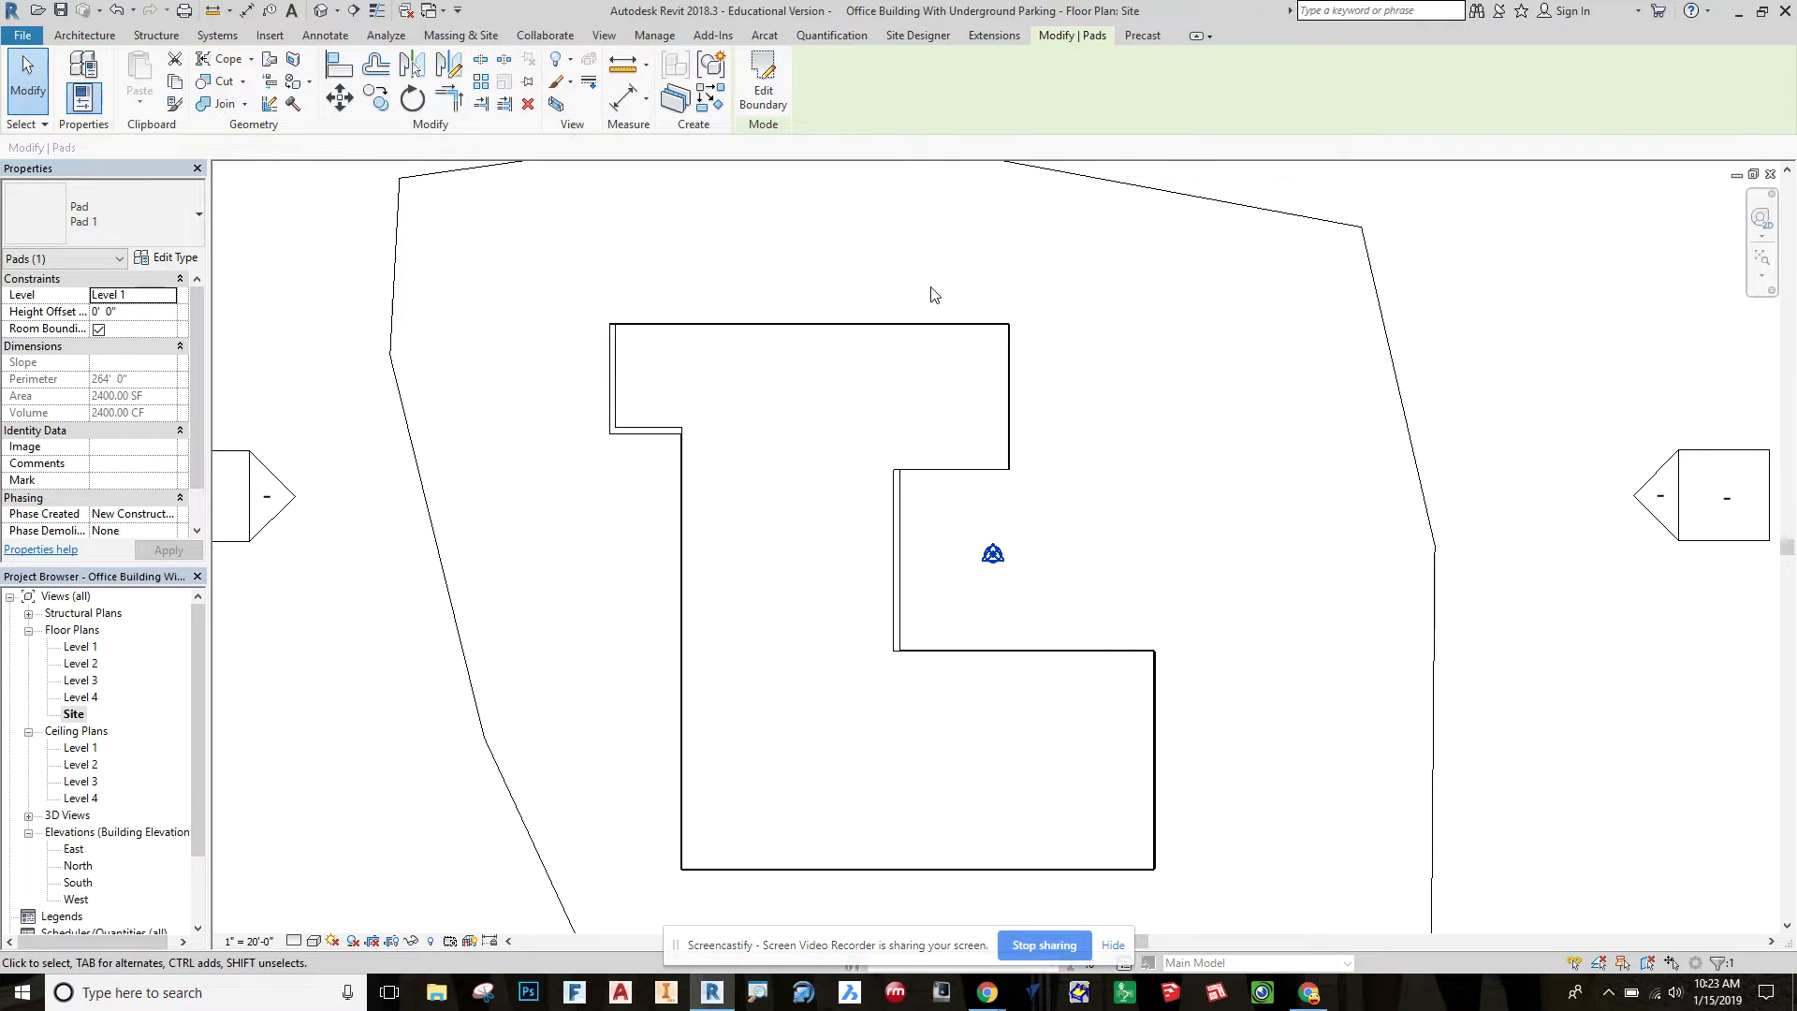
left_click(321, 11)
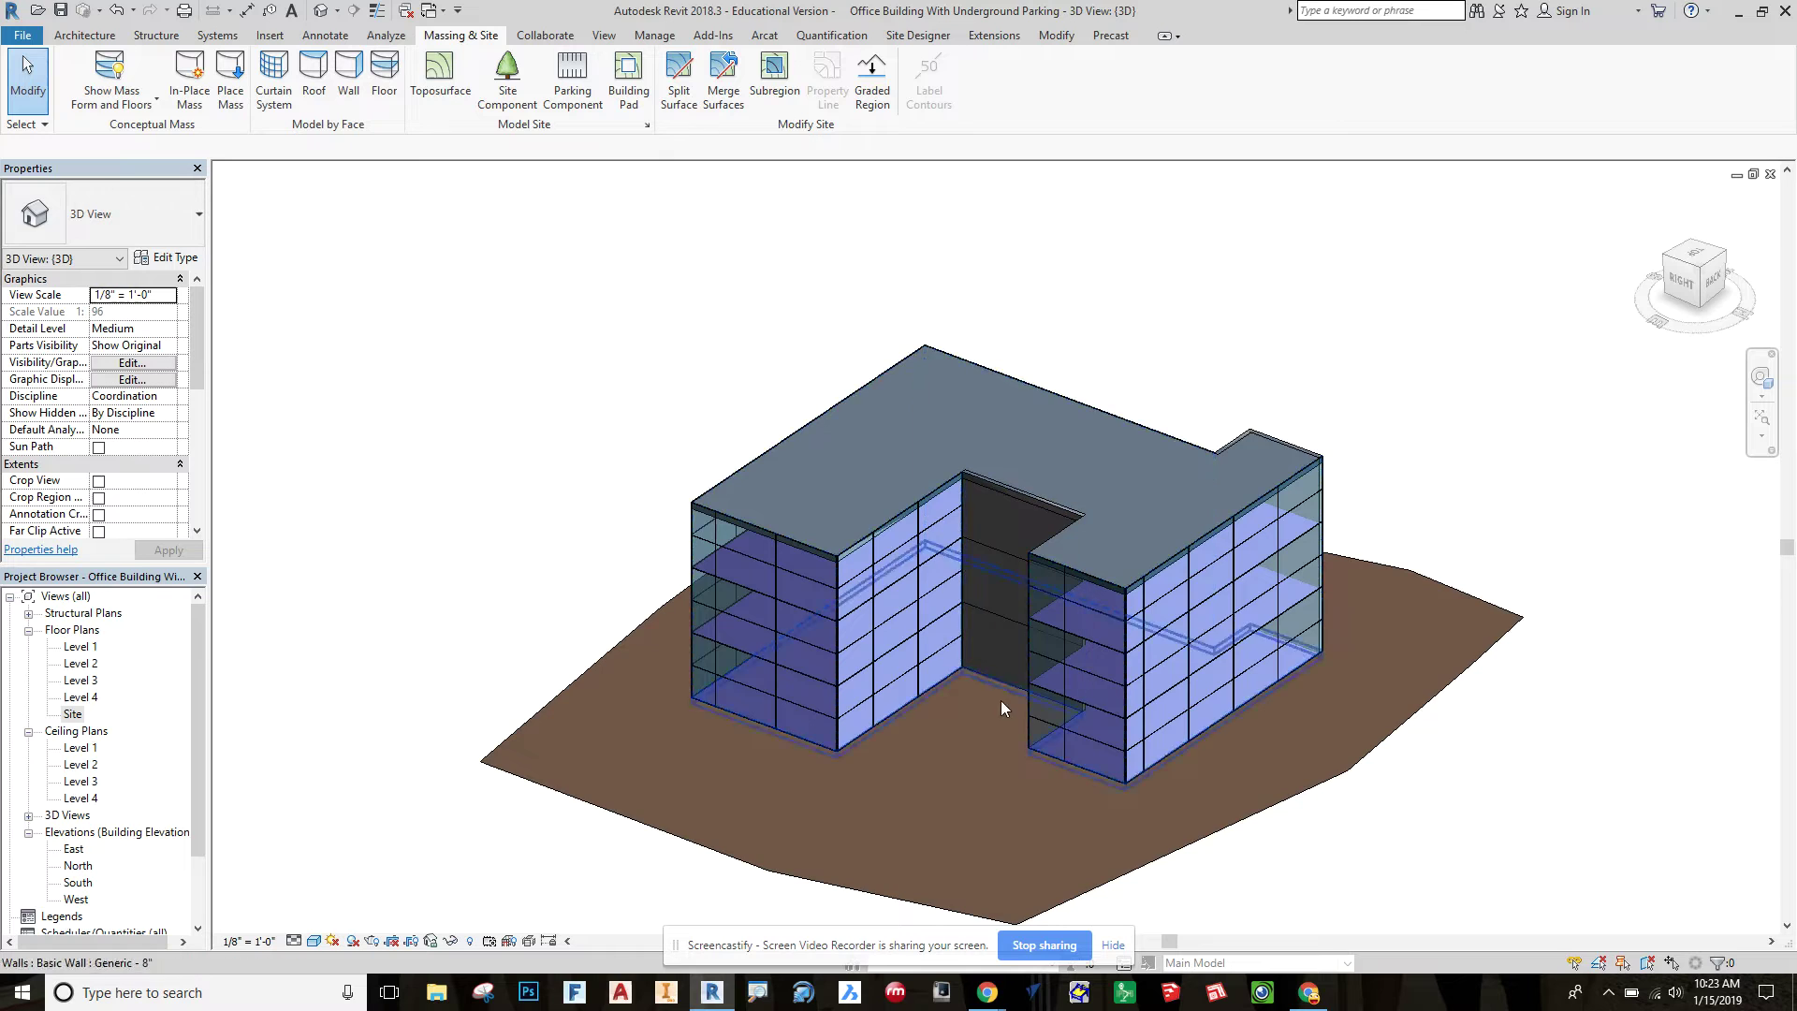
middle_click_drag(1002, 700, 1074, 721, "shift")
scroll(1069, 698, "up", 6)
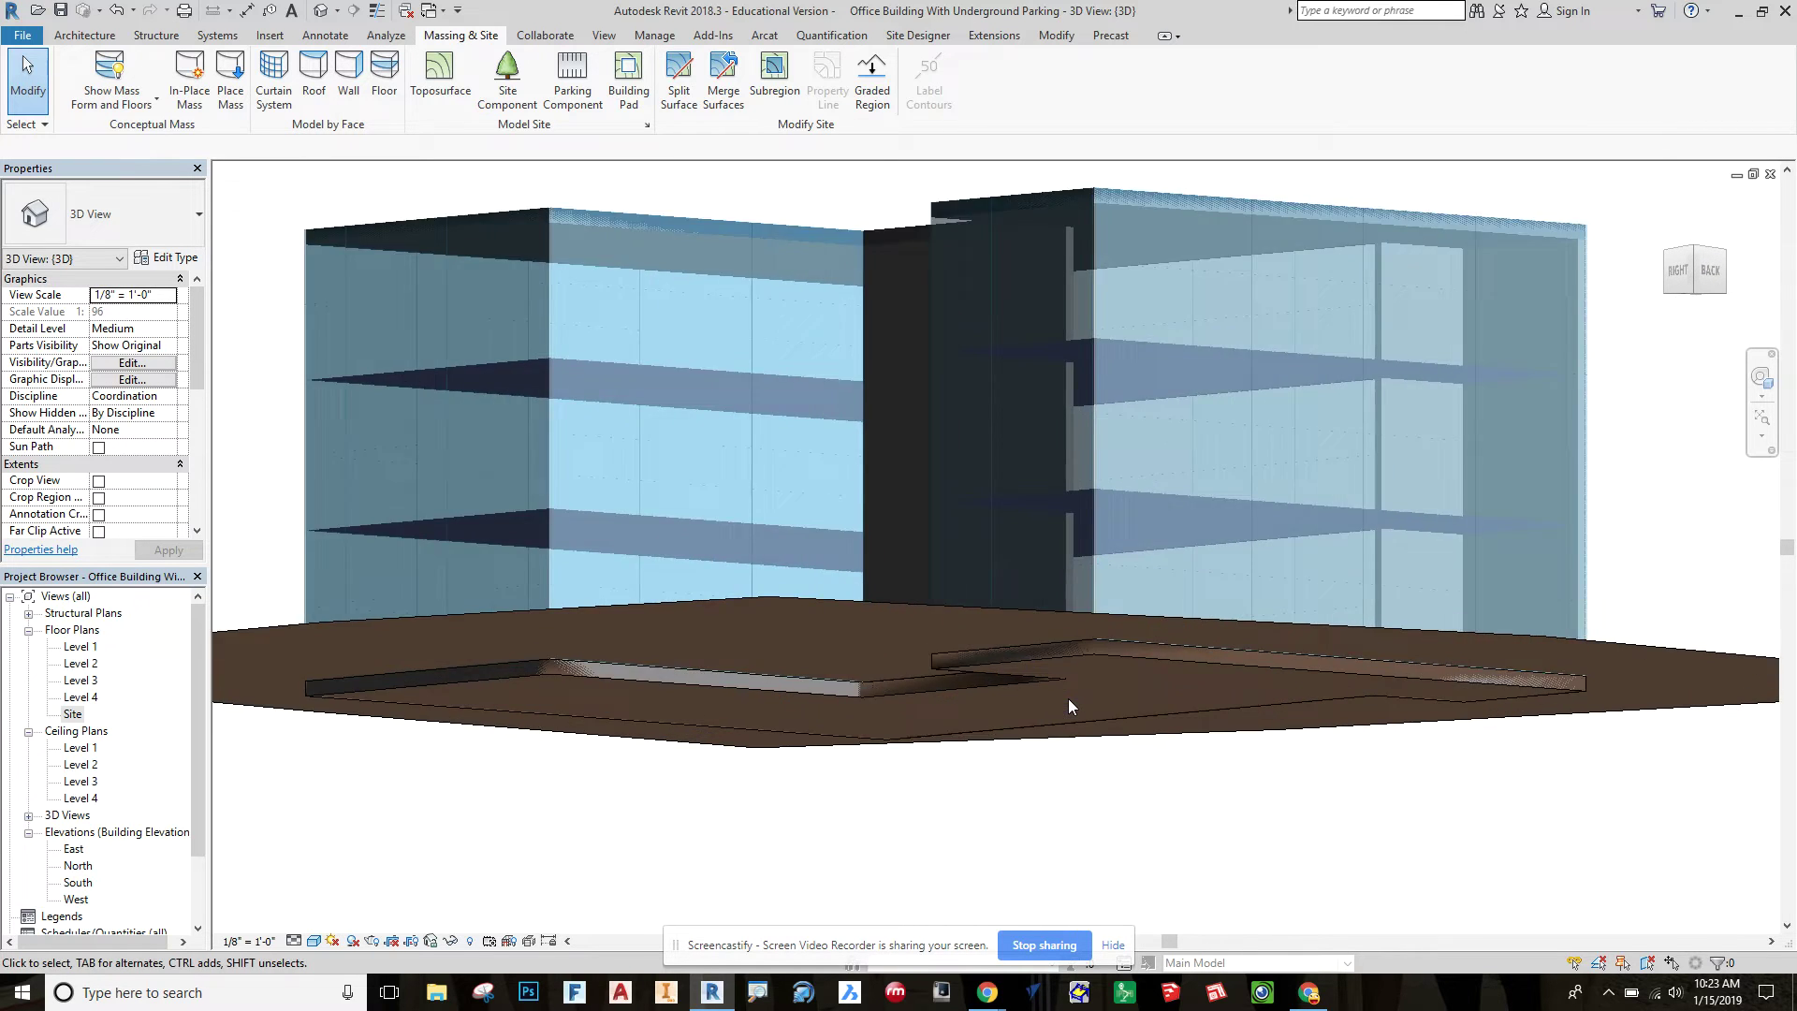
left_click(1156, 613)
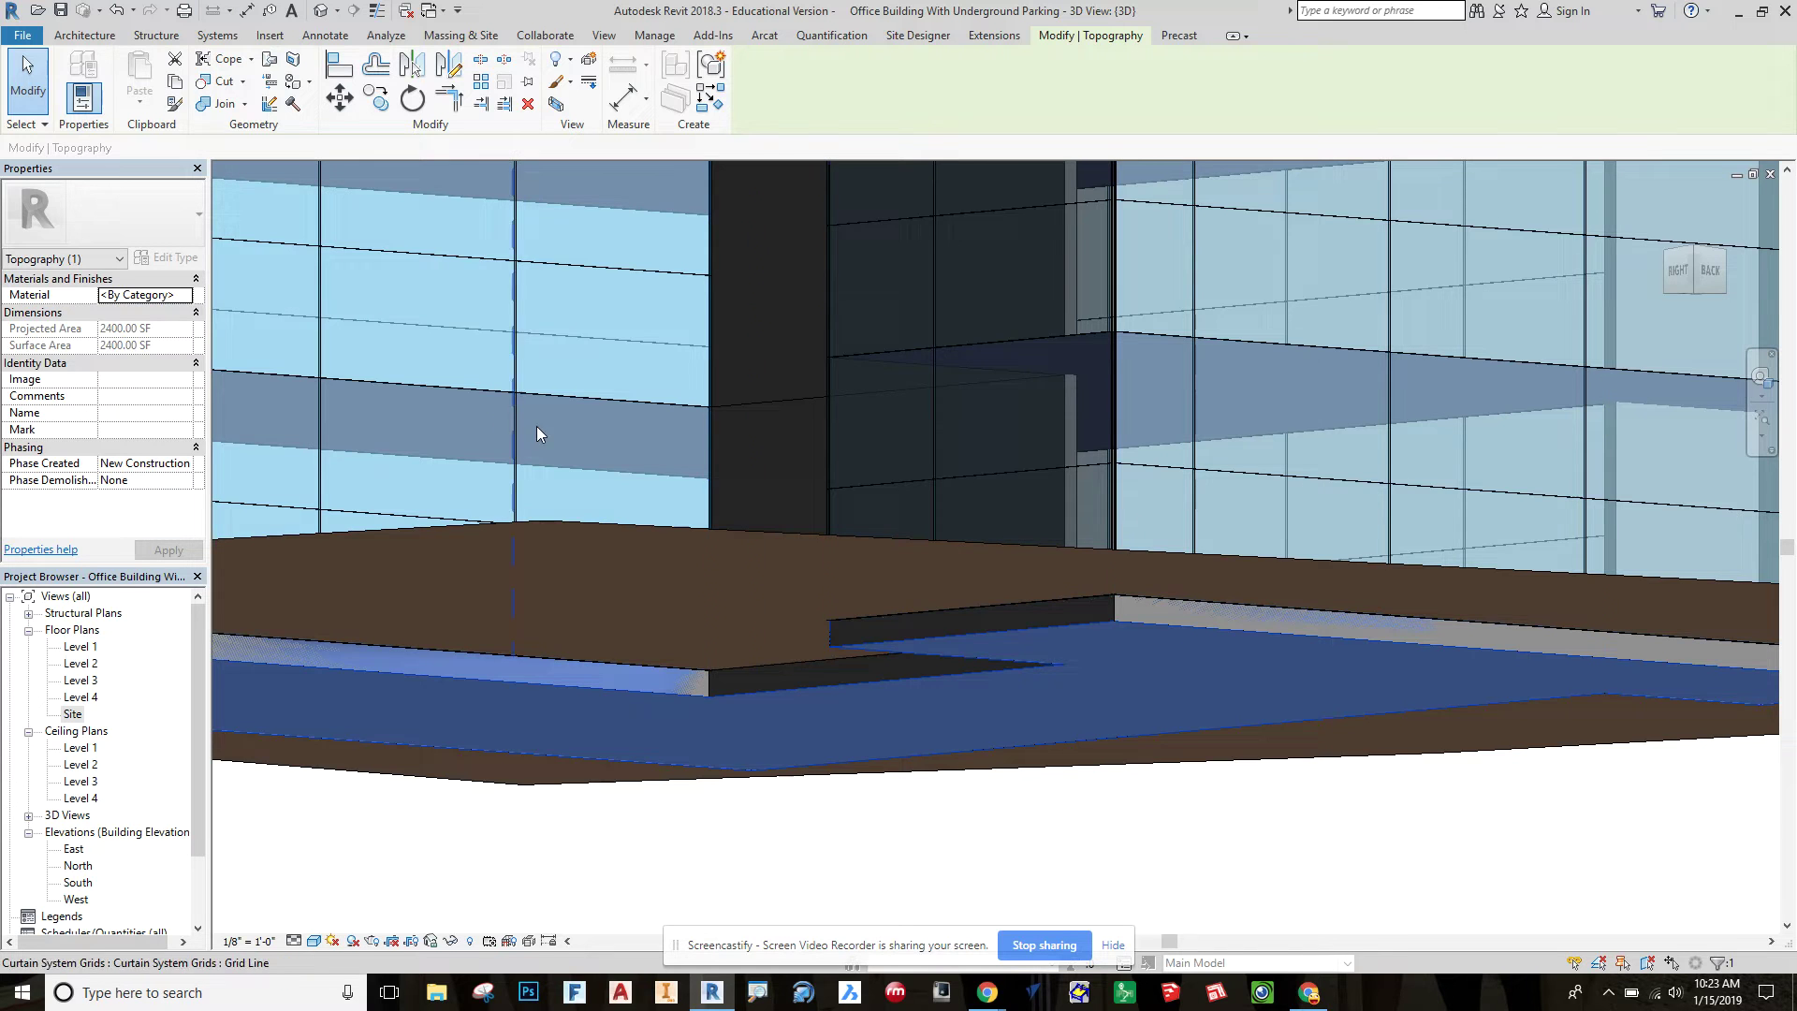
scroll(604, 533, "up", 2)
scroll(650, 573, "down", 3)
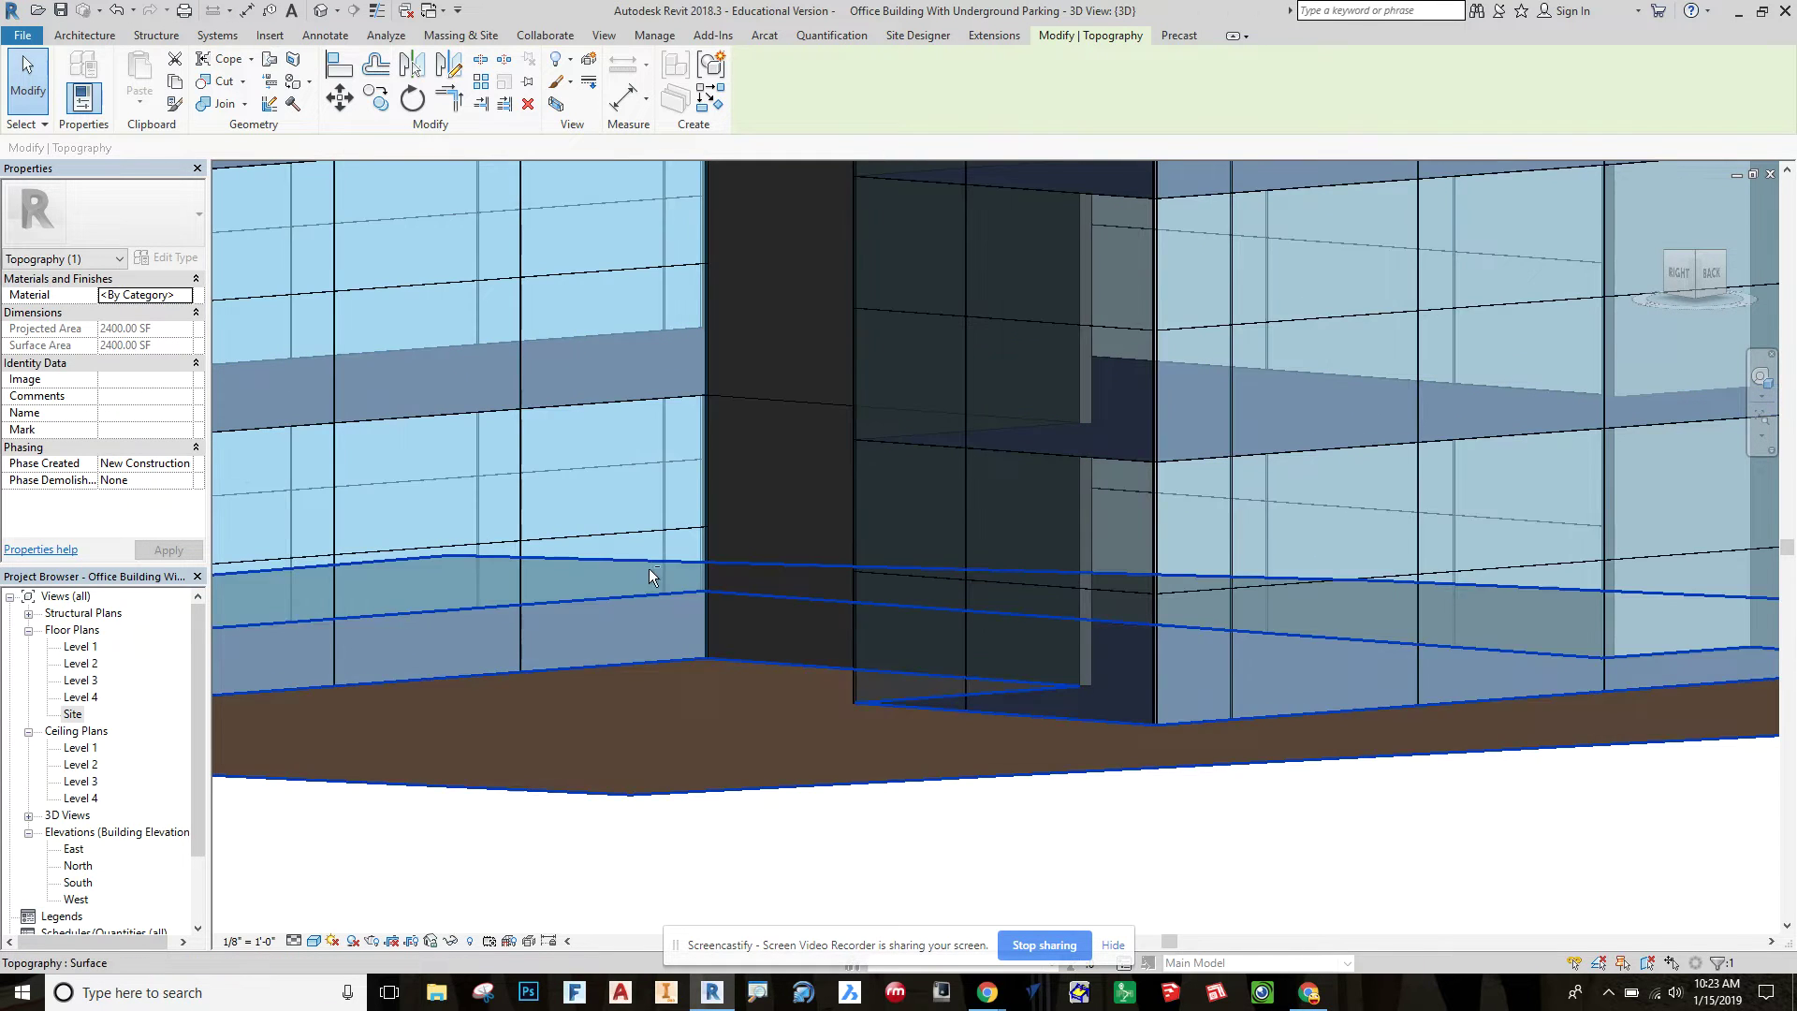
left_click(1030, 818)
scroll(1030, 818, "up", 4)
middle_click_drag(1031, 818, 857, 436, "shift")
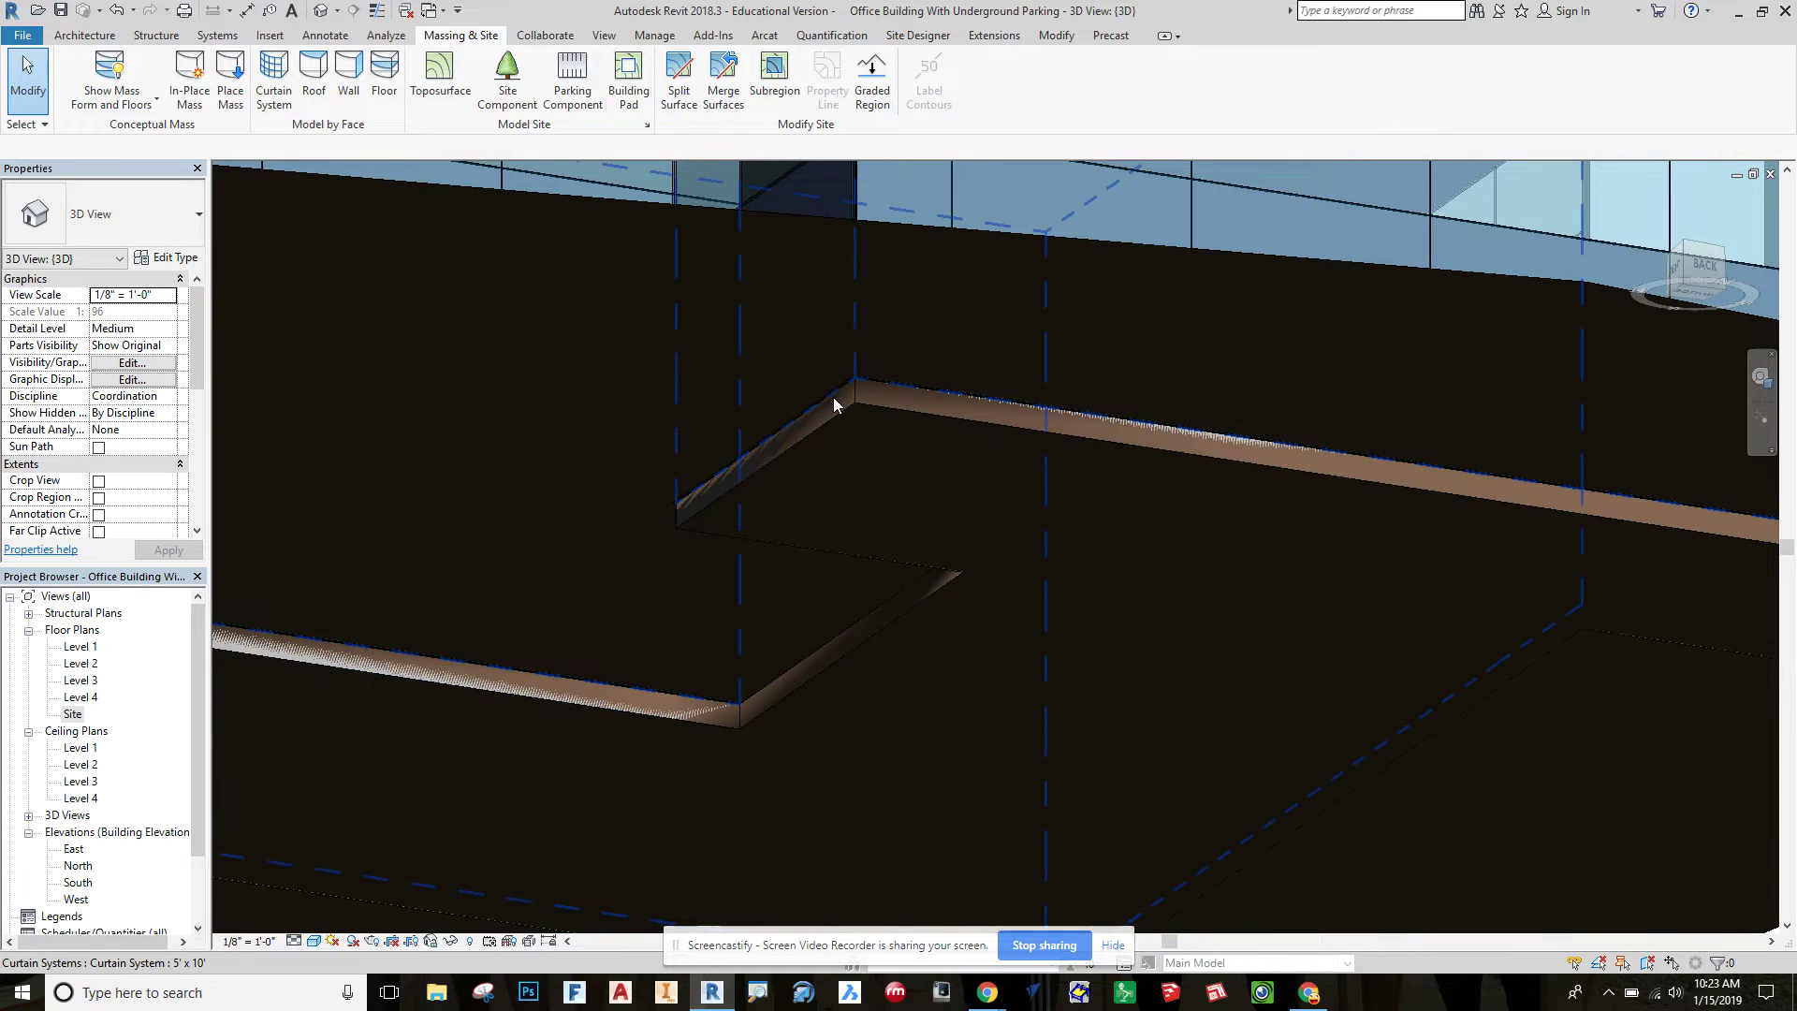
middle_click_drag(838, 412, 960, 771, "shift")
scroll(887, 659, "down", 6)
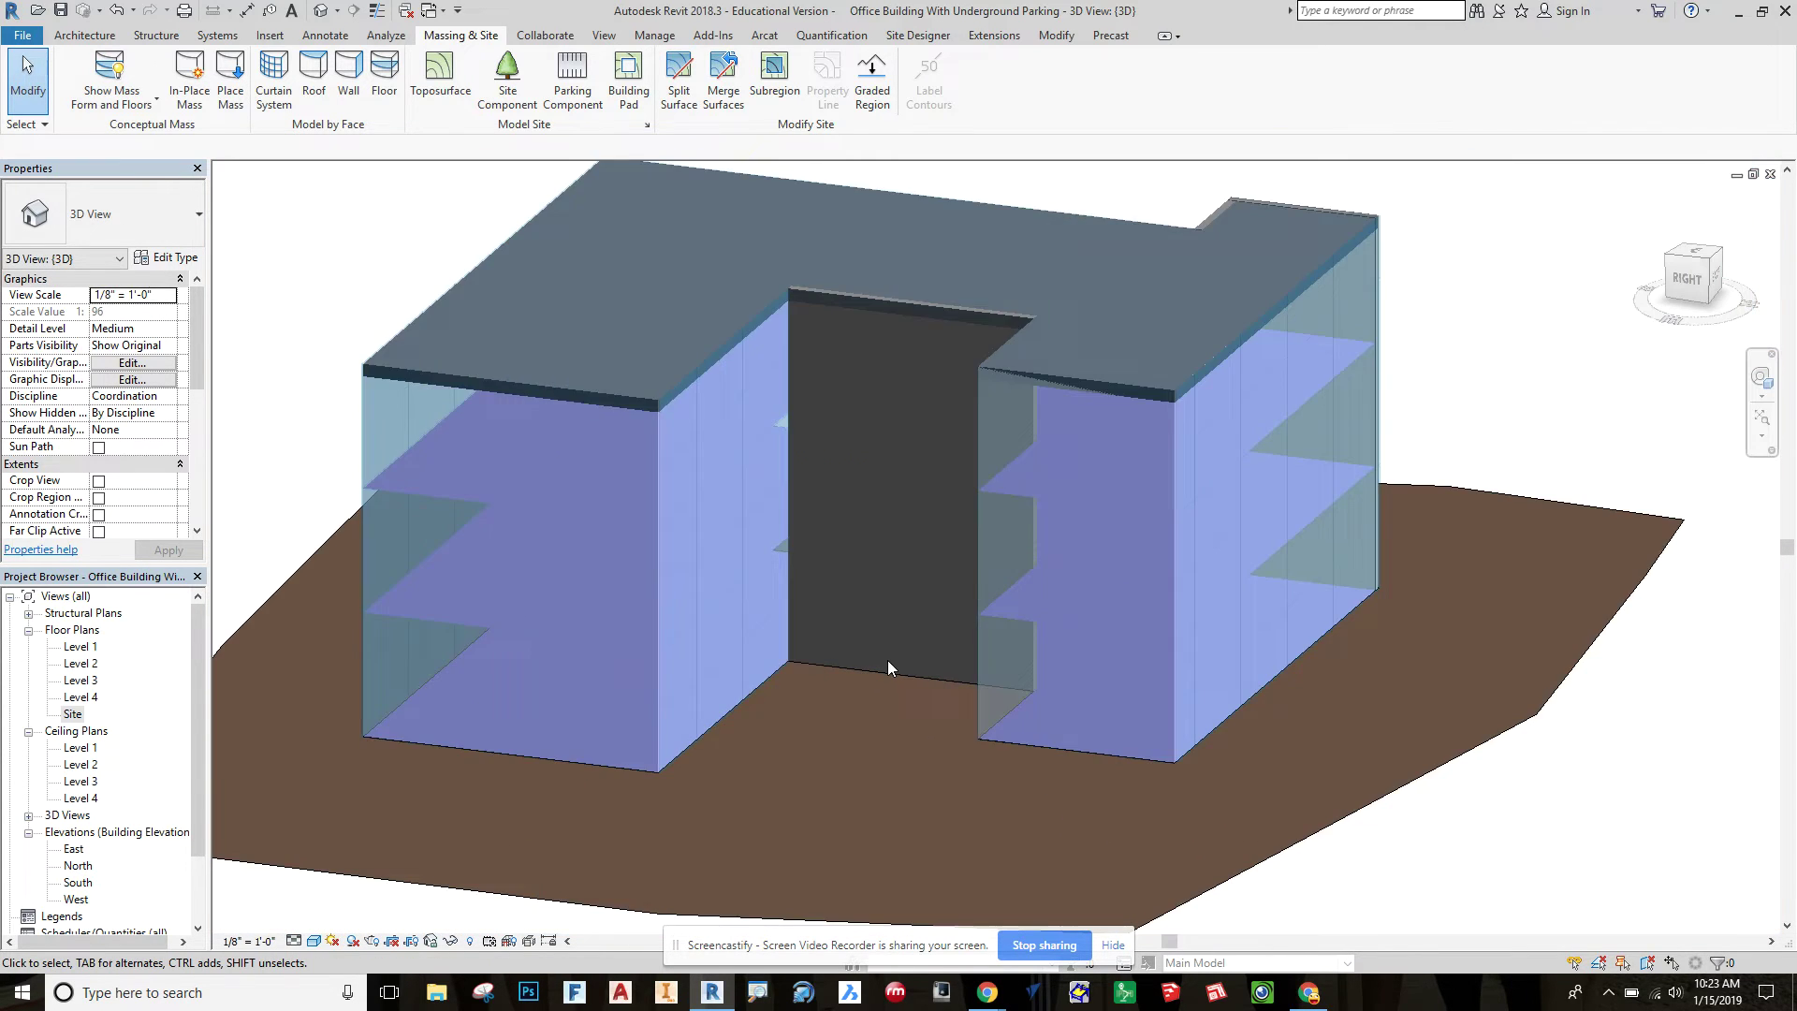
double_click(73, 714)
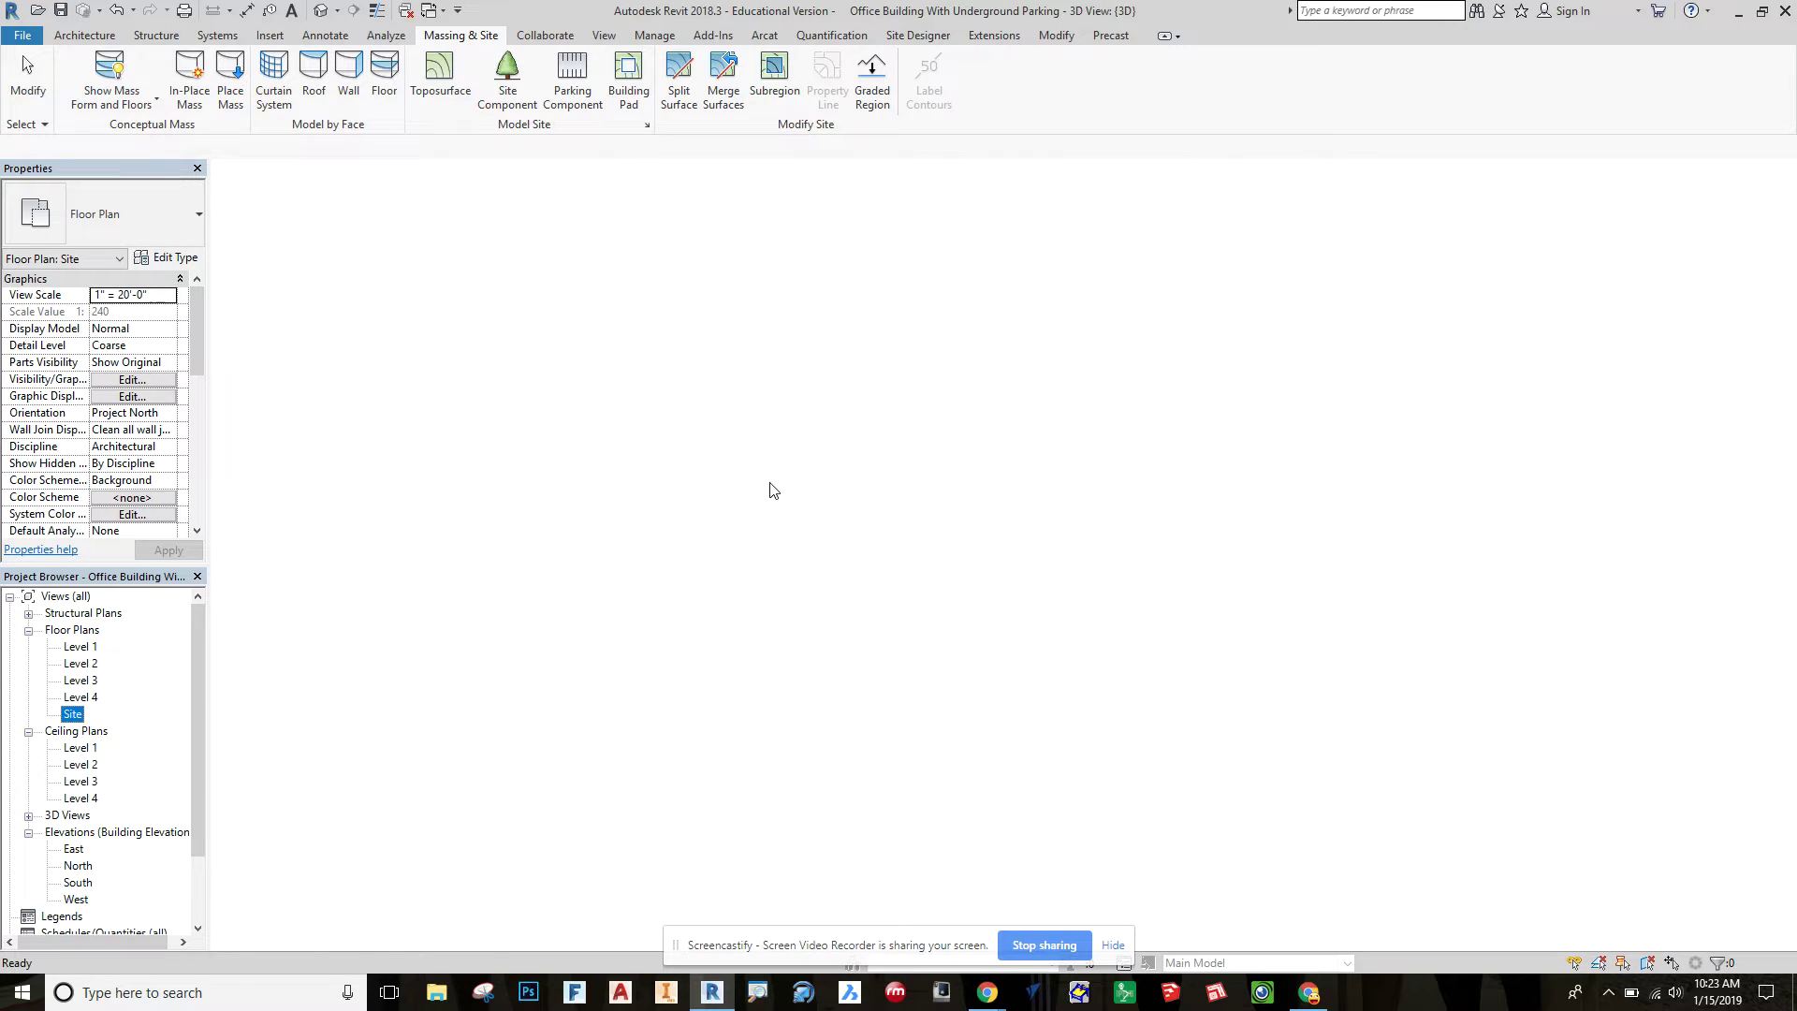
- Undo Finish sketch so the pad boundary is editable again
scroll(488, 782, "down", 2)
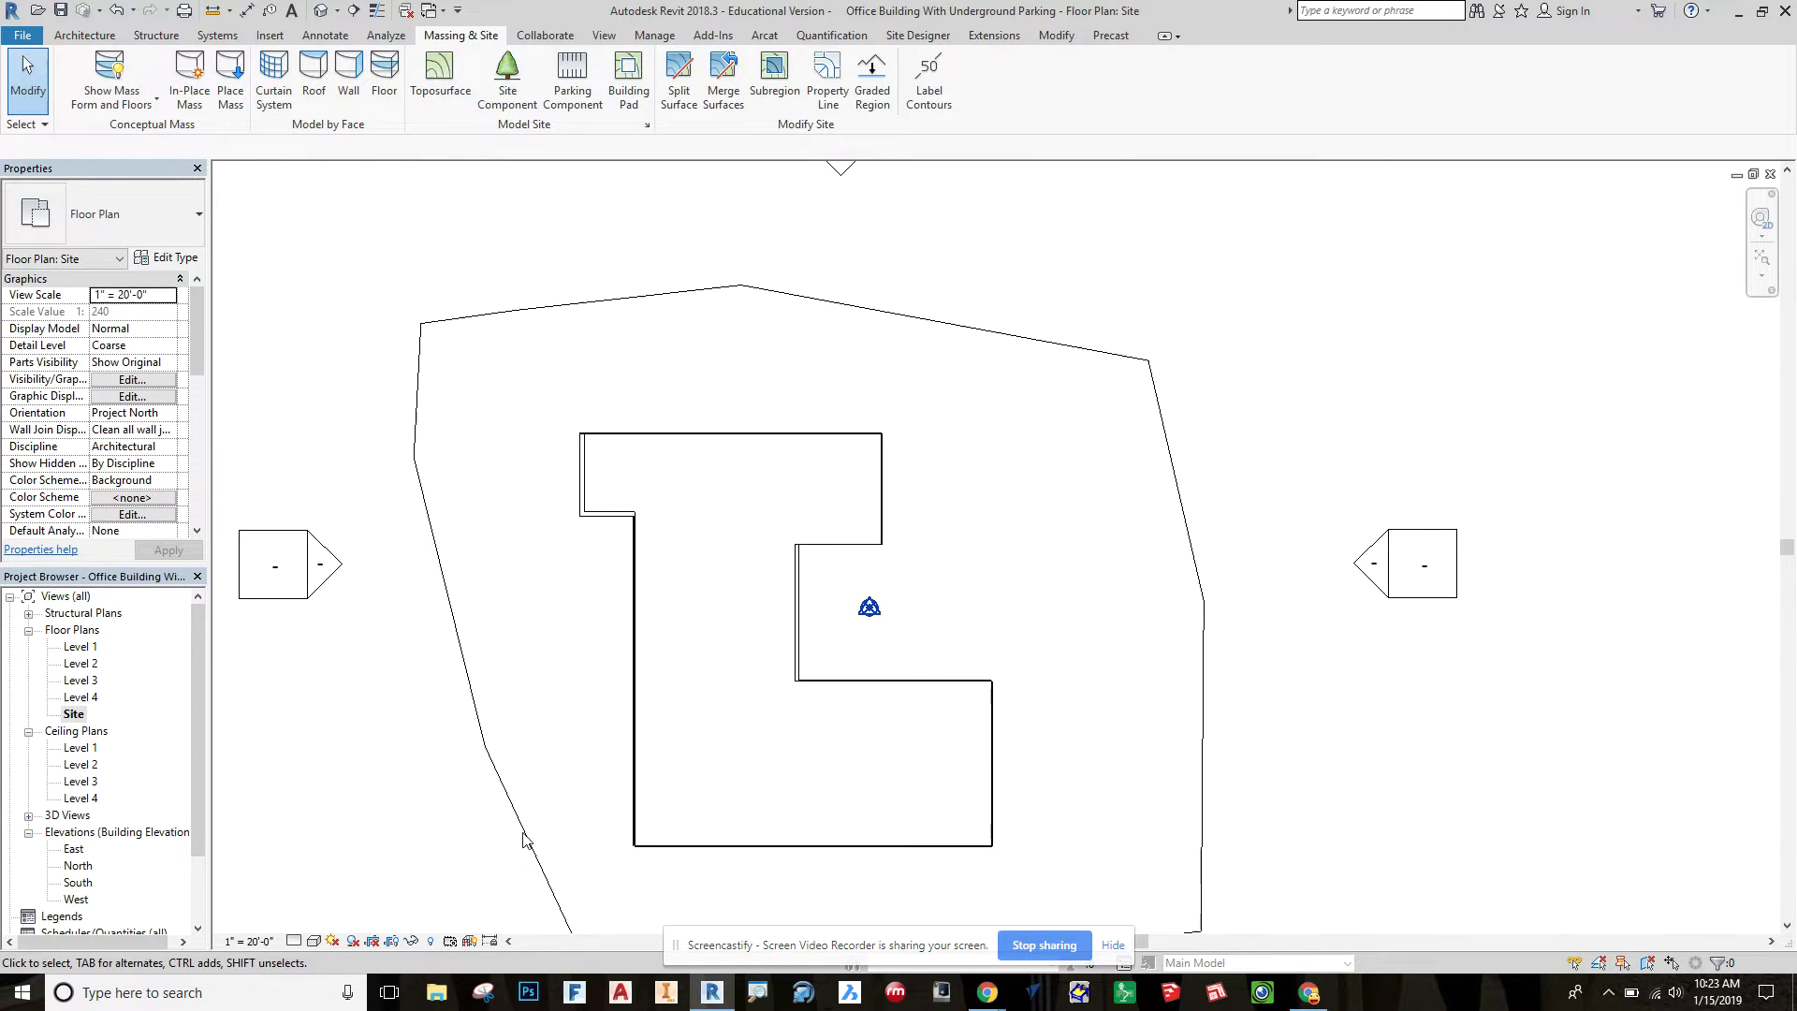
left_click(134, 12)
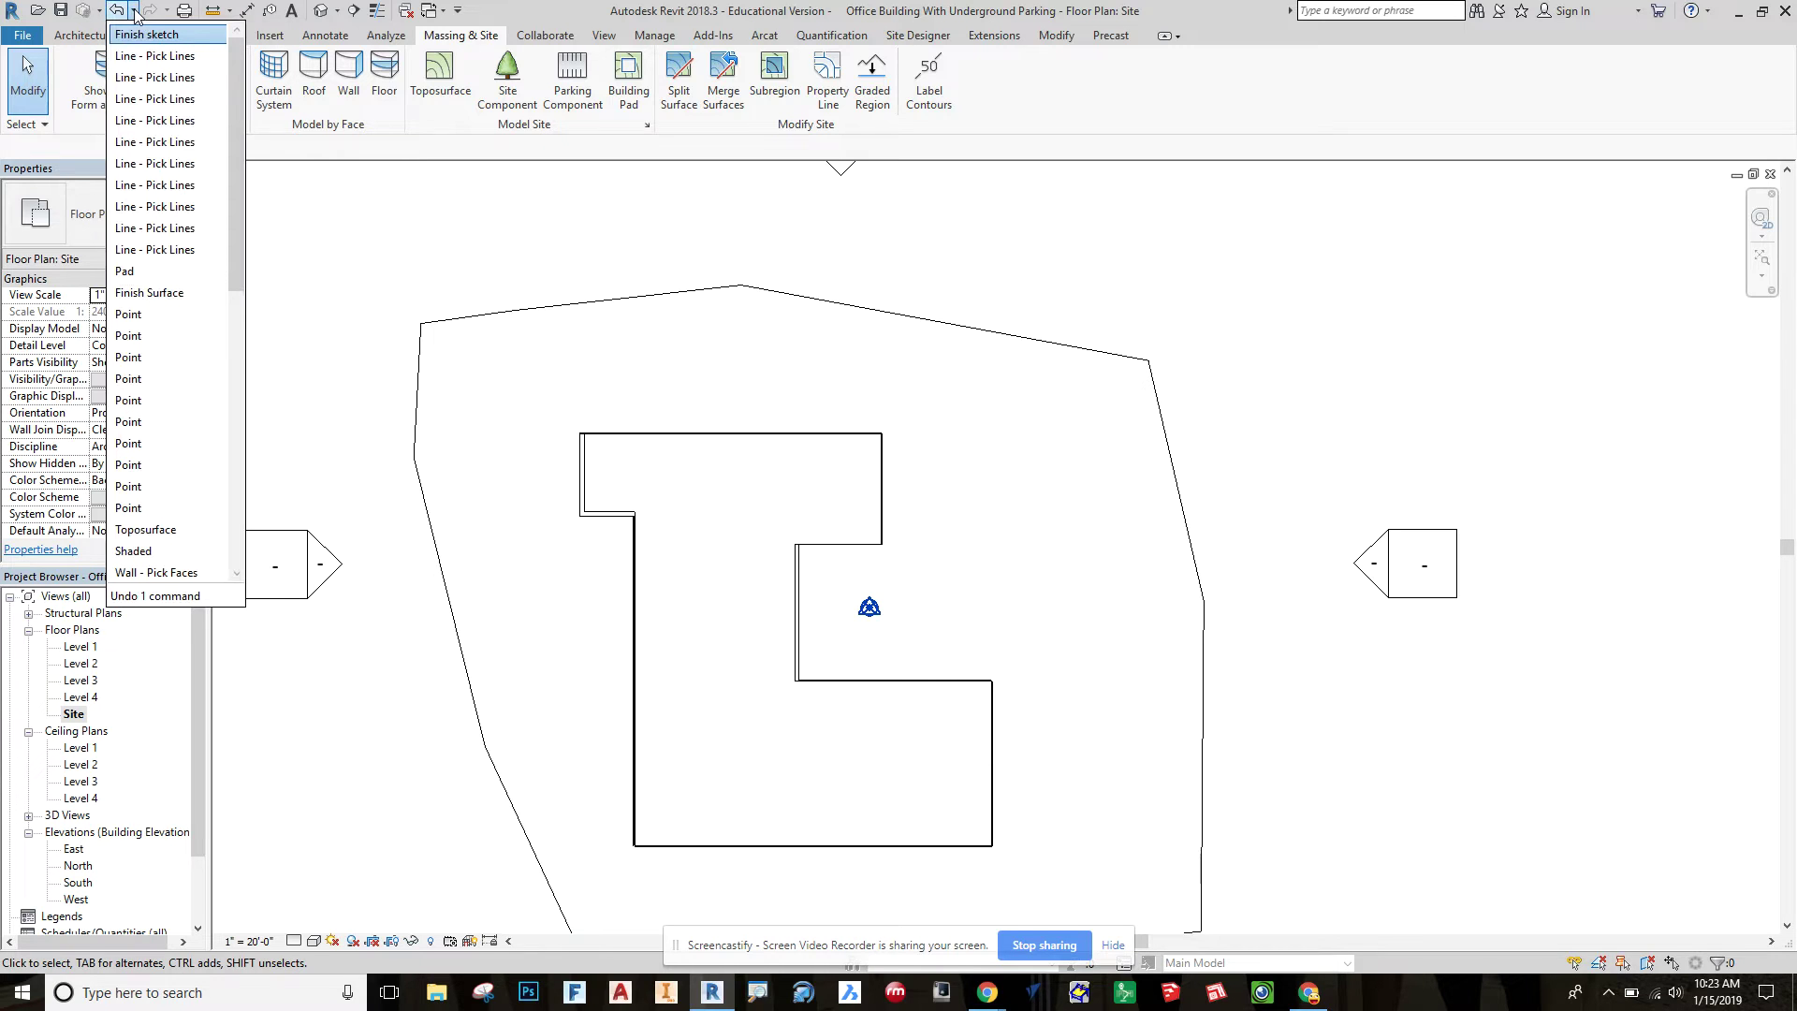
left_click(148, 55)
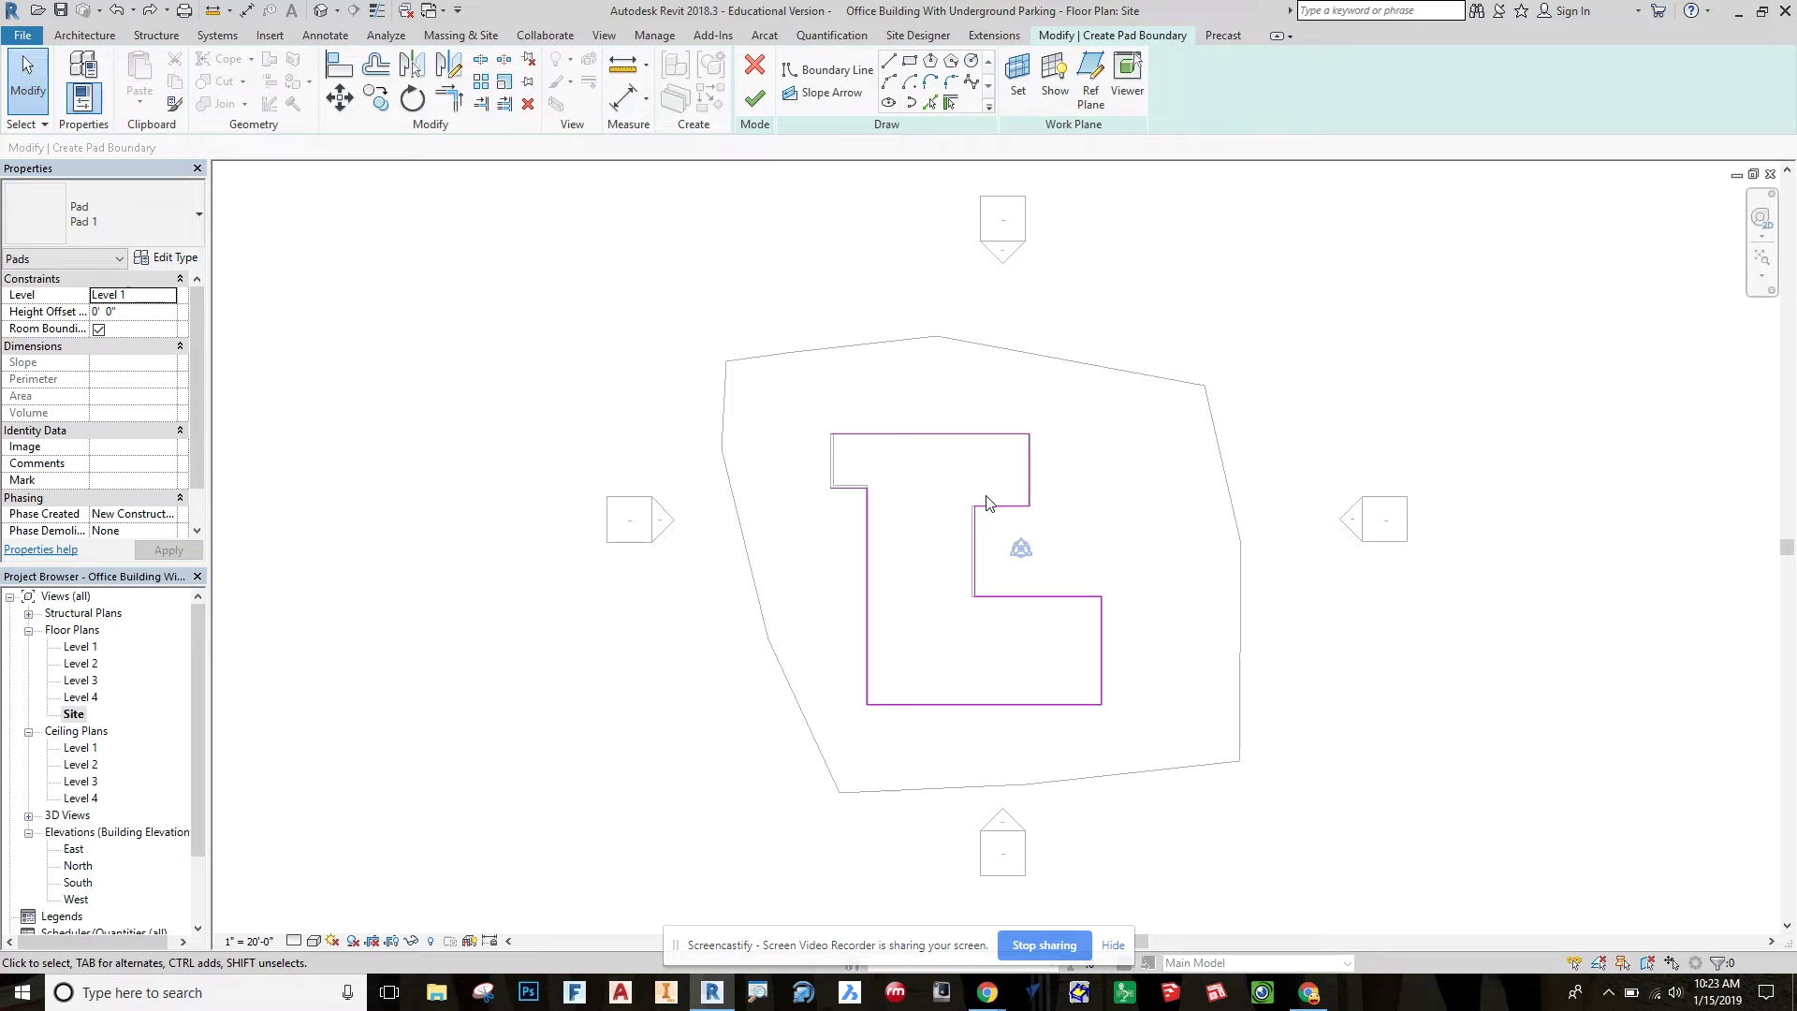
- Pick the left wall to add it as a pad boundary line
left_click(929, 102)
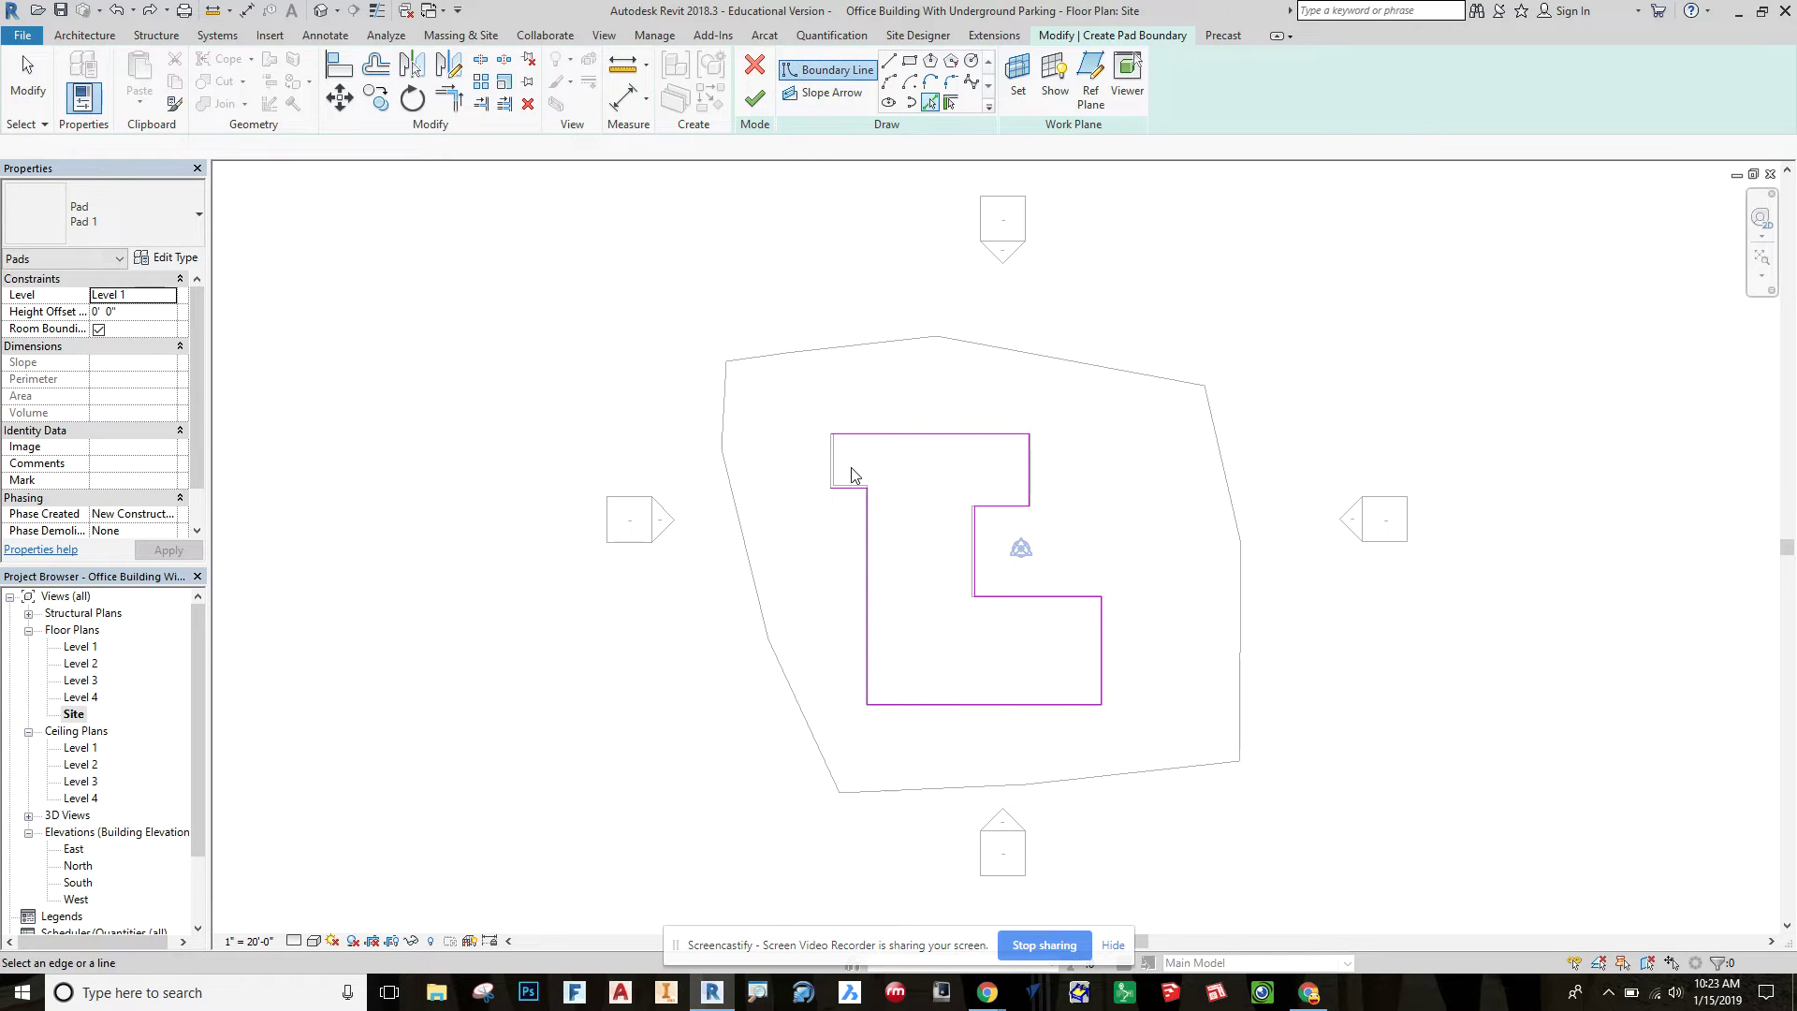
scroll(842, 468, "up", 3)
scroll(826, 473, "up", 1)
left_click(810, 465)
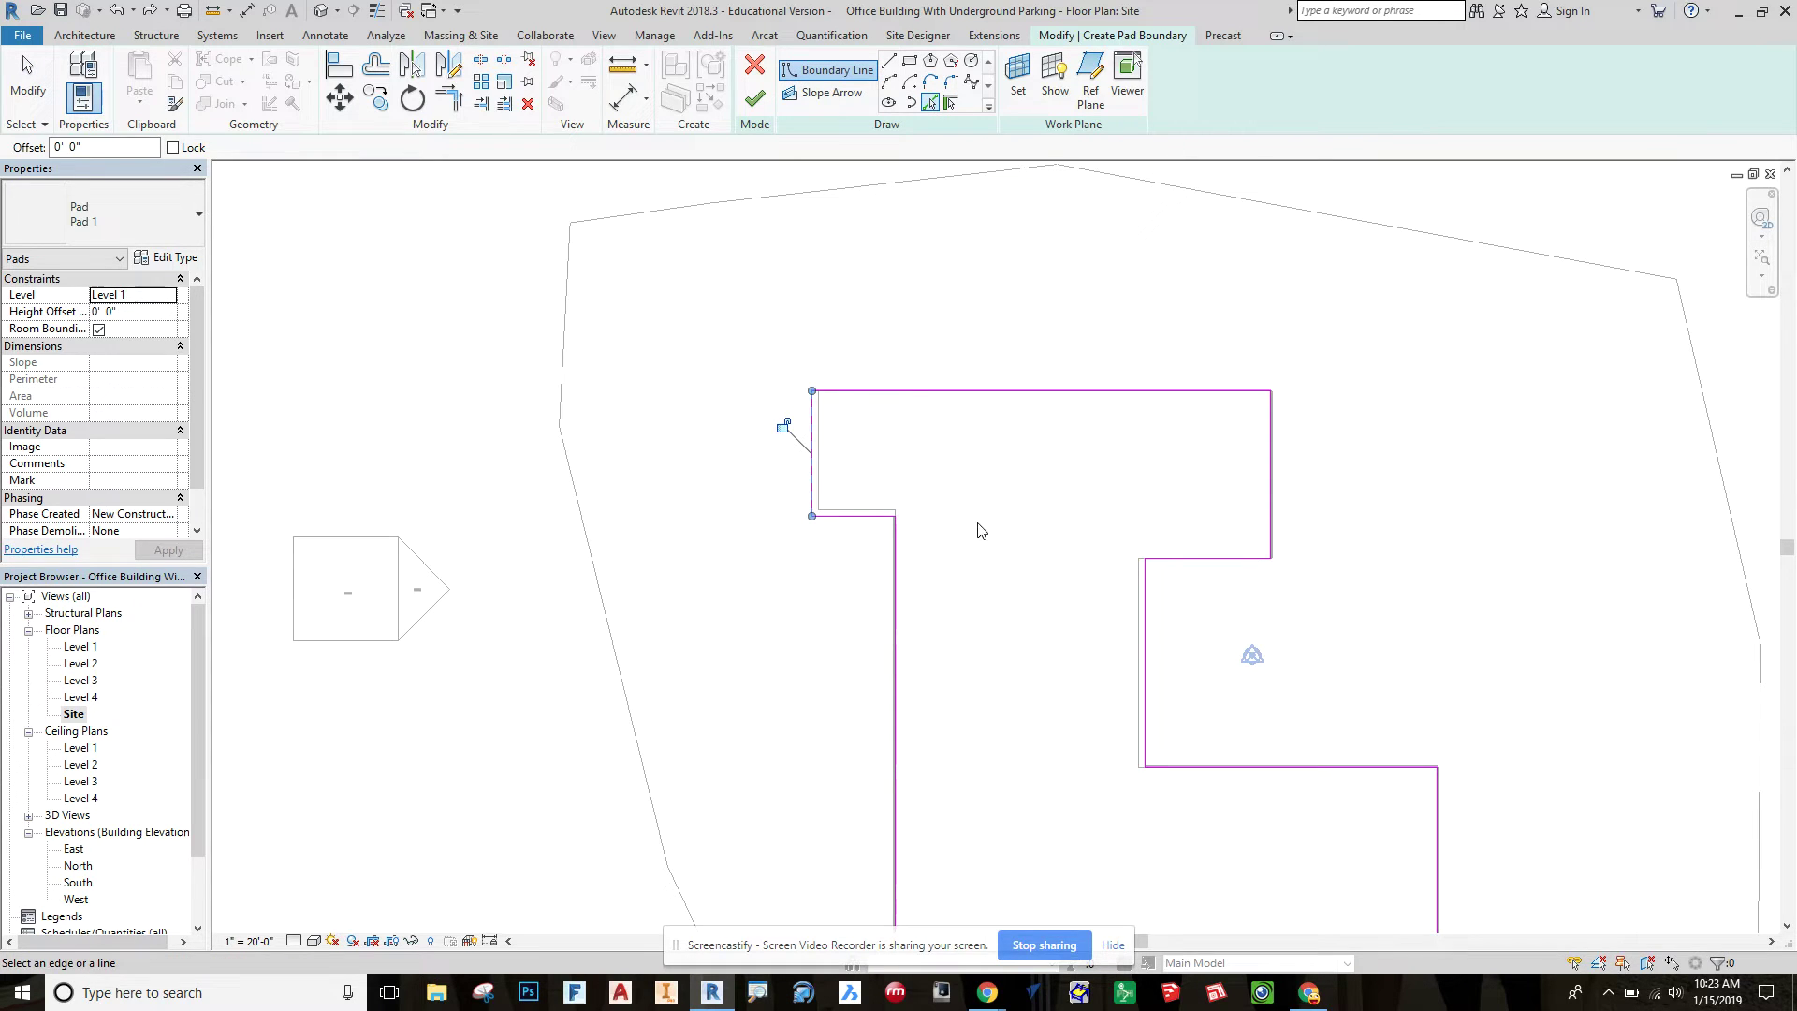
- Set the pad's Height Offset to -10 ft, apply it, and finish the pad
left_click(105, 311)
double_click(119, 312)
left_click(146, 314)
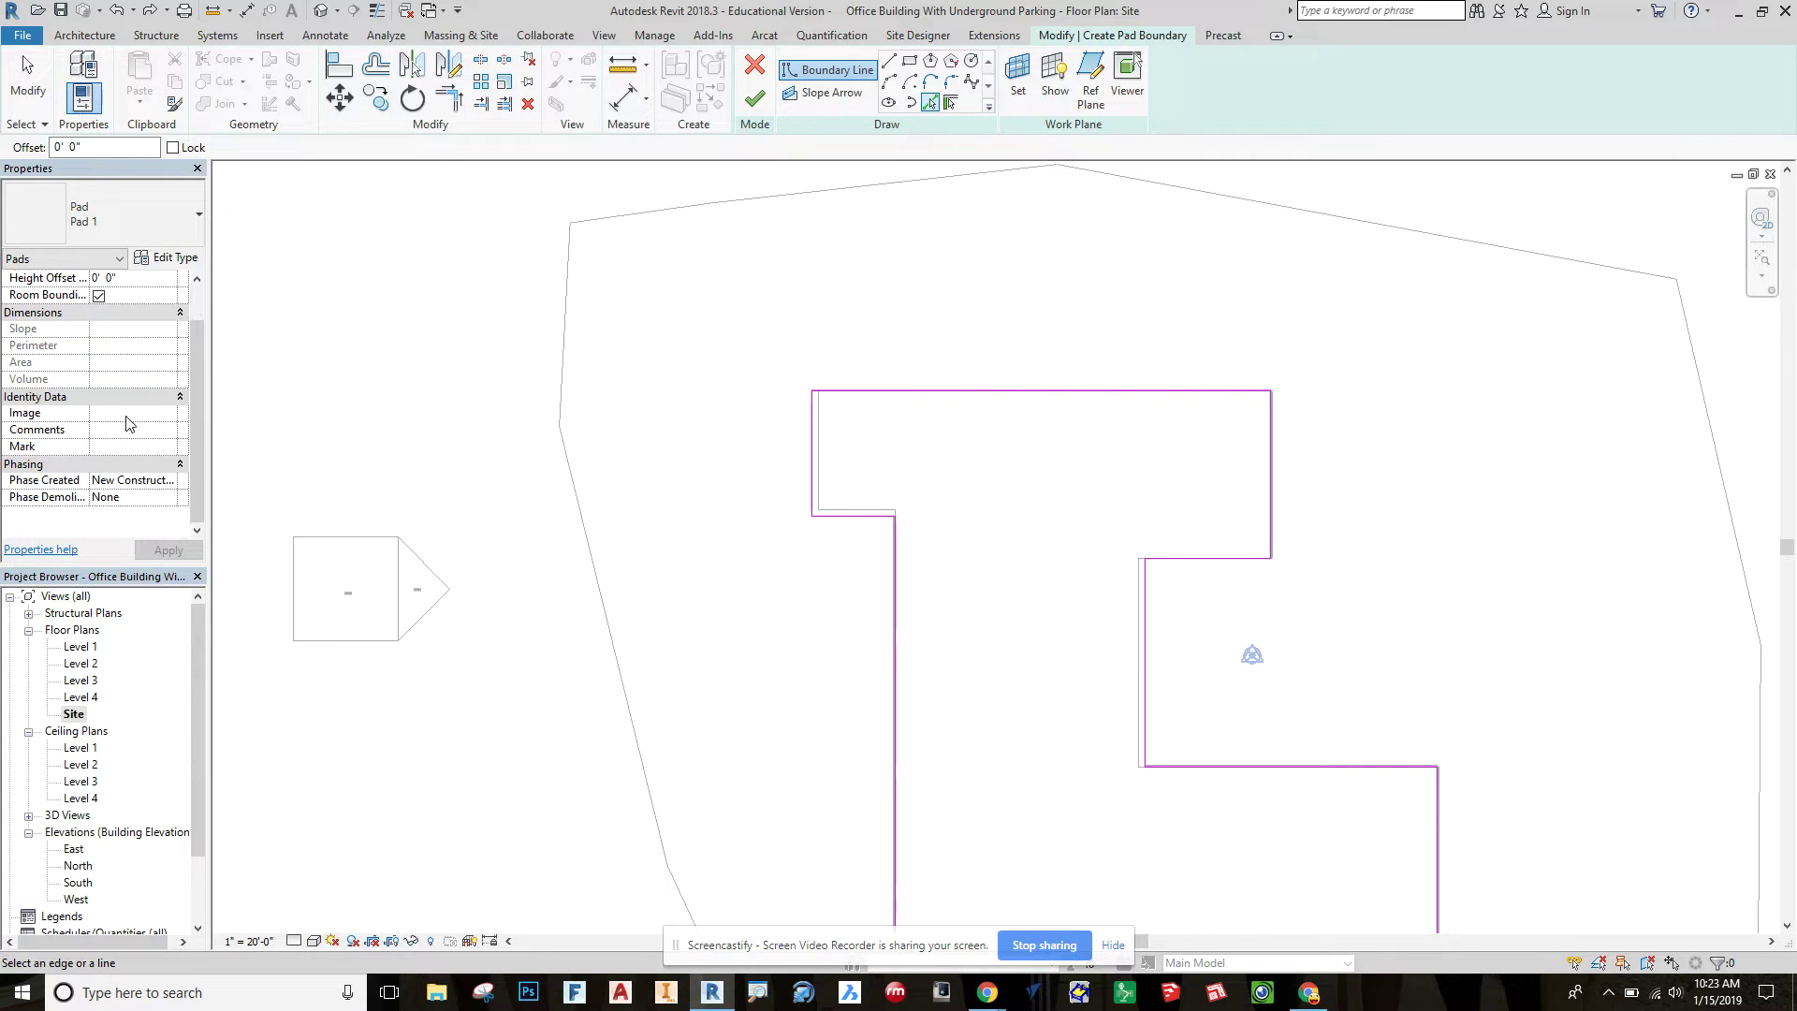
double_click(128, 312)
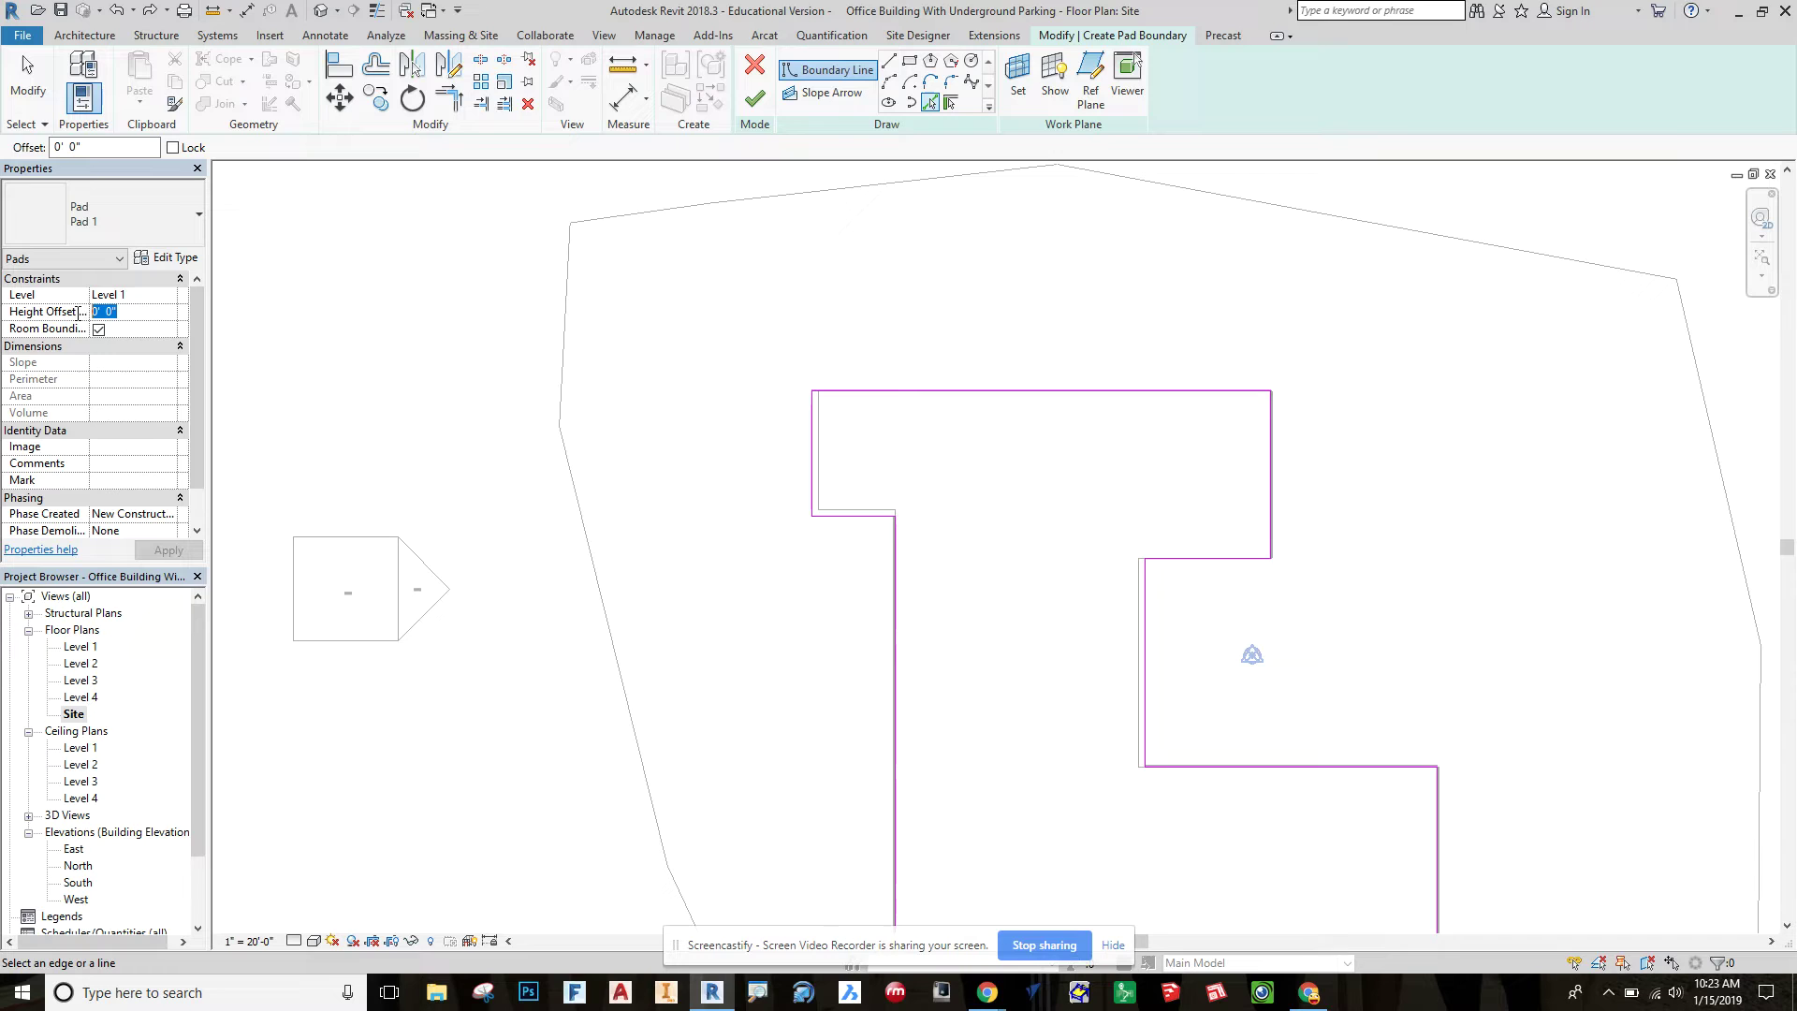
type("-10")
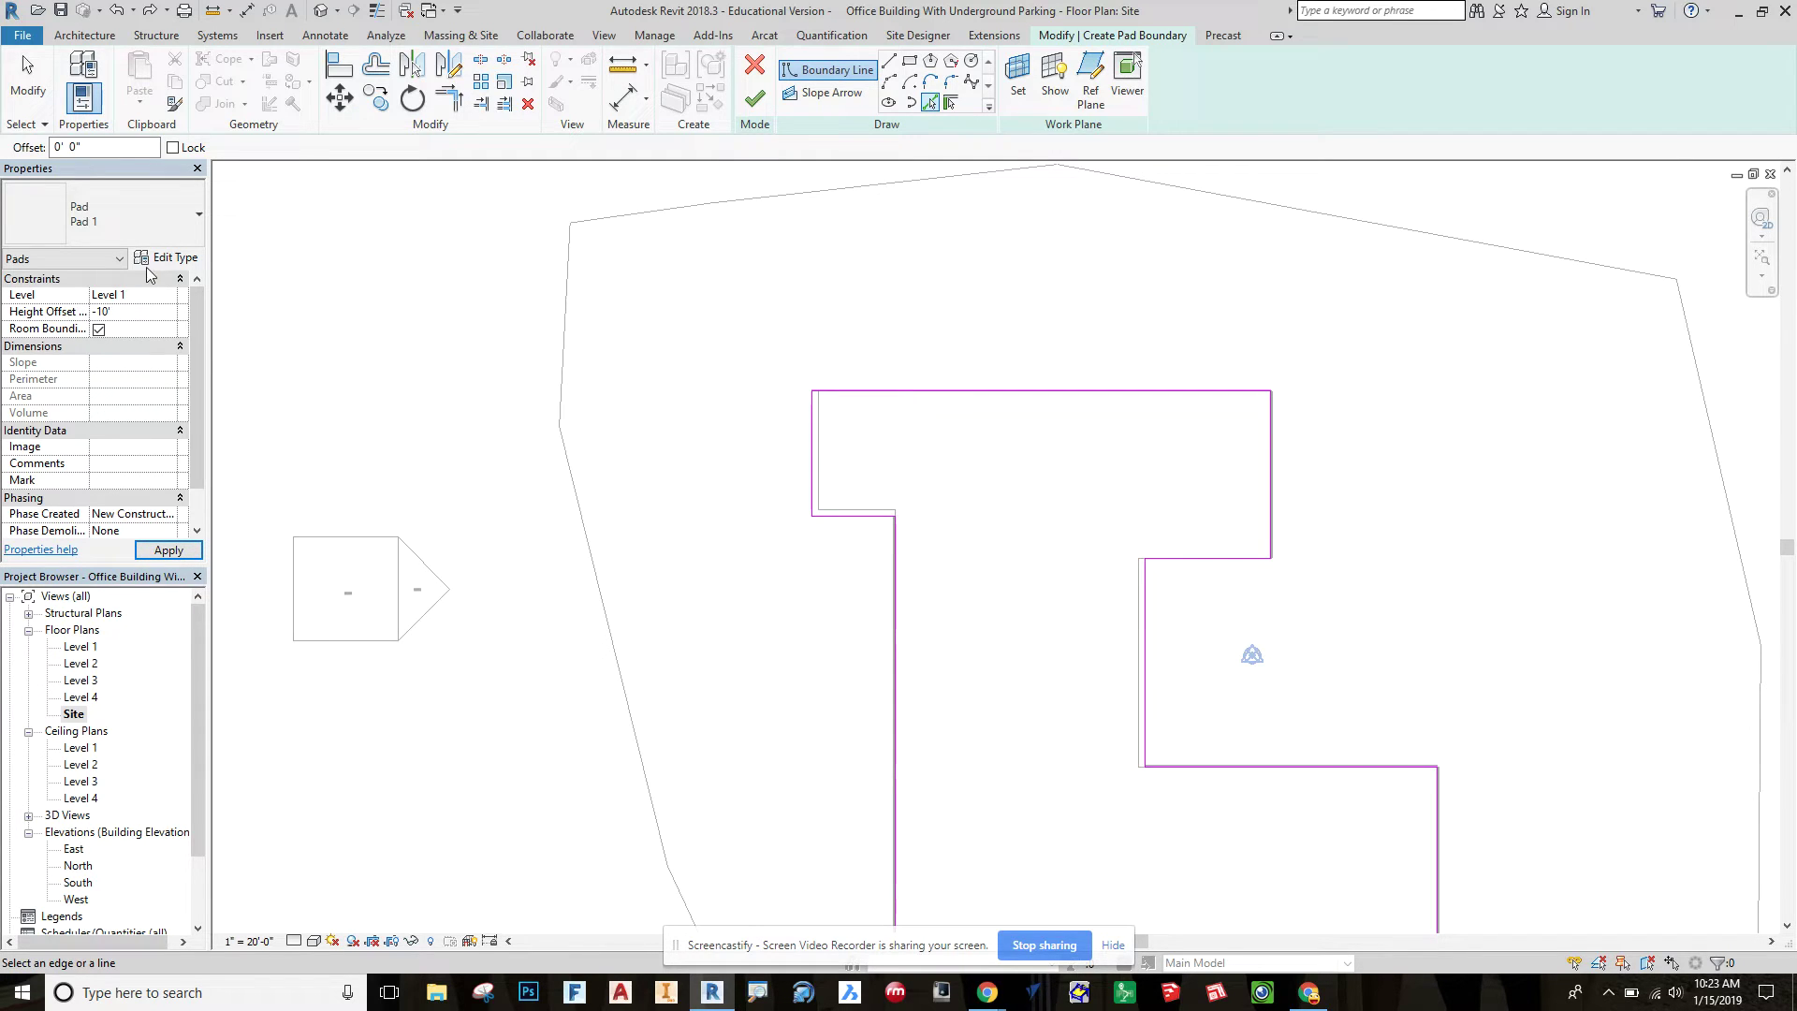
left_click(181, 558)
left_click(753, 101)
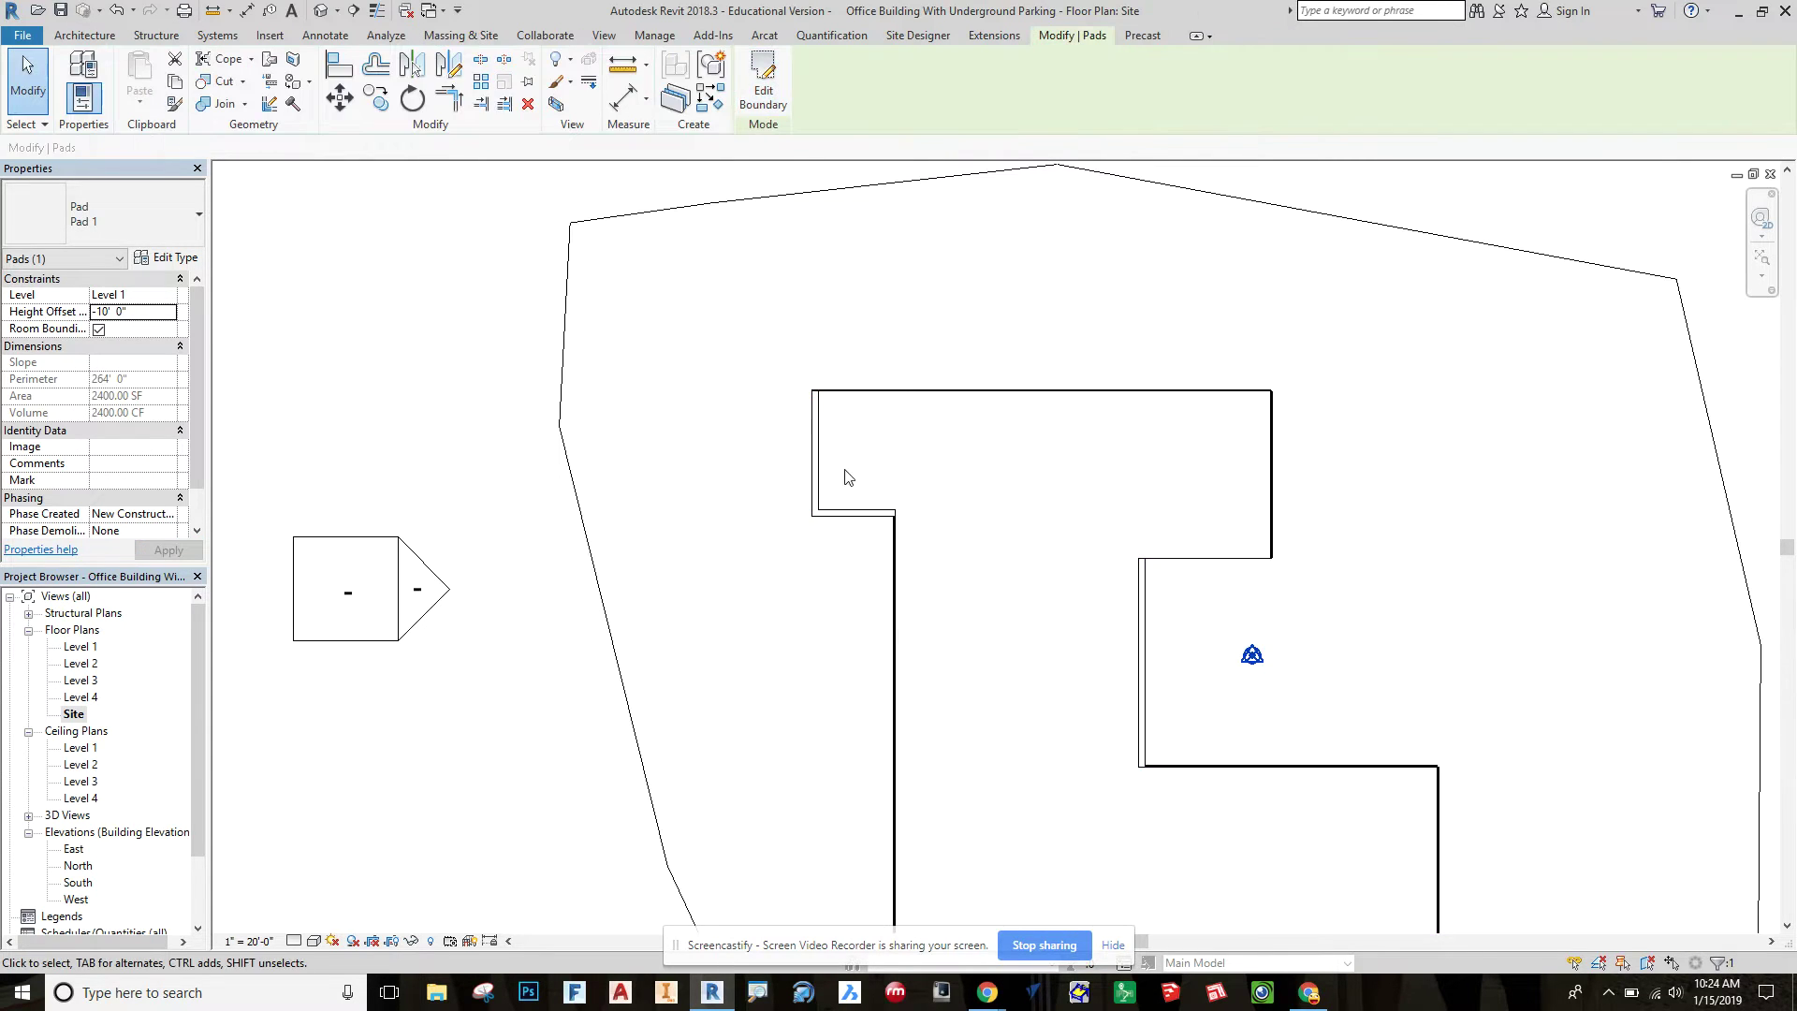
left_click(321, 10)
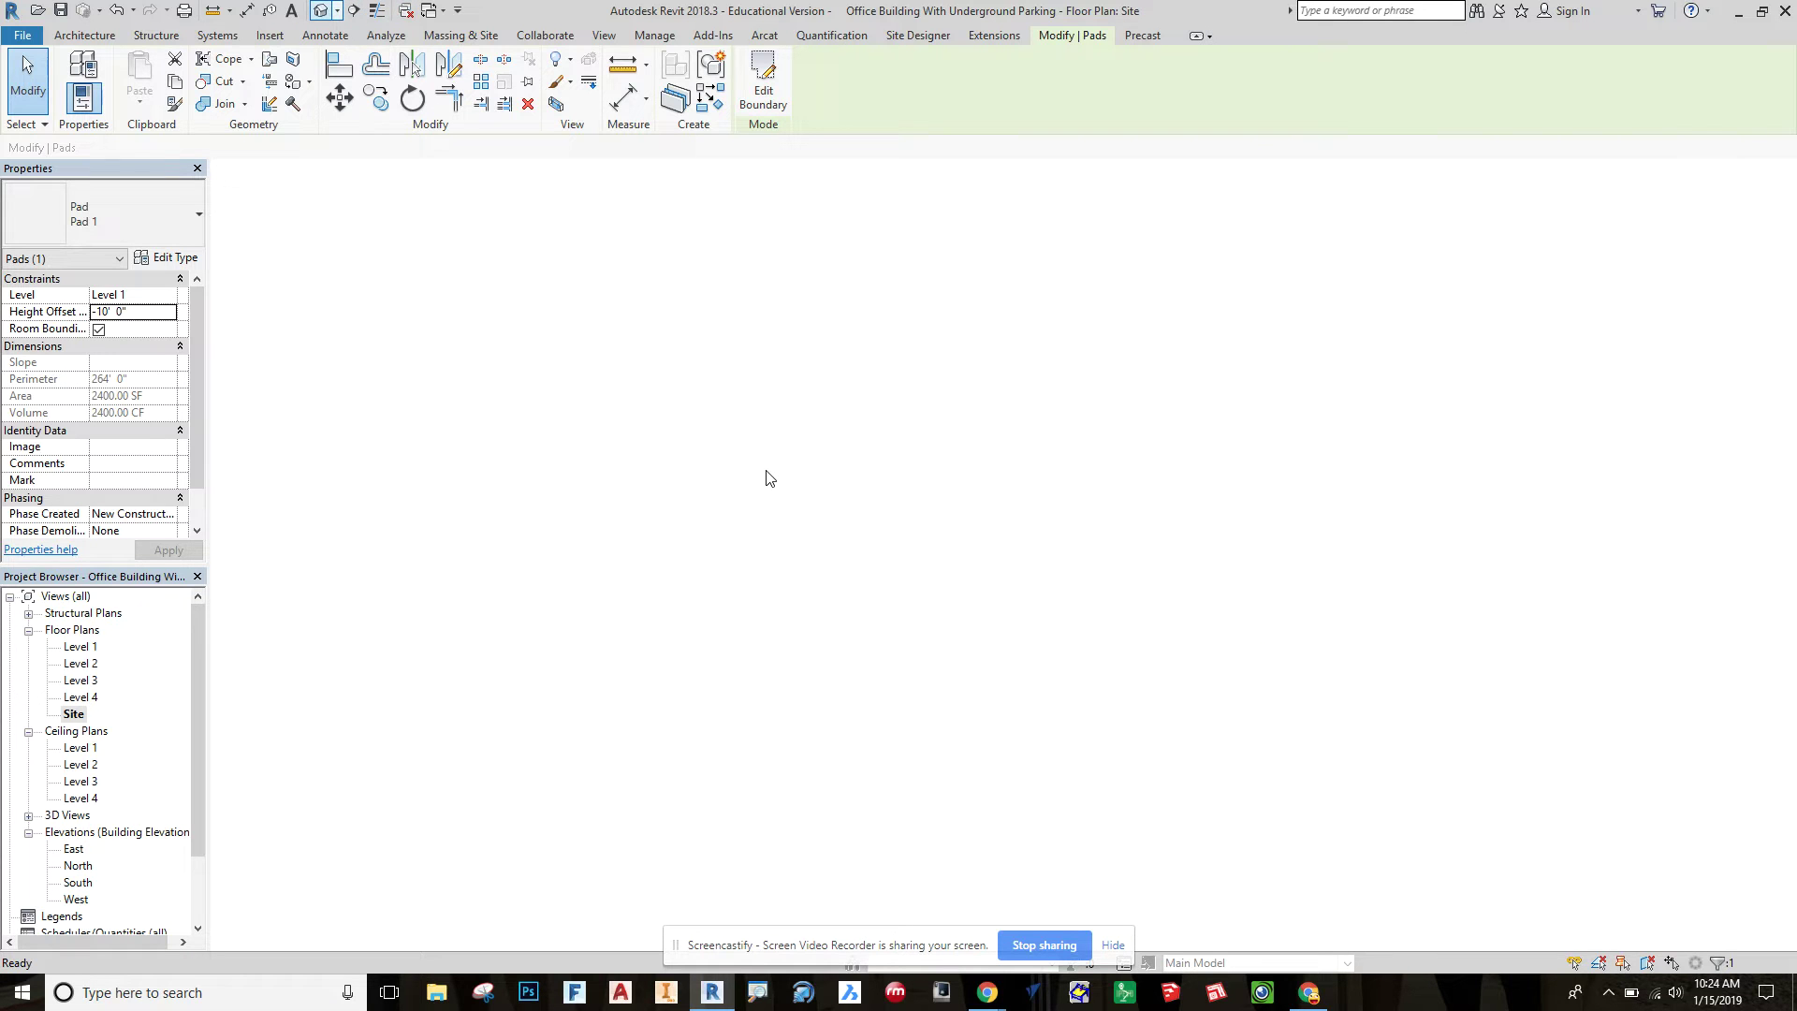
middle_click_drag(796, 479, 950, 846, "shift")
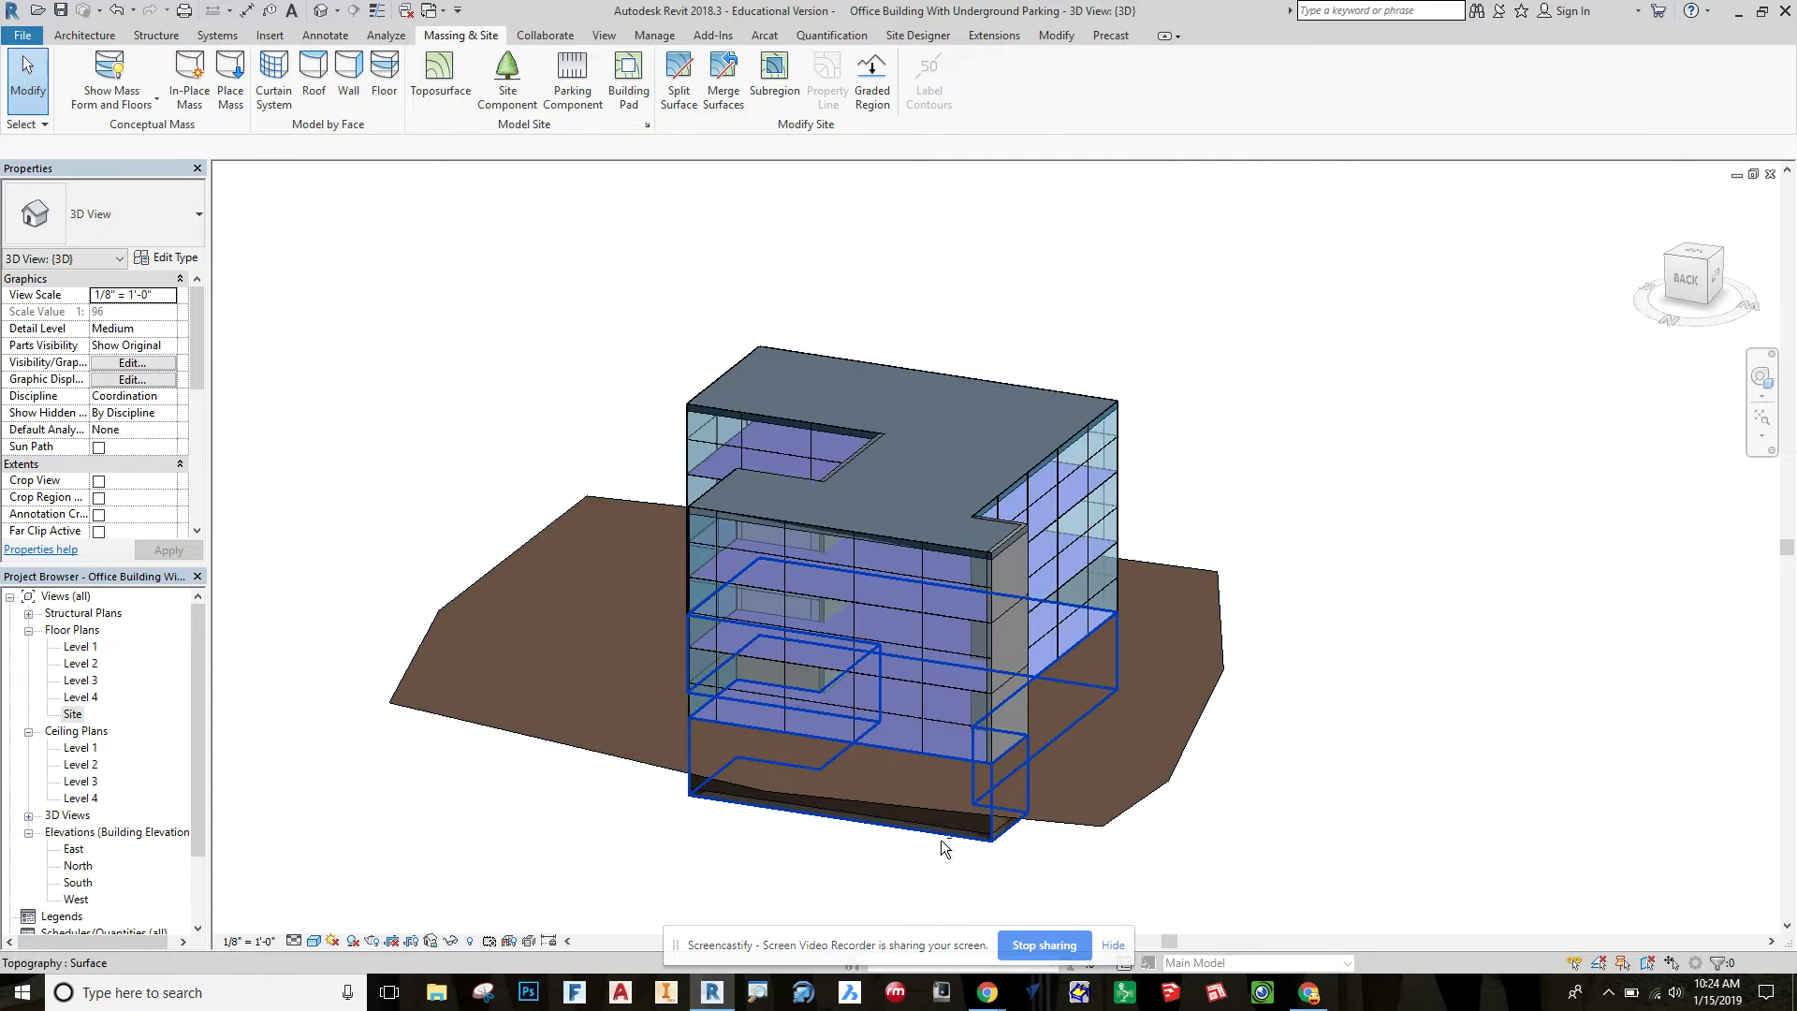
left_click(1015, 812)
middle_click_drag(975, 848, 1280, 700, "shift")
middle_click_drag(1116, 794, 1075, 878, "shift")
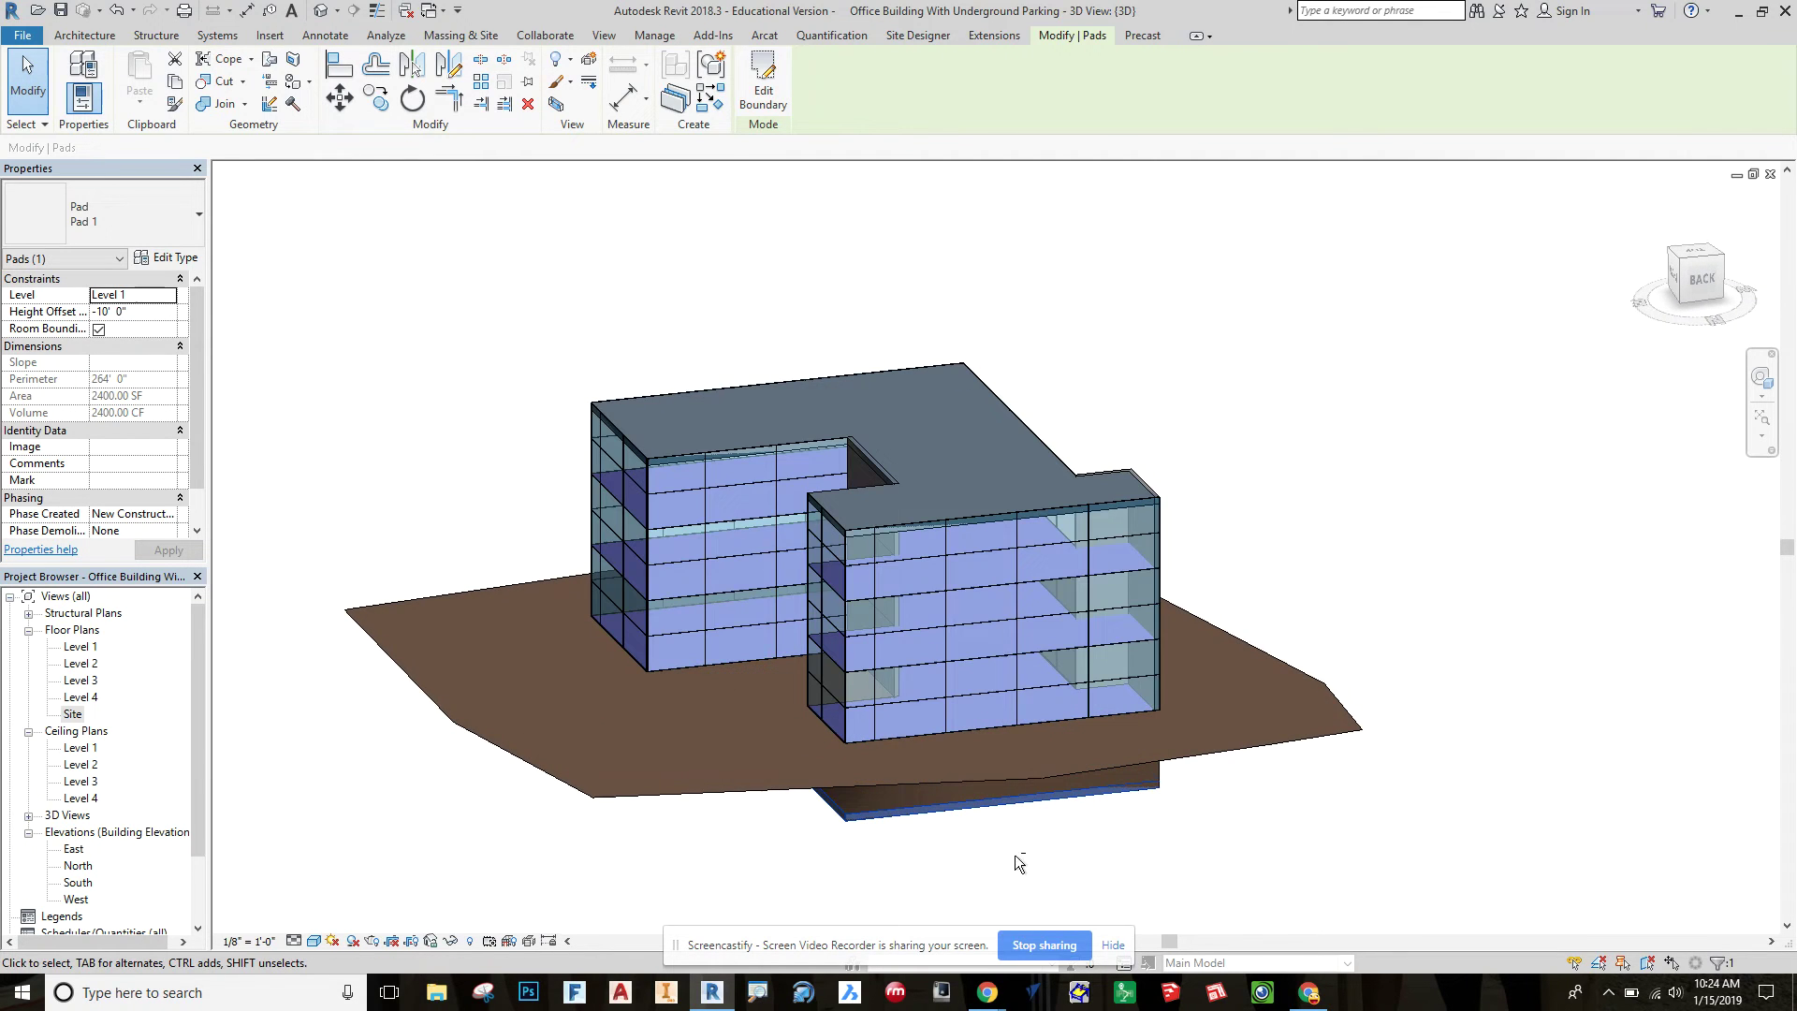
middle_click_drag(1125, 823, 940, 831, "shift")
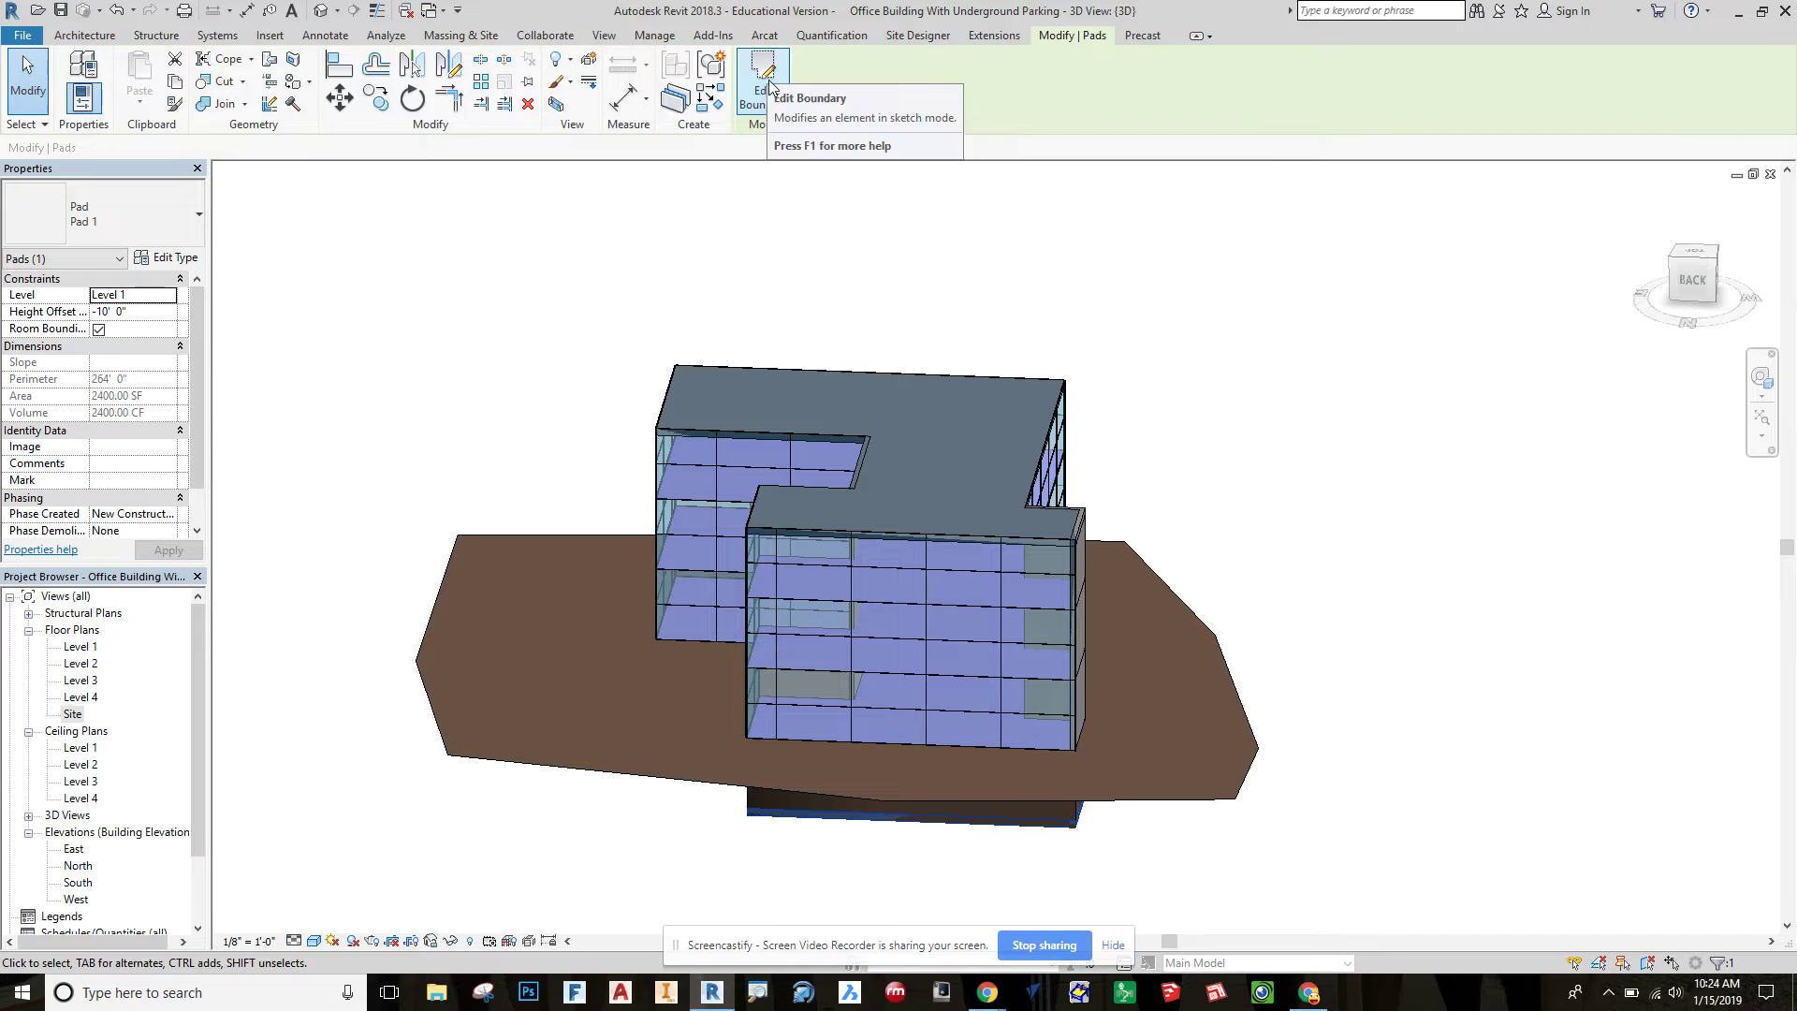
middle_click_drag(726, 842, 795, 836, "shift")
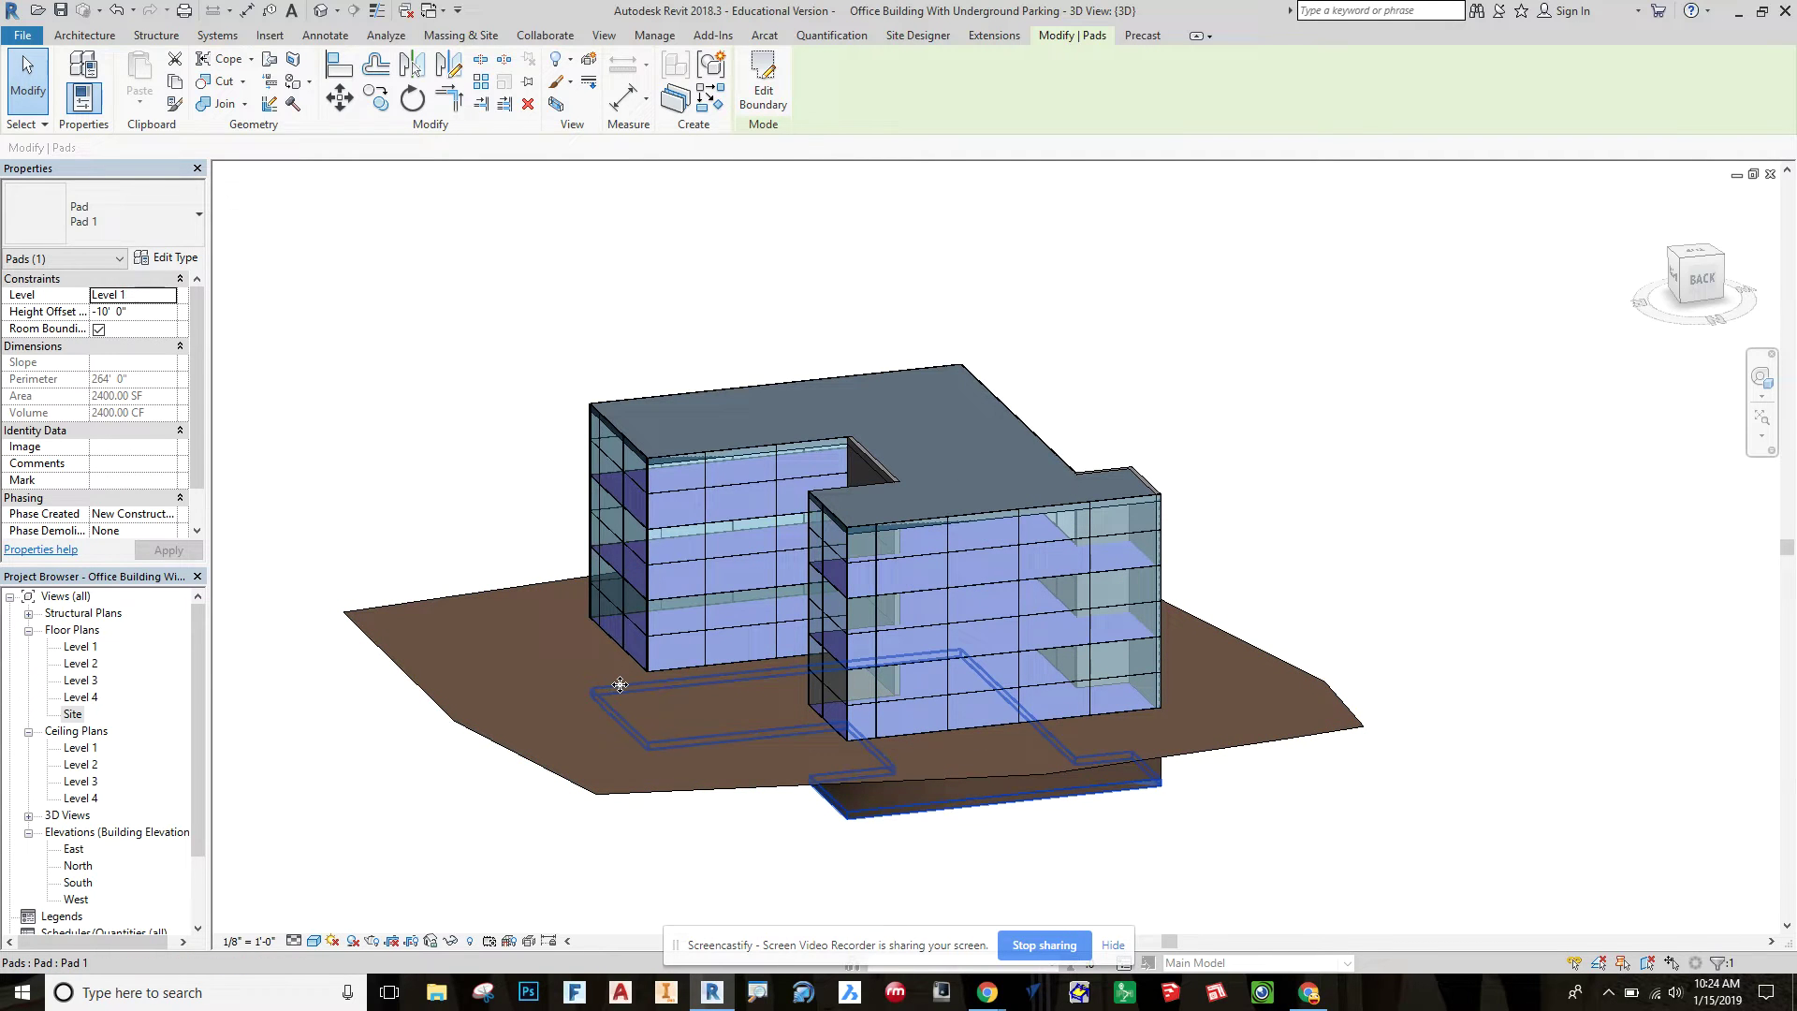
- Window-select all of the building's elements from a raised corner view
middle_click_drag(1239, 774, 1227, 553, "shift")
left_click(1227, 553)
left_click_drag(1306, 419, 580, 609)
middle_click_drag(710, 721, 708, 610, "shift")
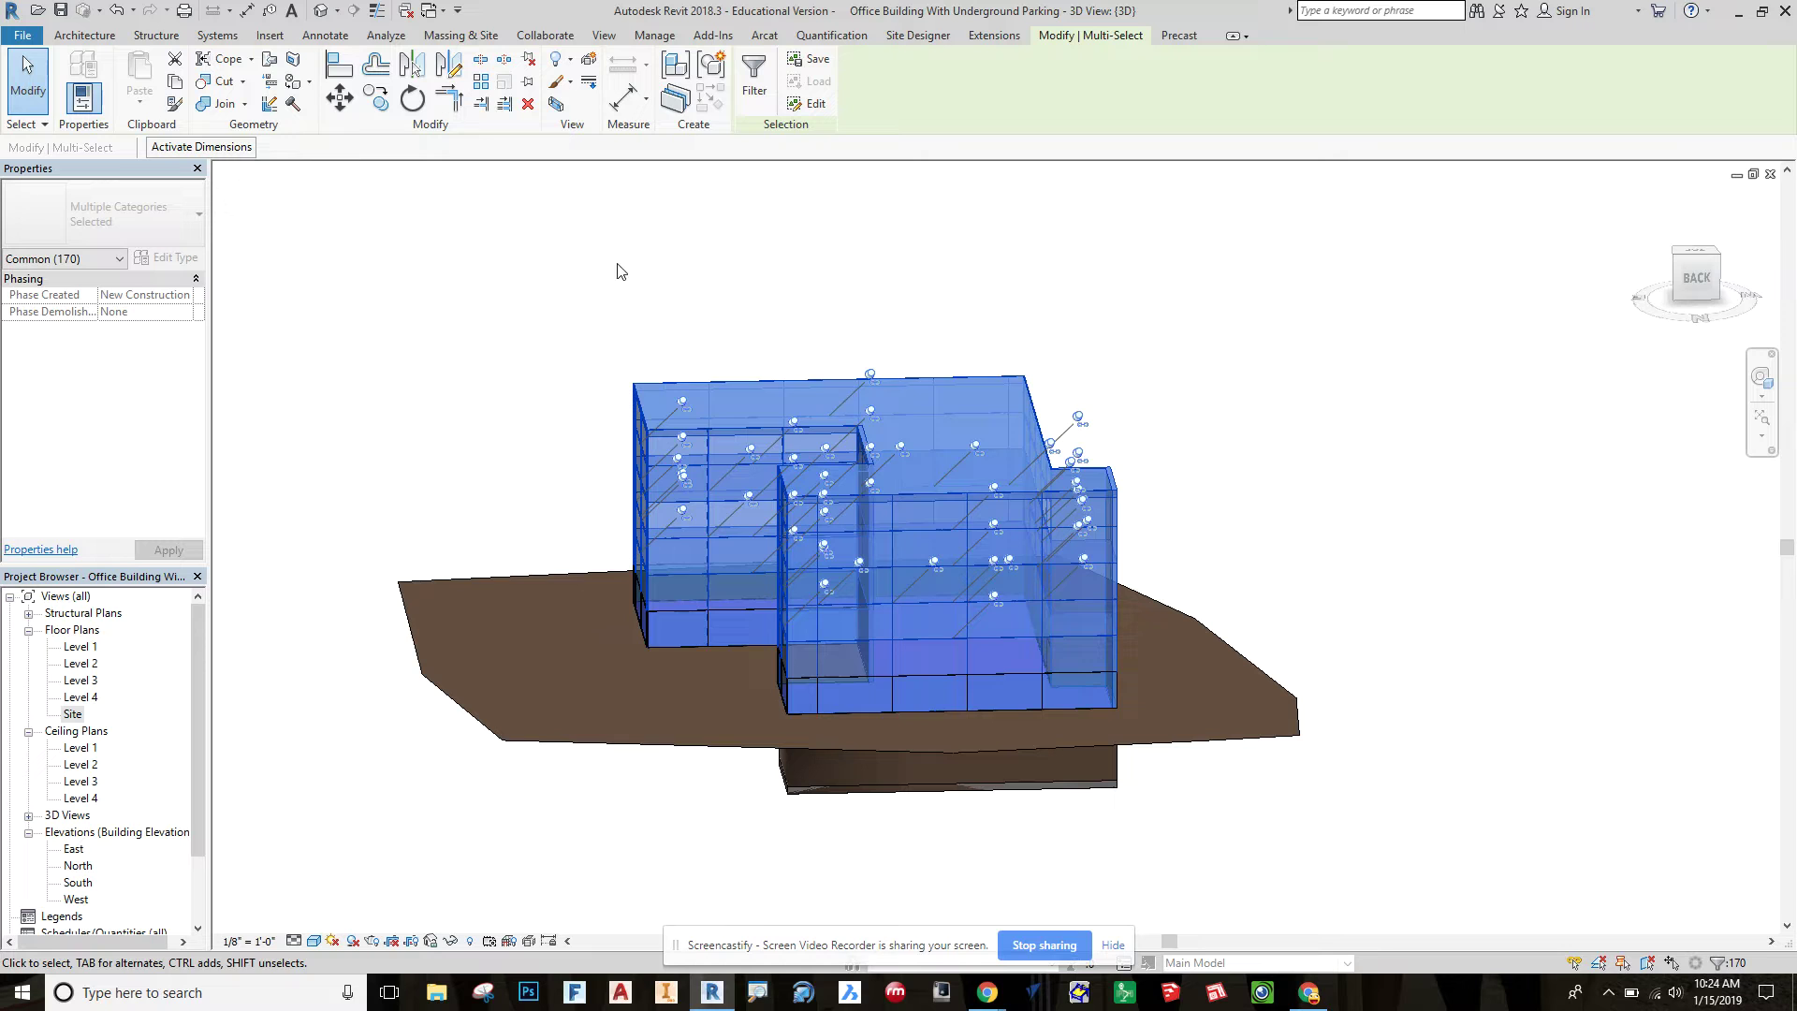
scroll(672, 644, "up", 3)
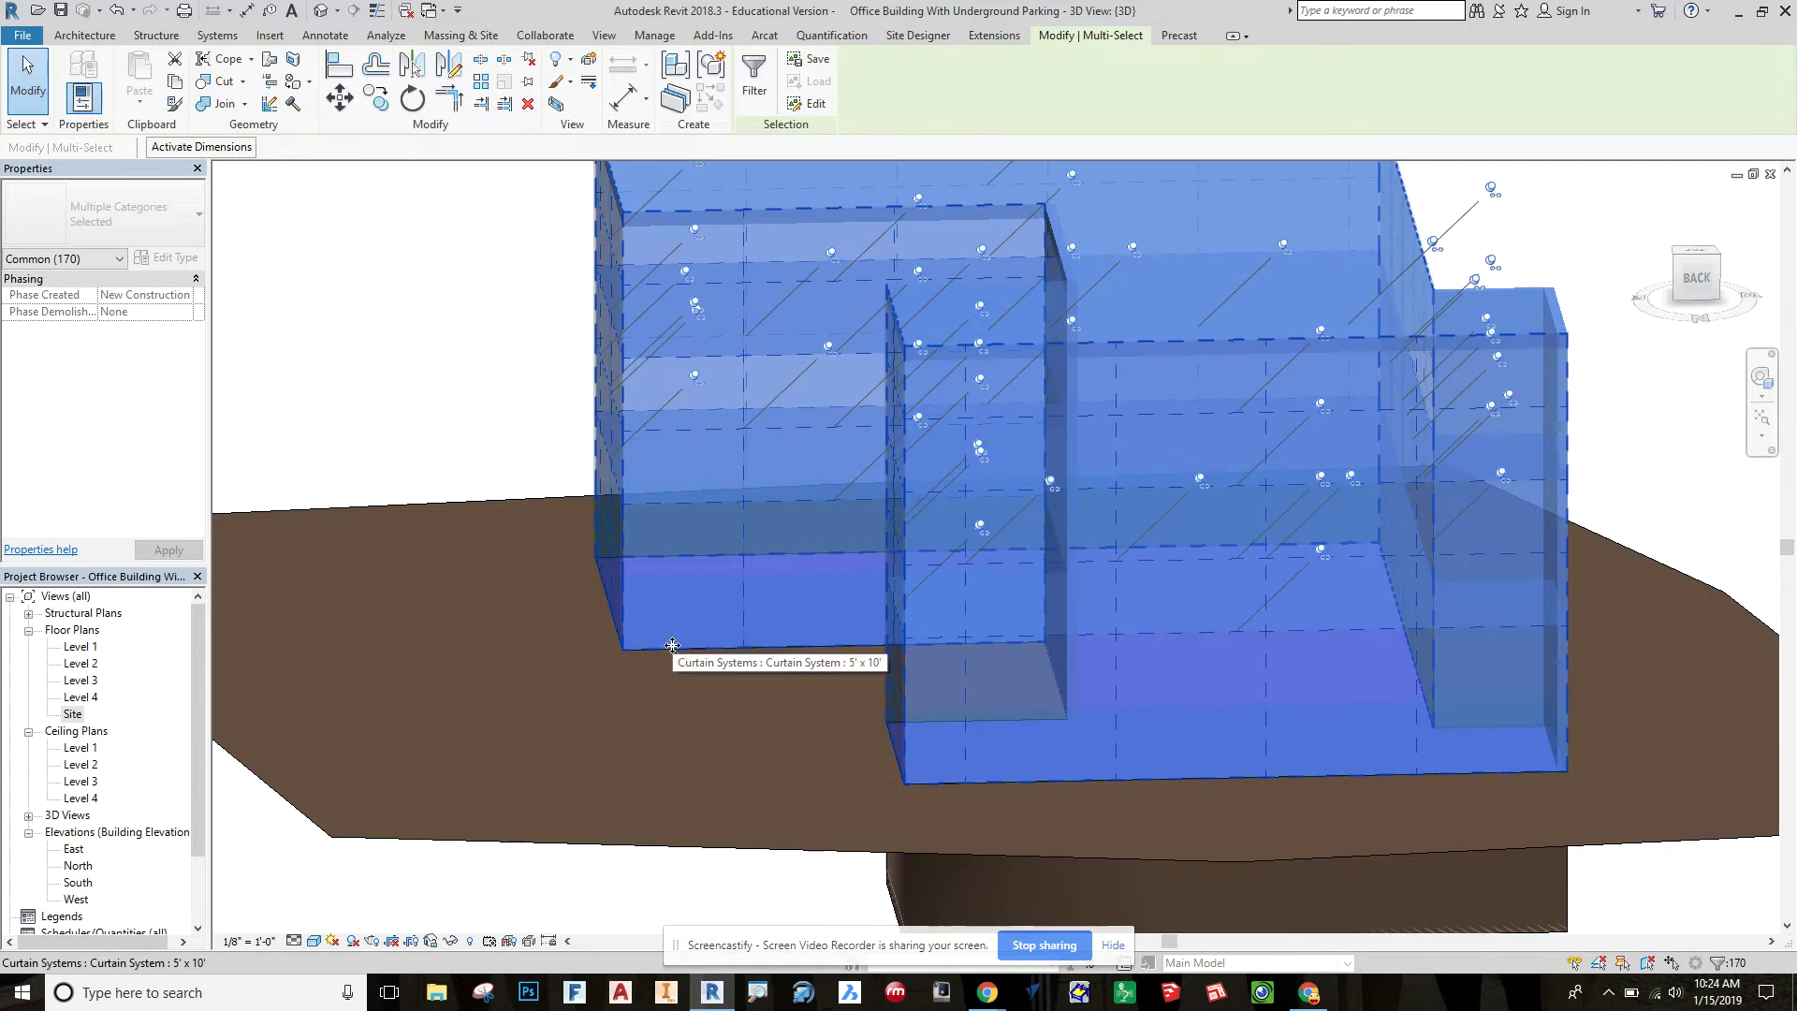
scroll(672, 644, "up", 2)
scroll(661, 638, "down", 8)
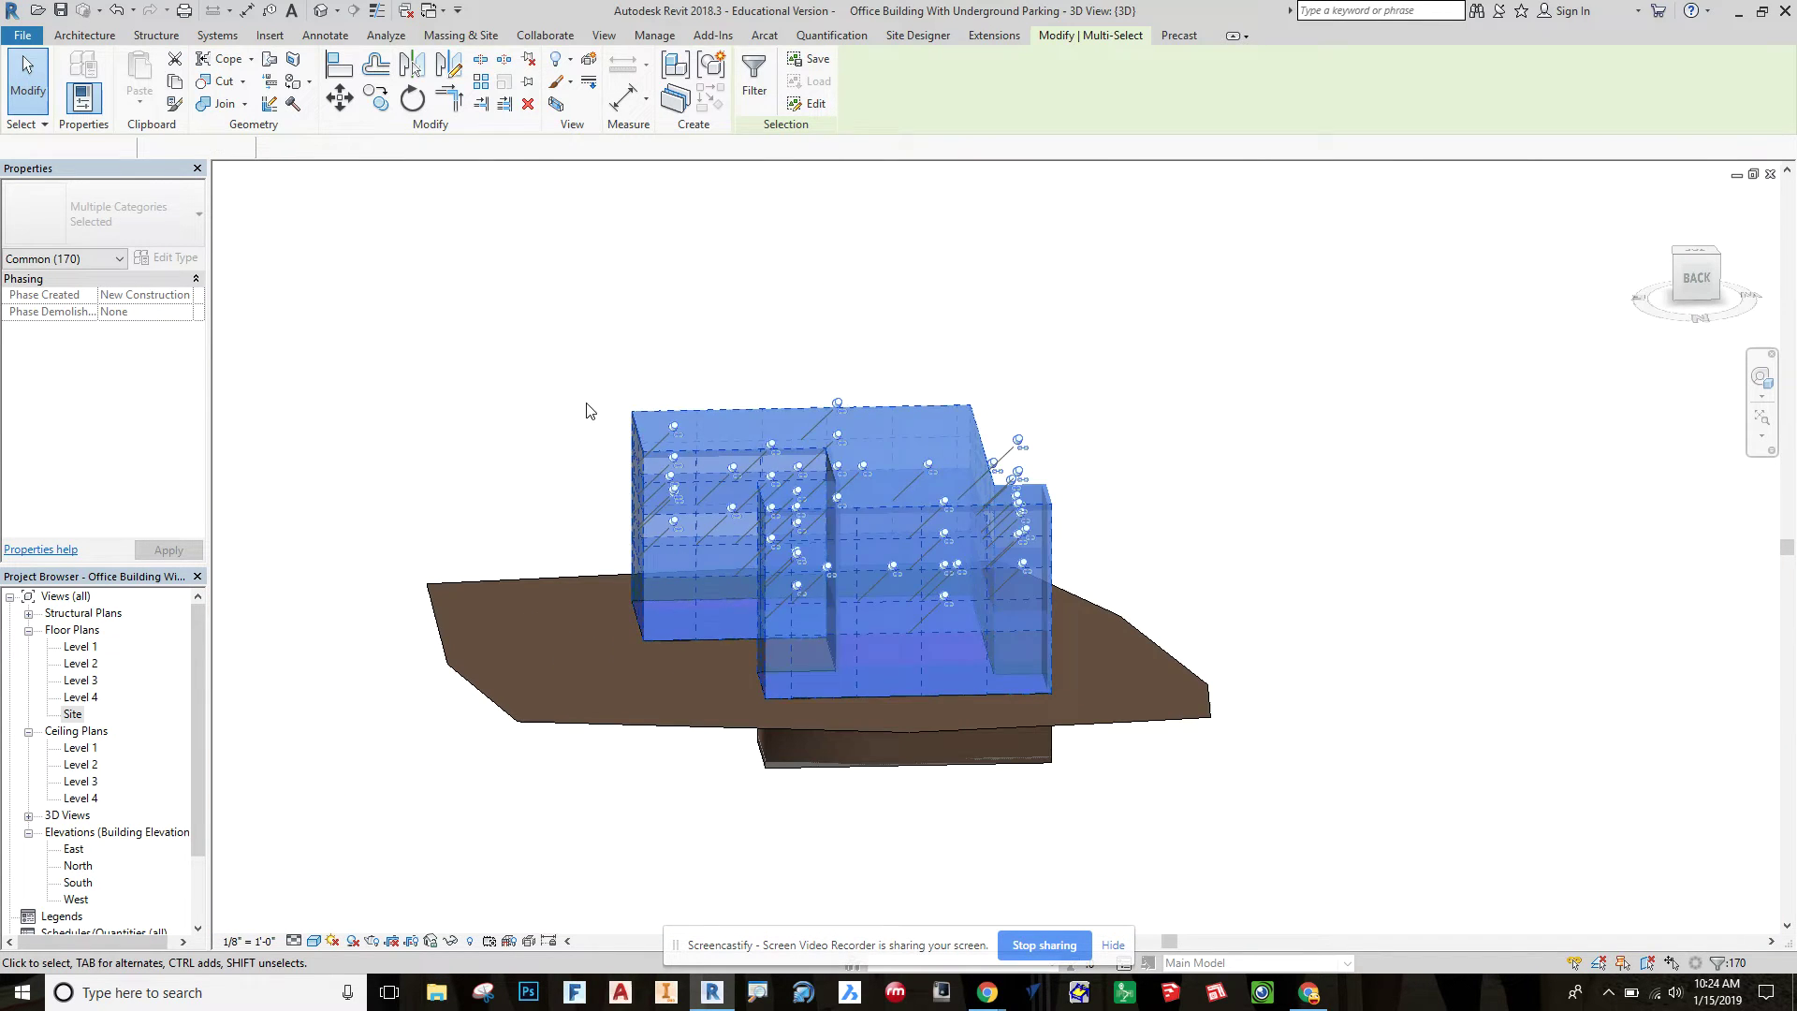
left_click_drag(564, 297, 1147, 747)
- Keep all filtered categories and create the model group Group 1, accepting the warning
left_click(754, 79)
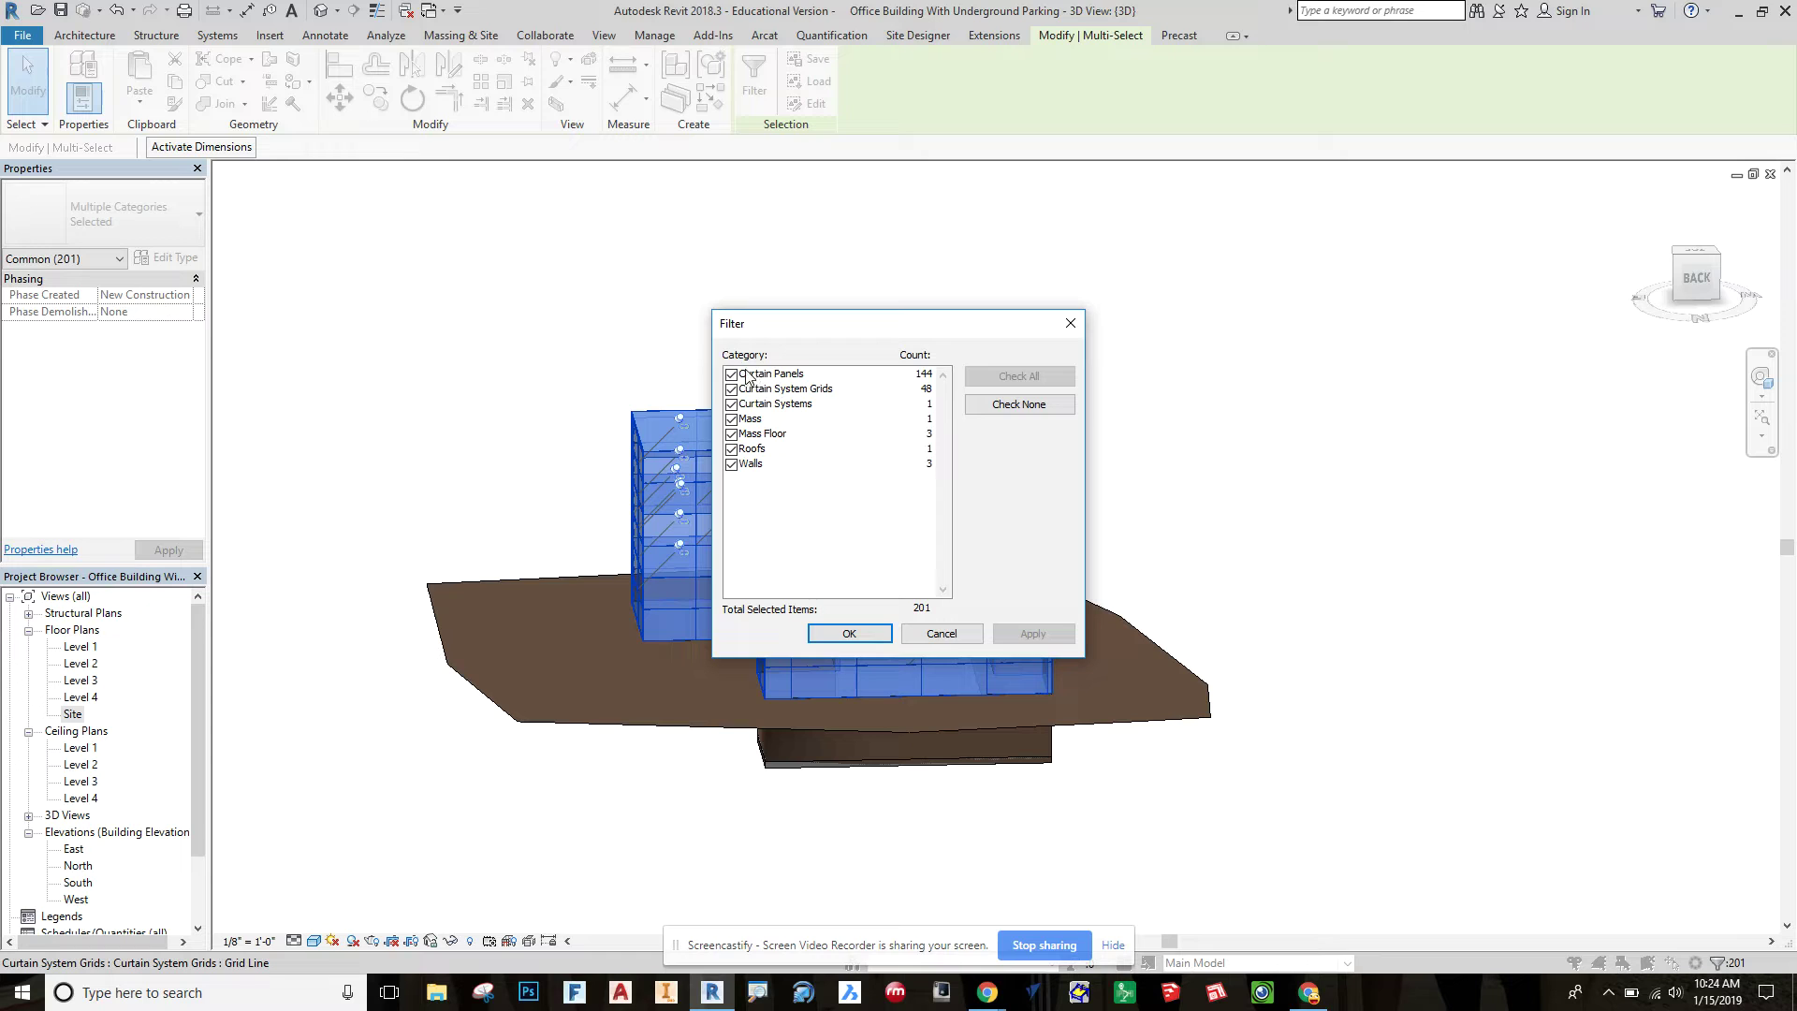
left_click(848, 633)
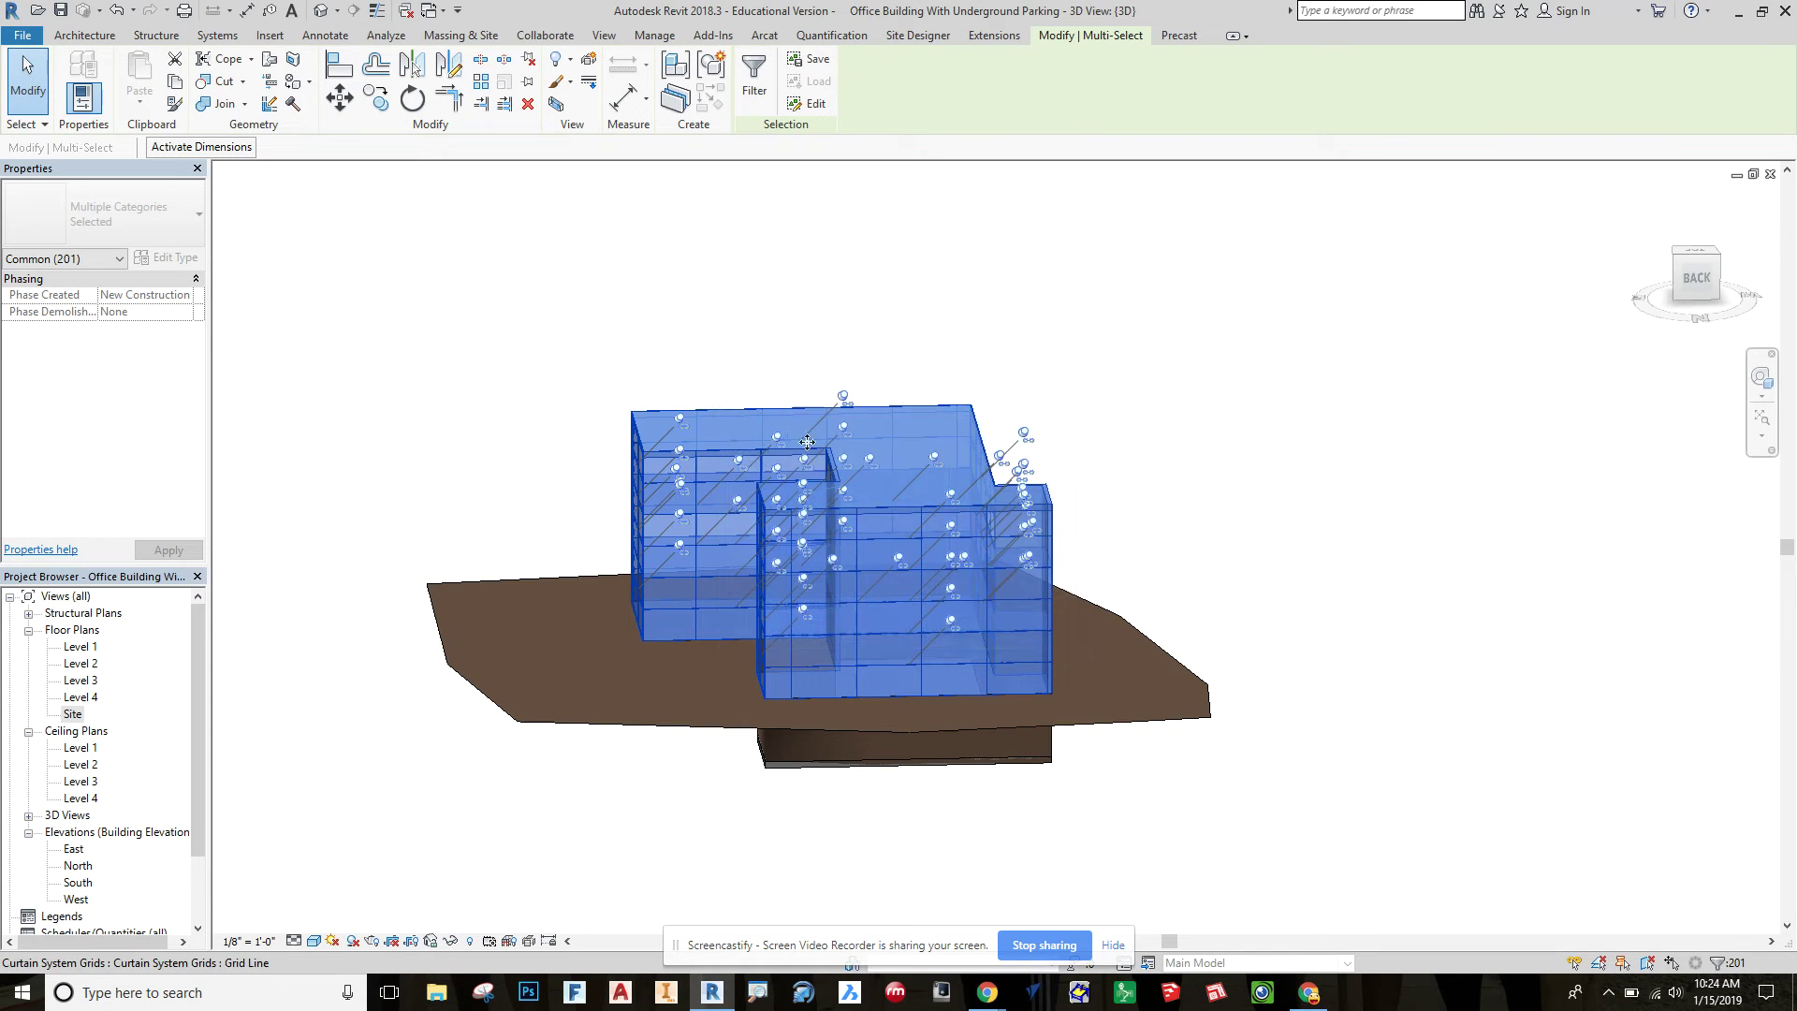
left_click(711, 65)
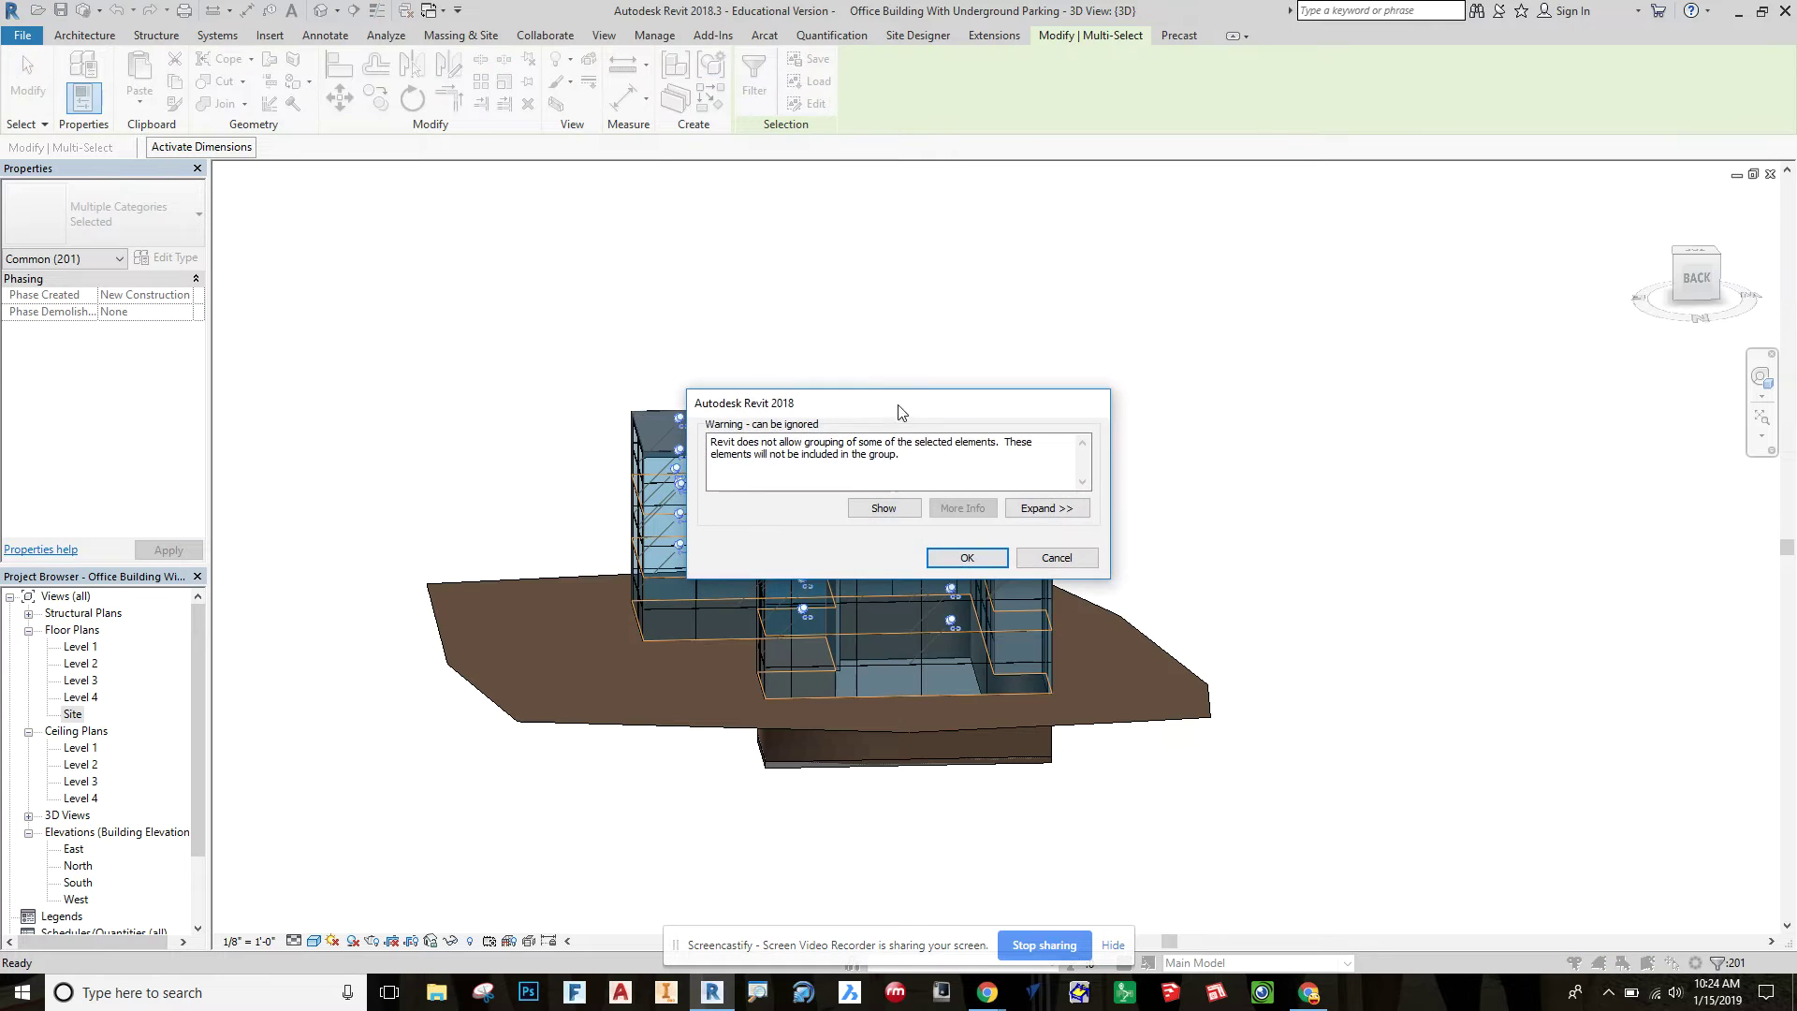
left_click(968, 559)
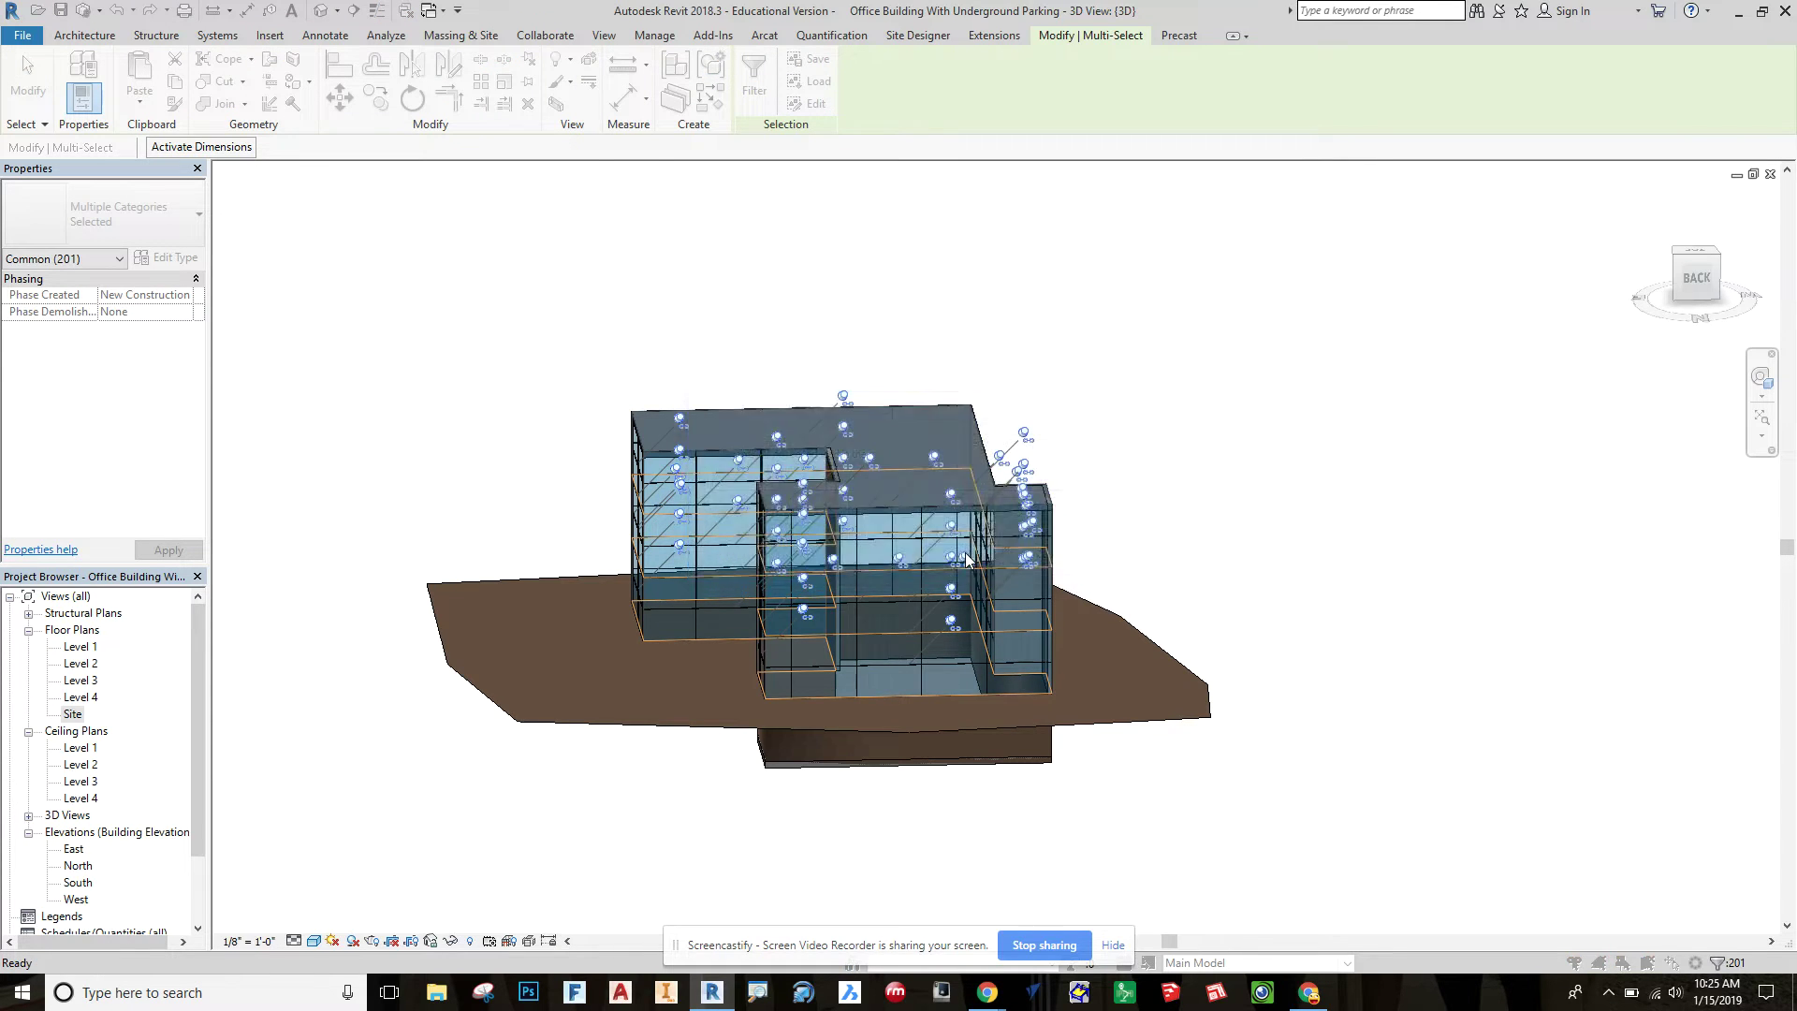
left_click(839, 541)
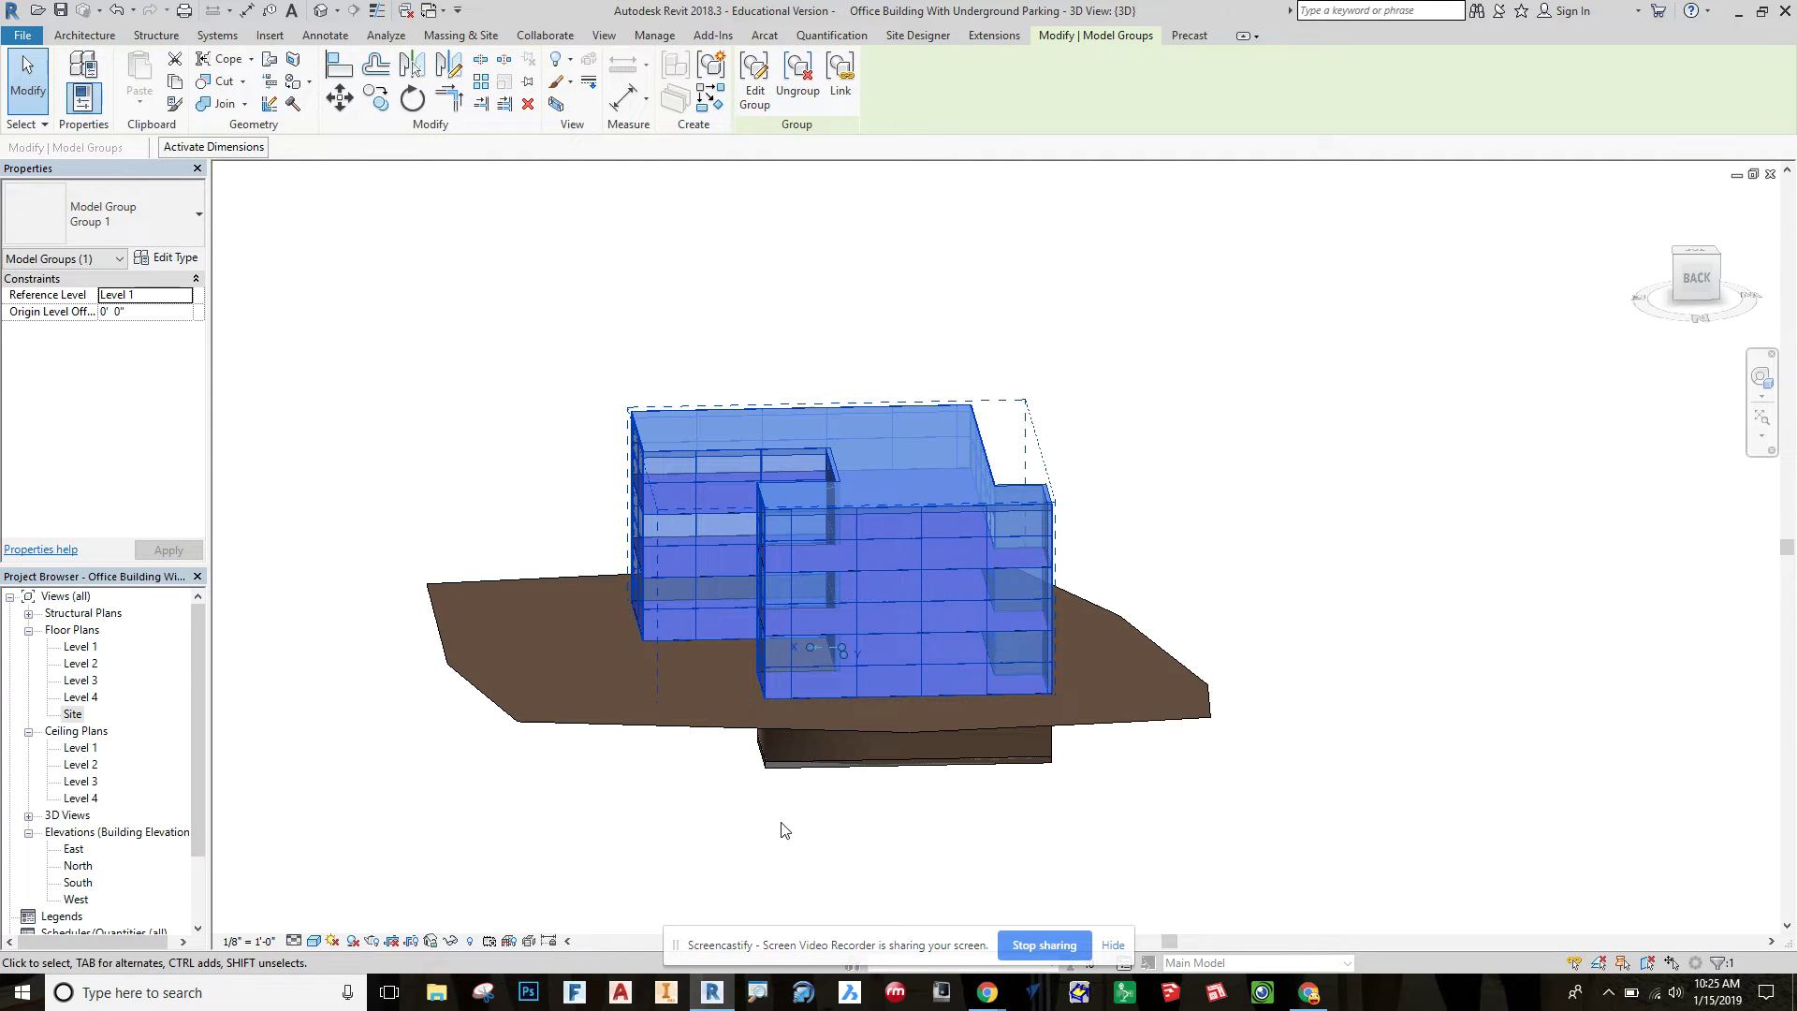
- Hide the building group in this view
right_click(845, 511)
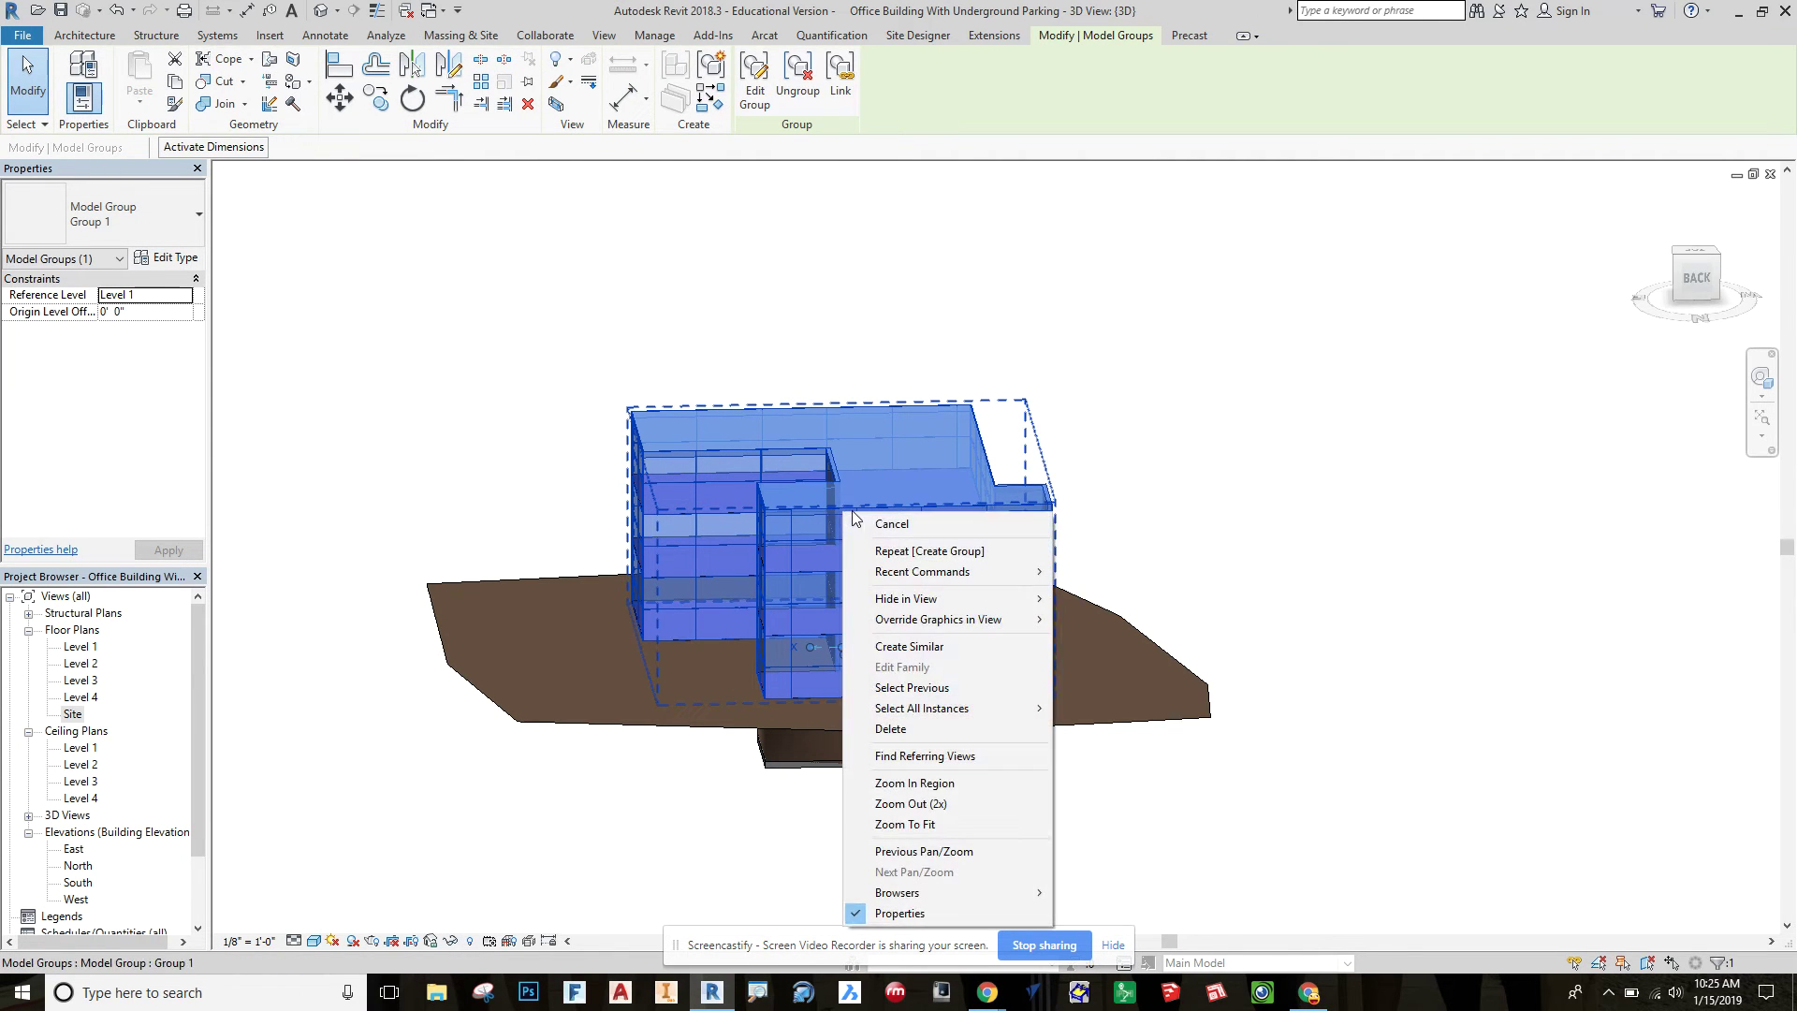
mouse_move(998, 600)
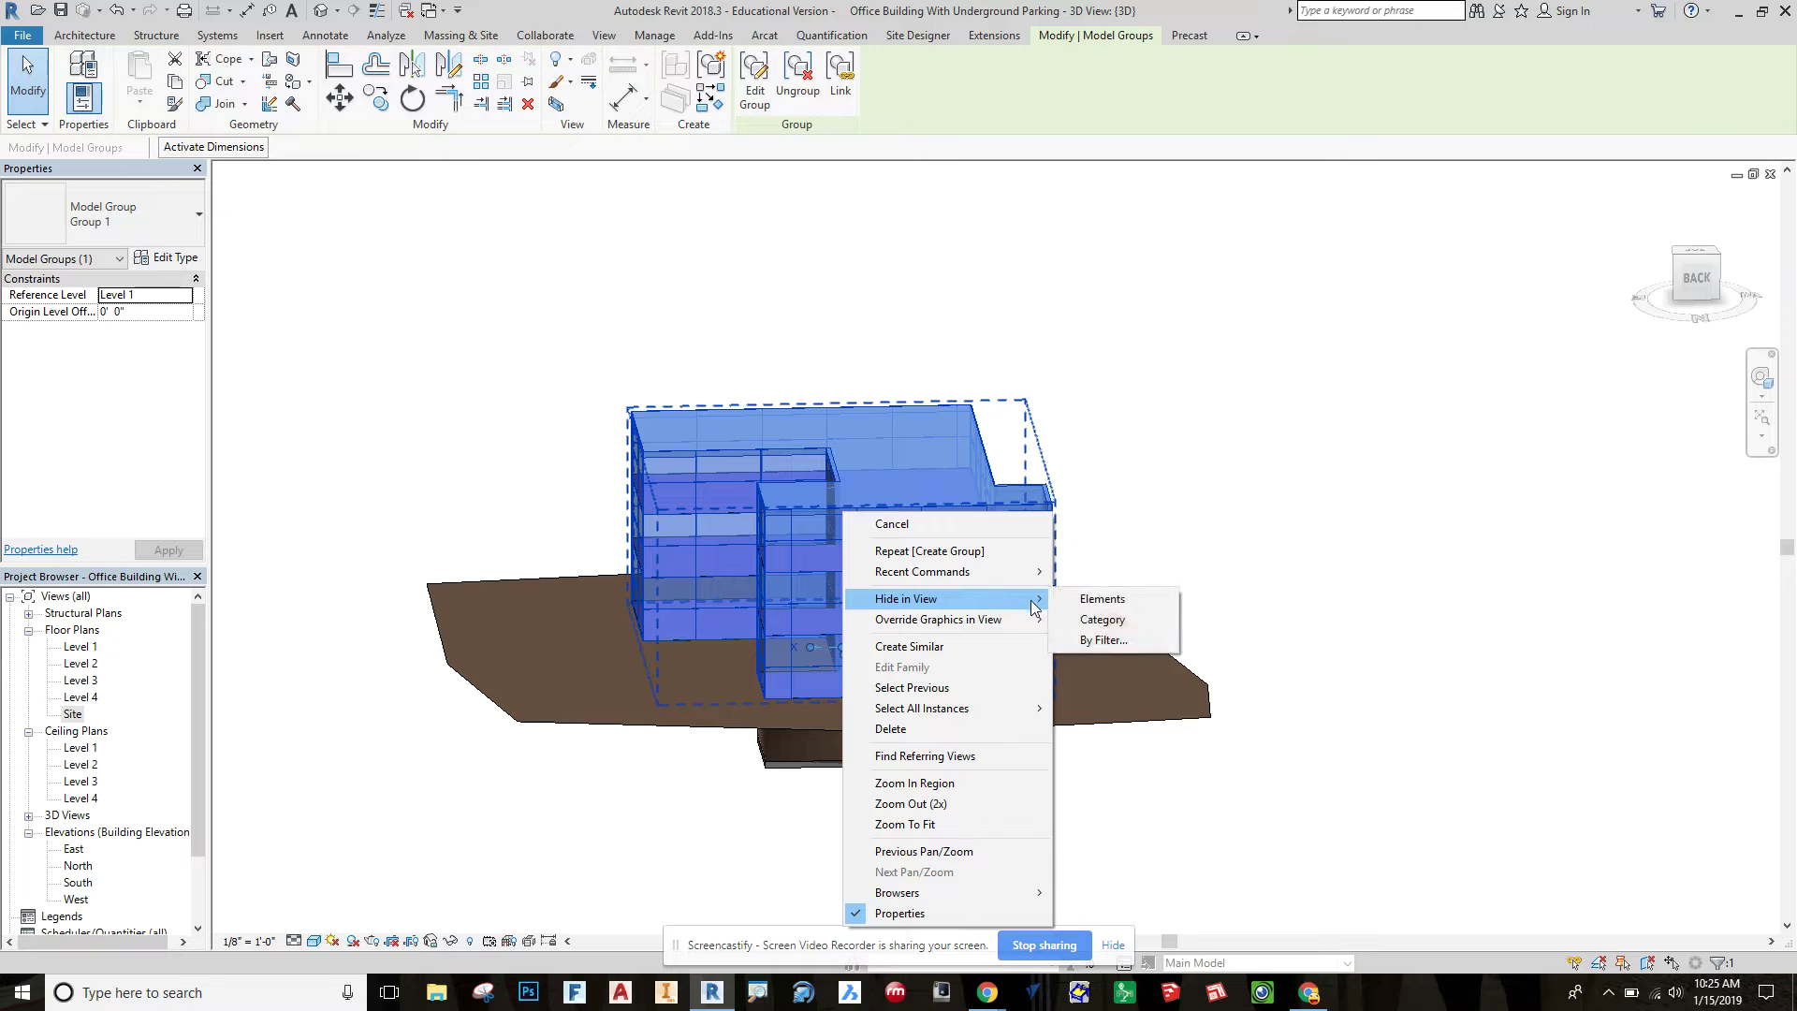
left_click(1092, 600)
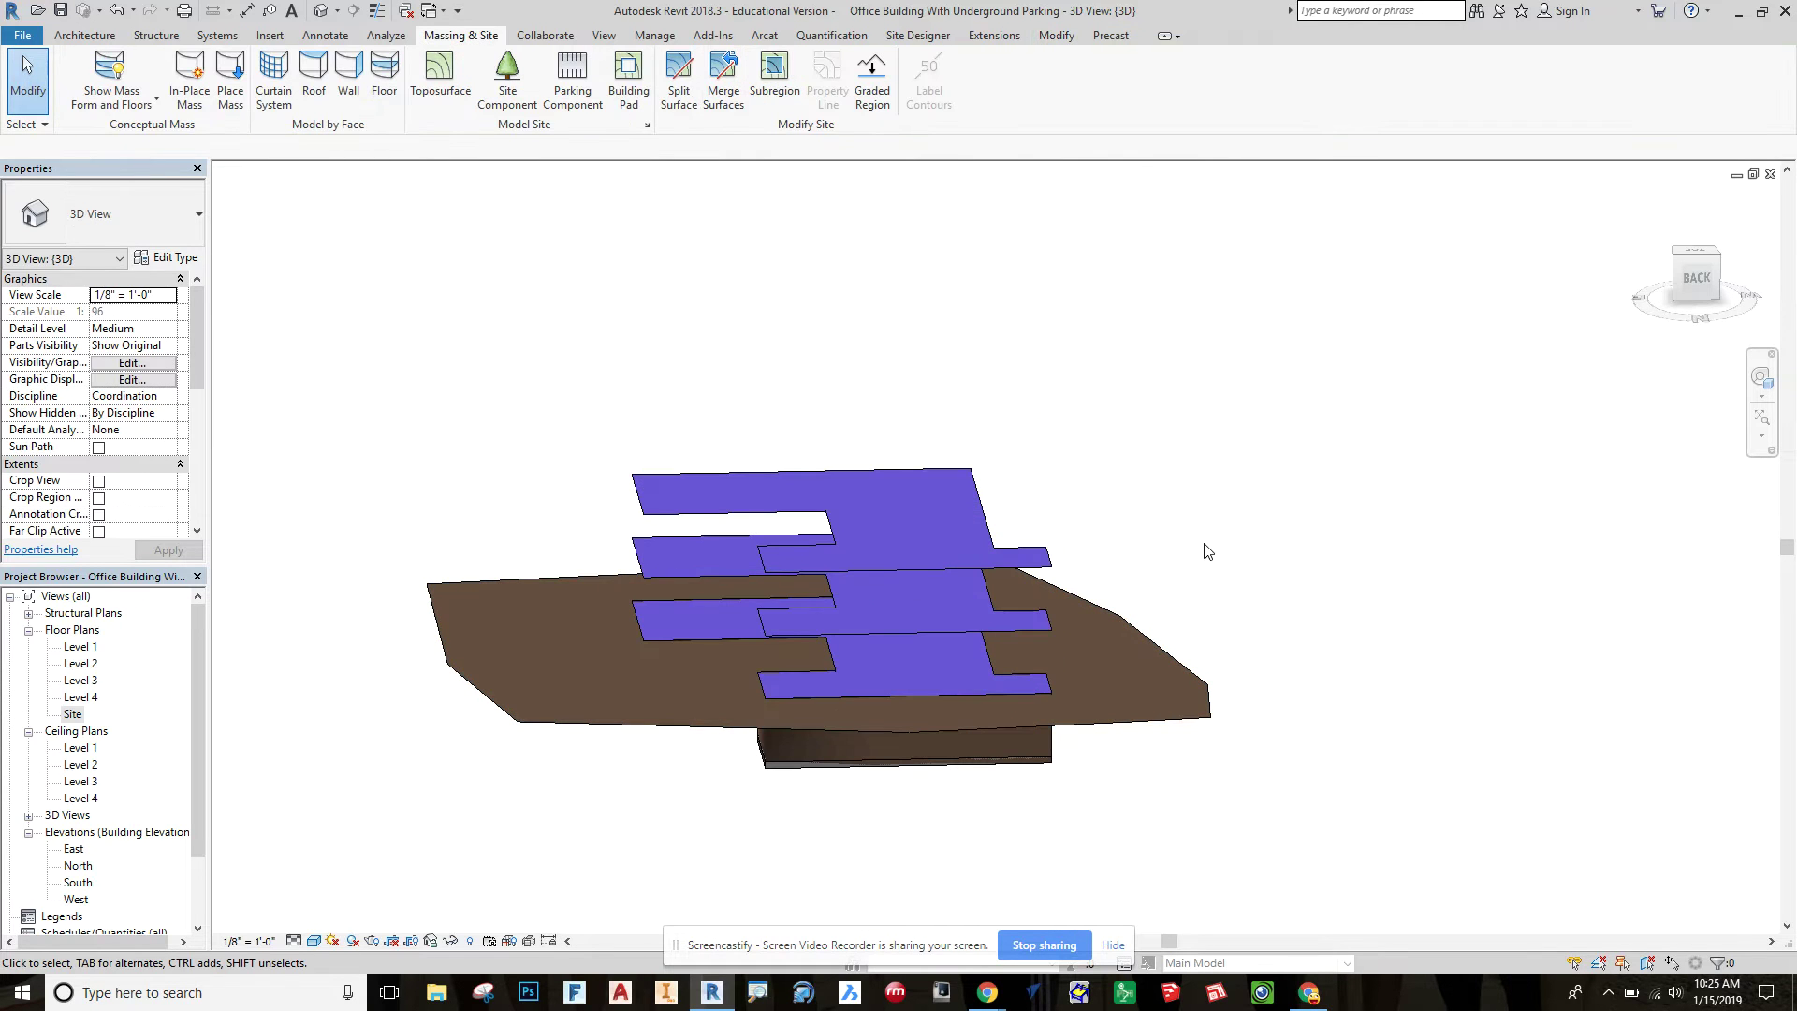
- Hide the top, Level 2, and Level 1 mass floors, revealing the sunken pad cut
middle_click_drag(1195, 581, 1154, 521, "shift")
left_click(955, 535)
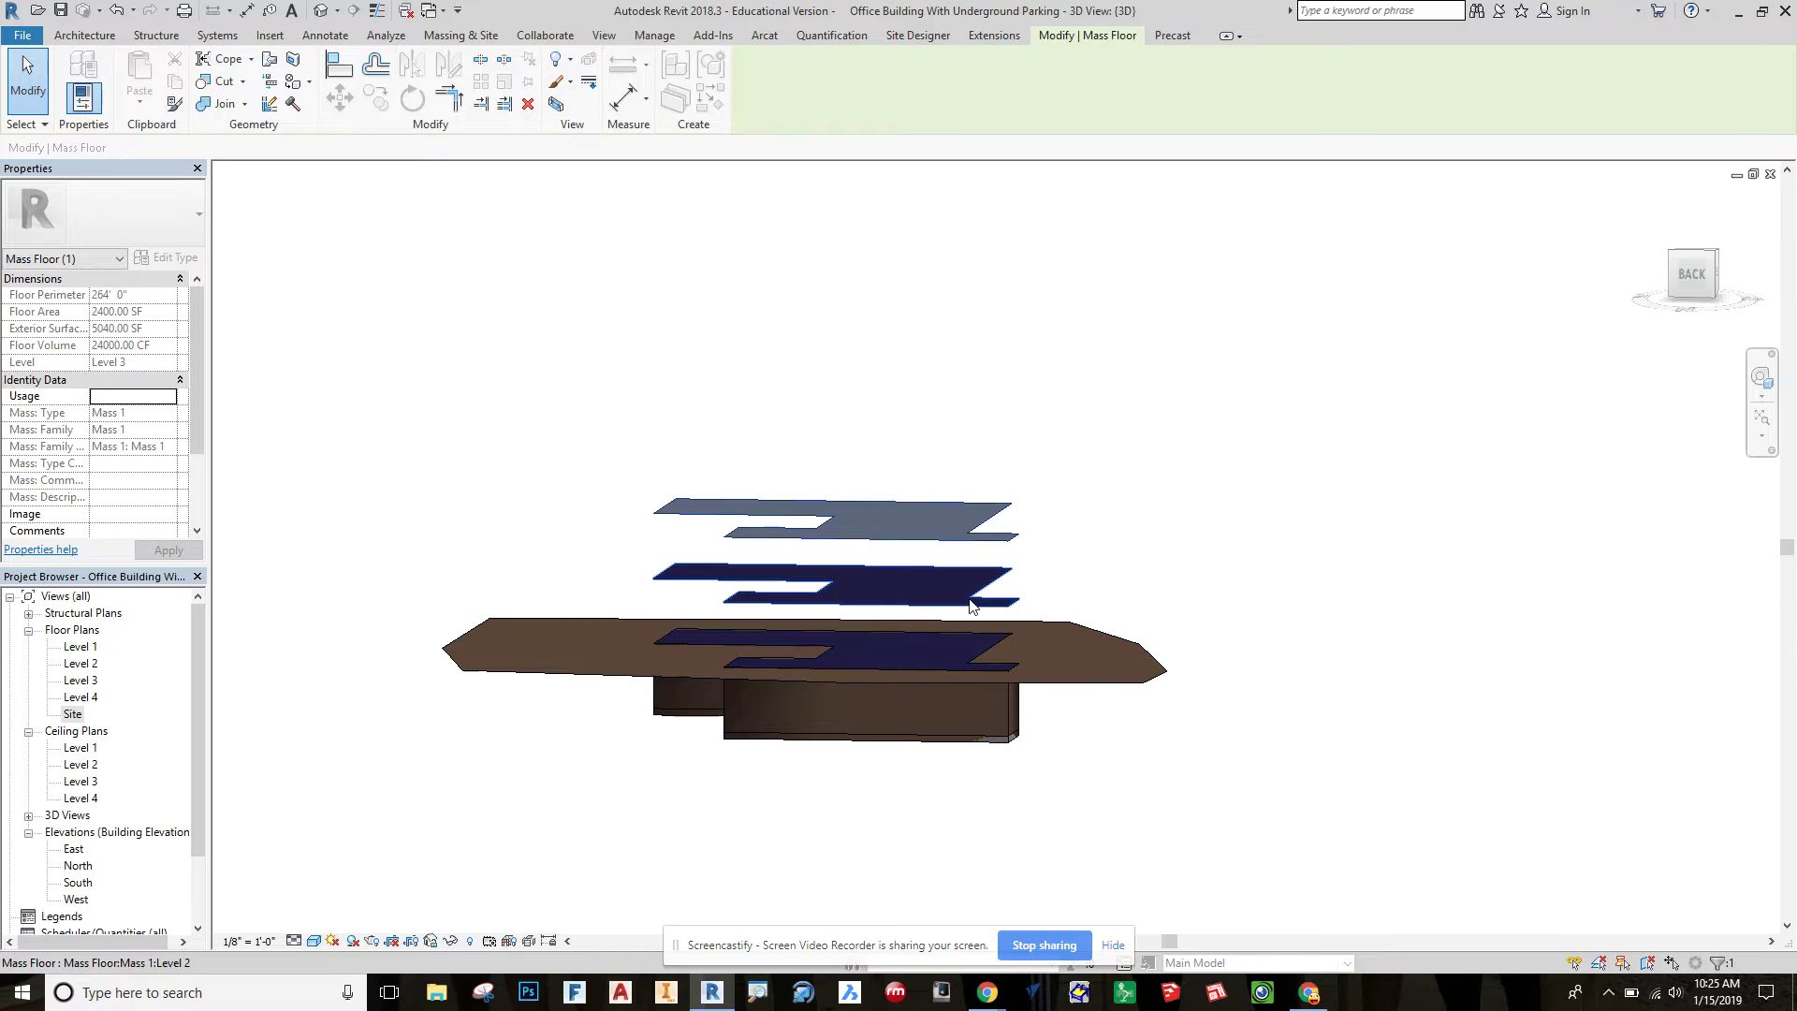
left_click(953, 602, "ctrl")
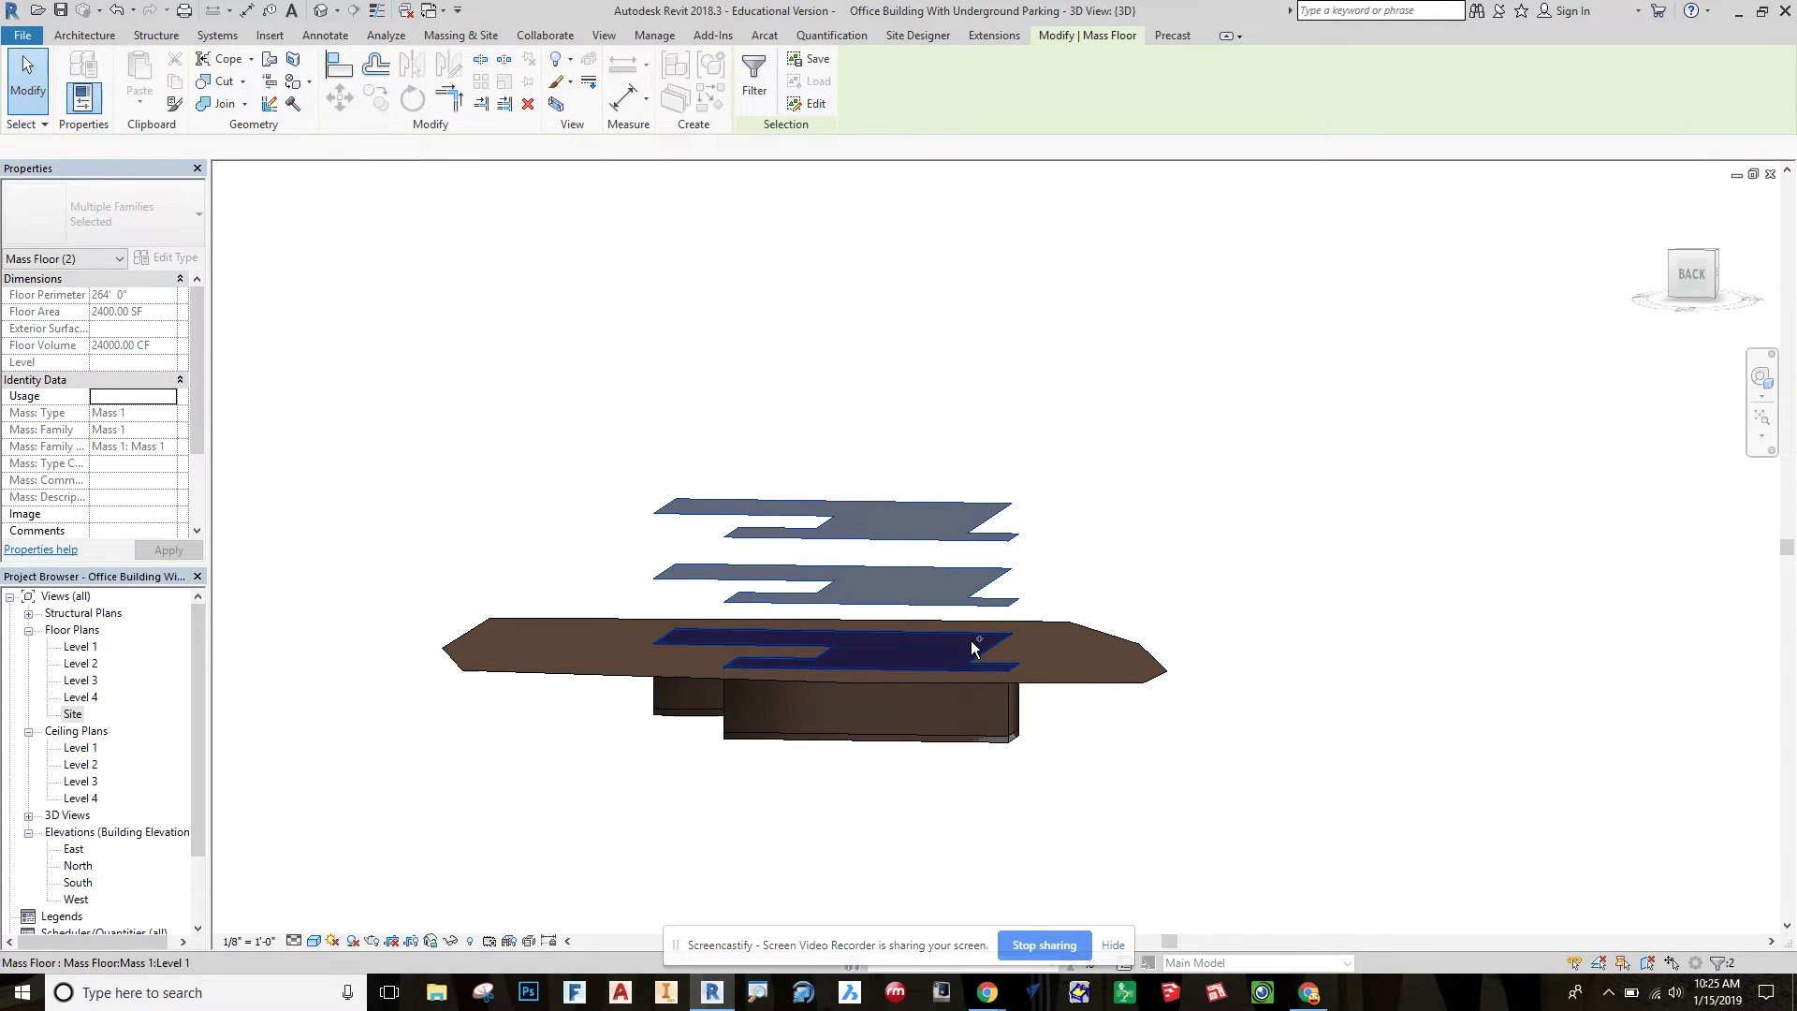
left_click(973, 647, "ctrl")
right_click(934, 517)
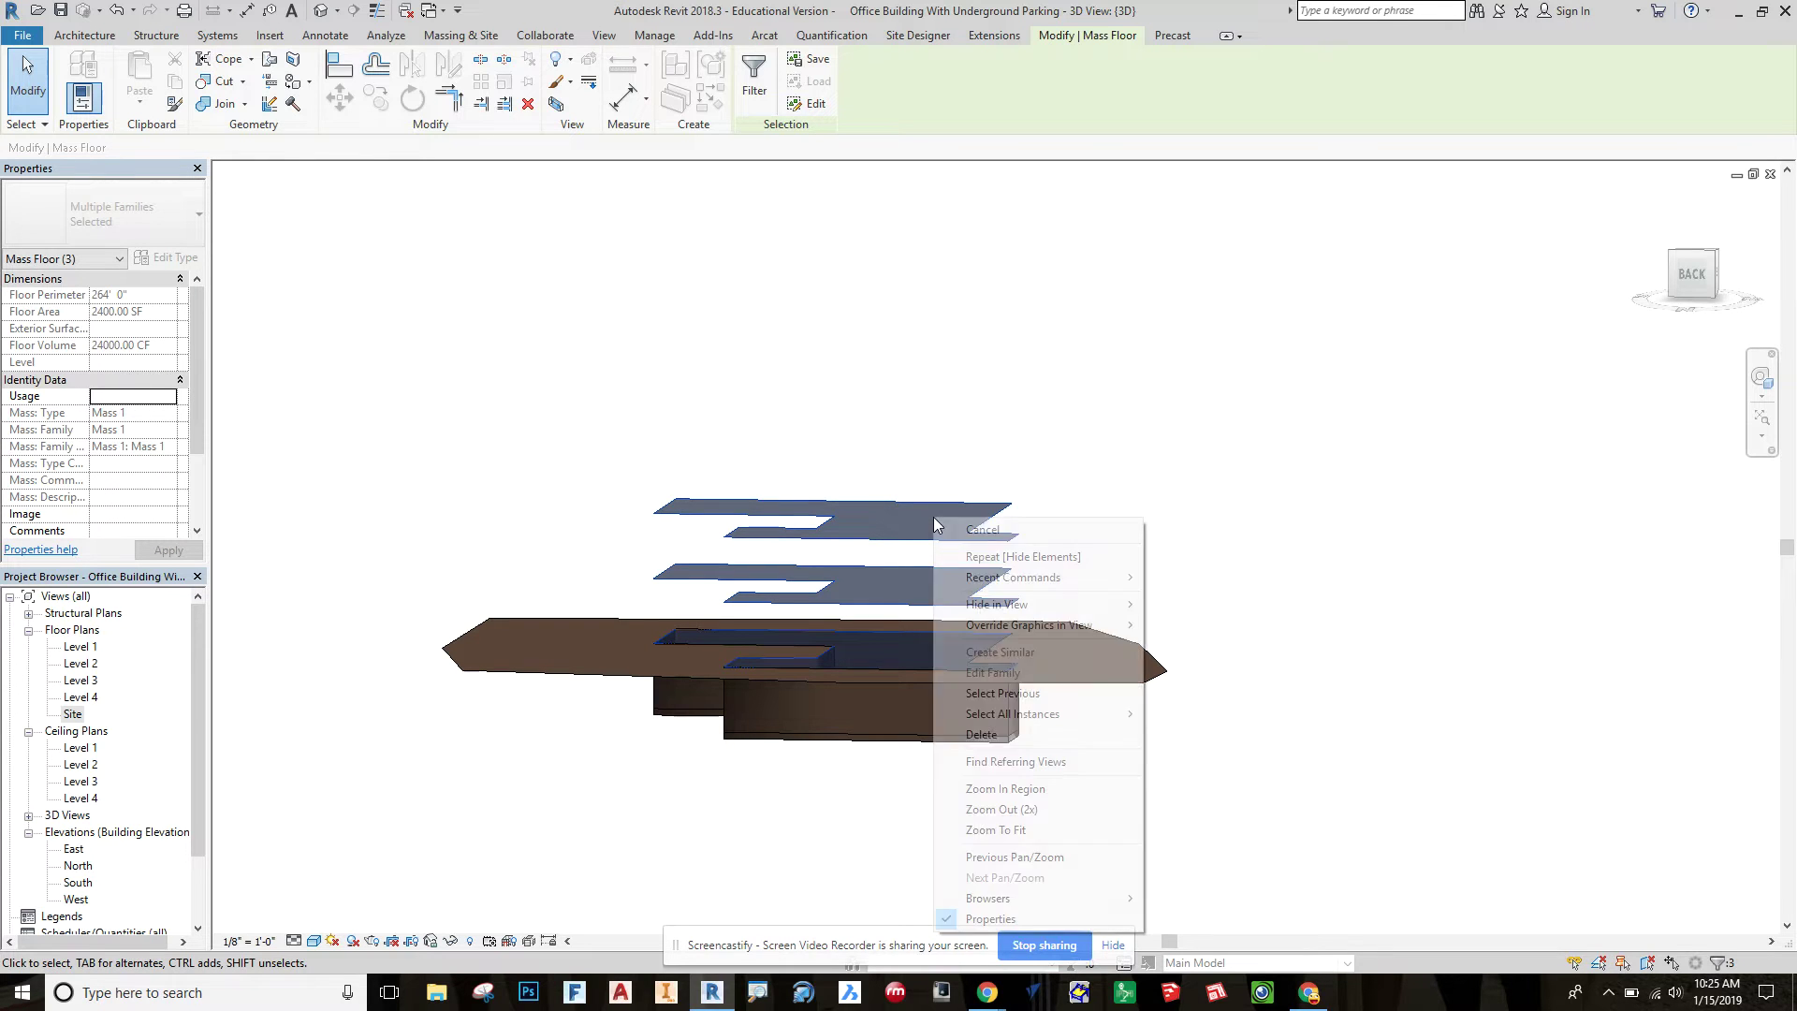
mouse_move(1020, 607)
left_click(1174, 607)
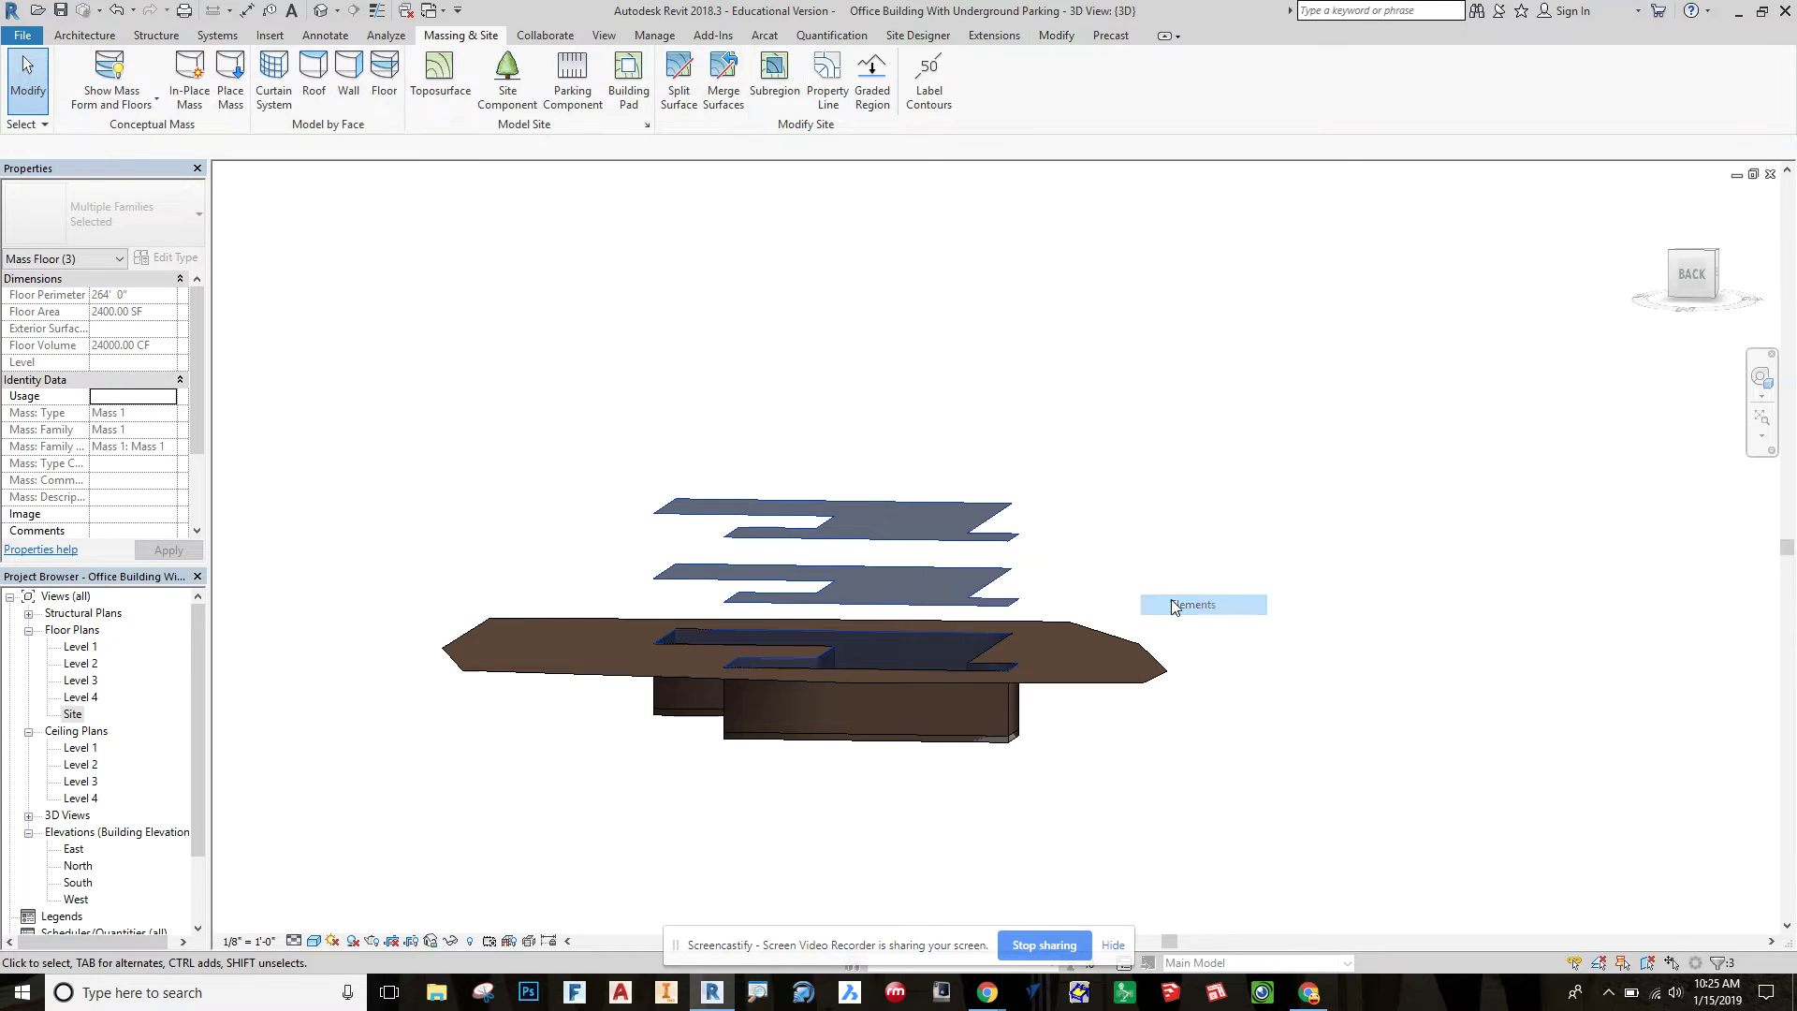
middle_click_drag(986, 509, 846, 618)
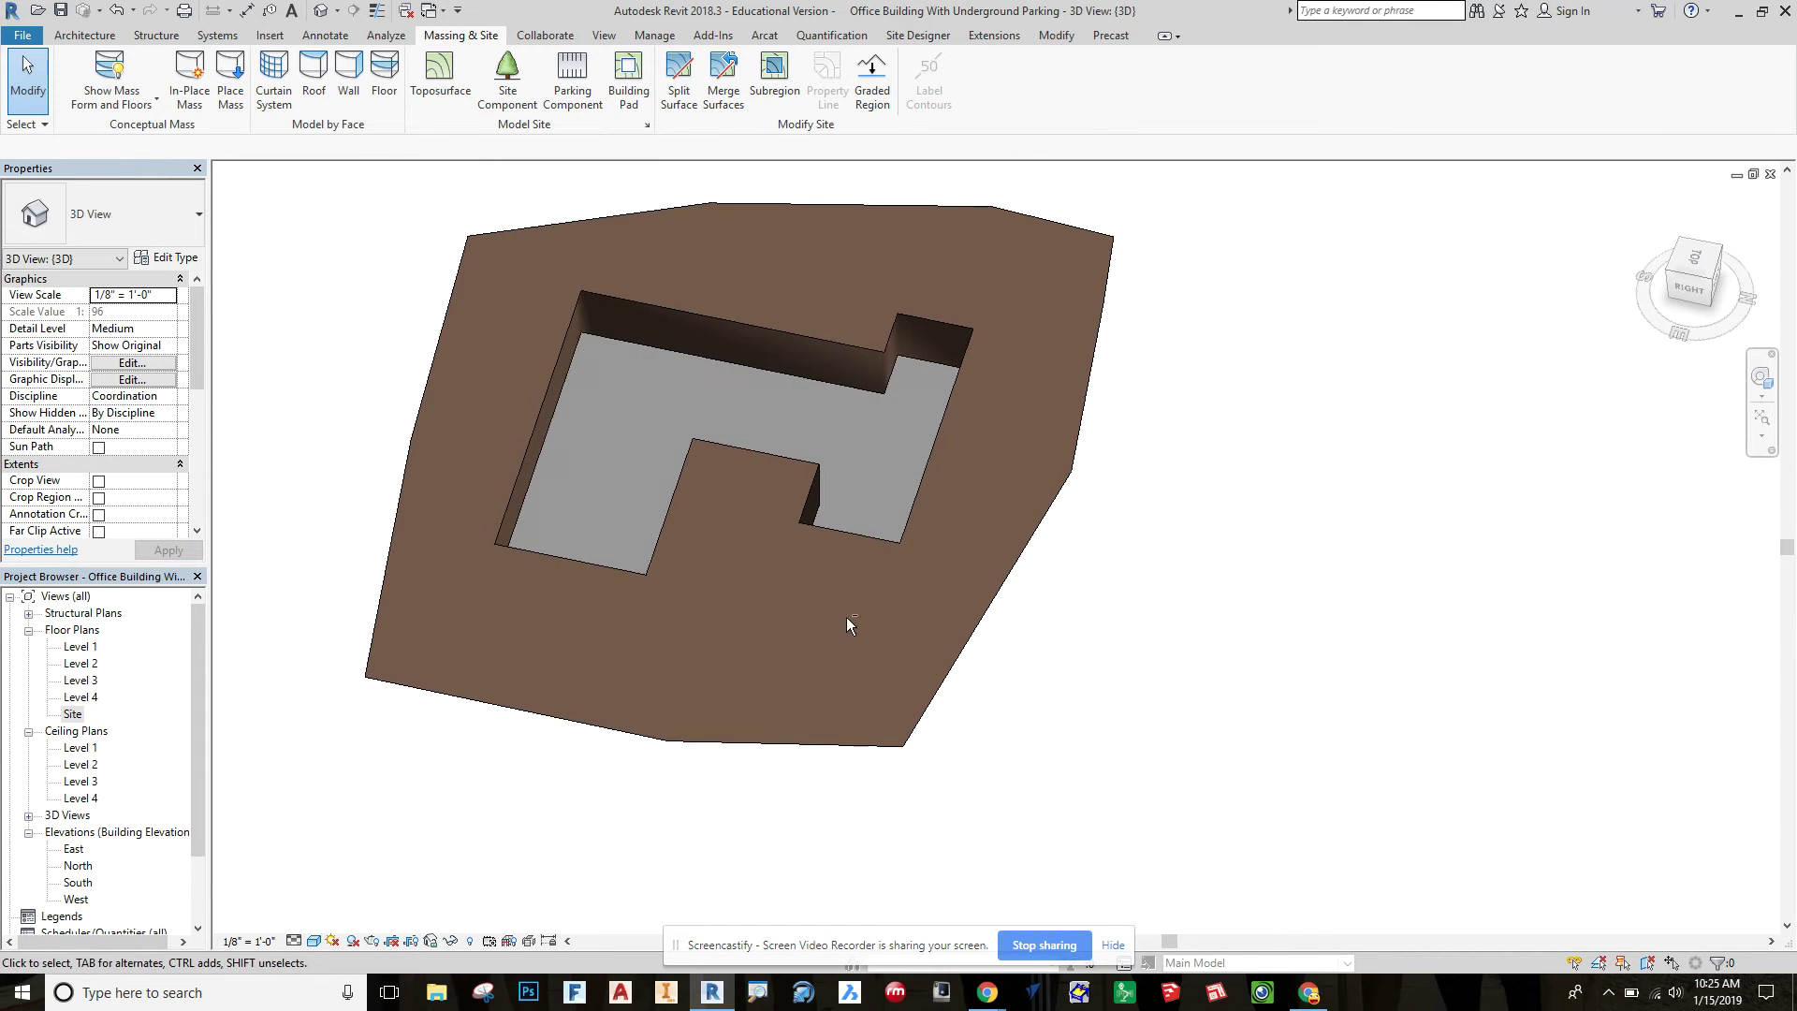
left_click(839, 534)
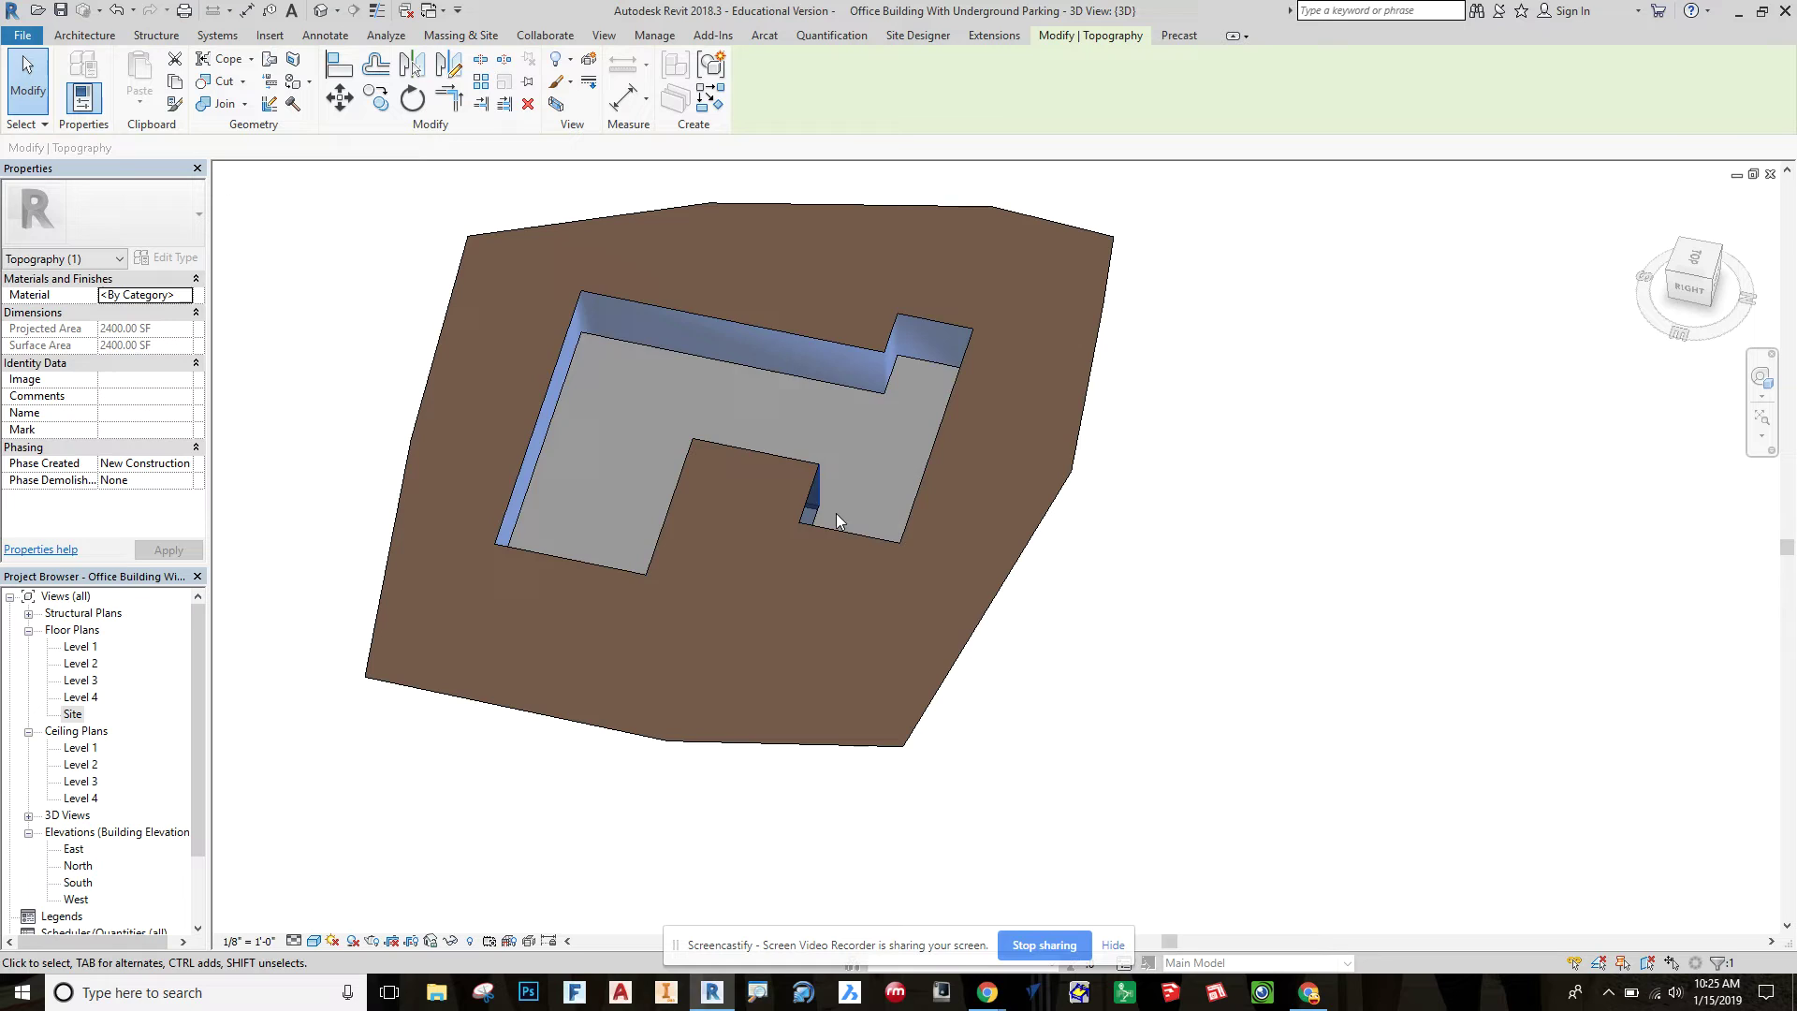
left_click(840, 385)
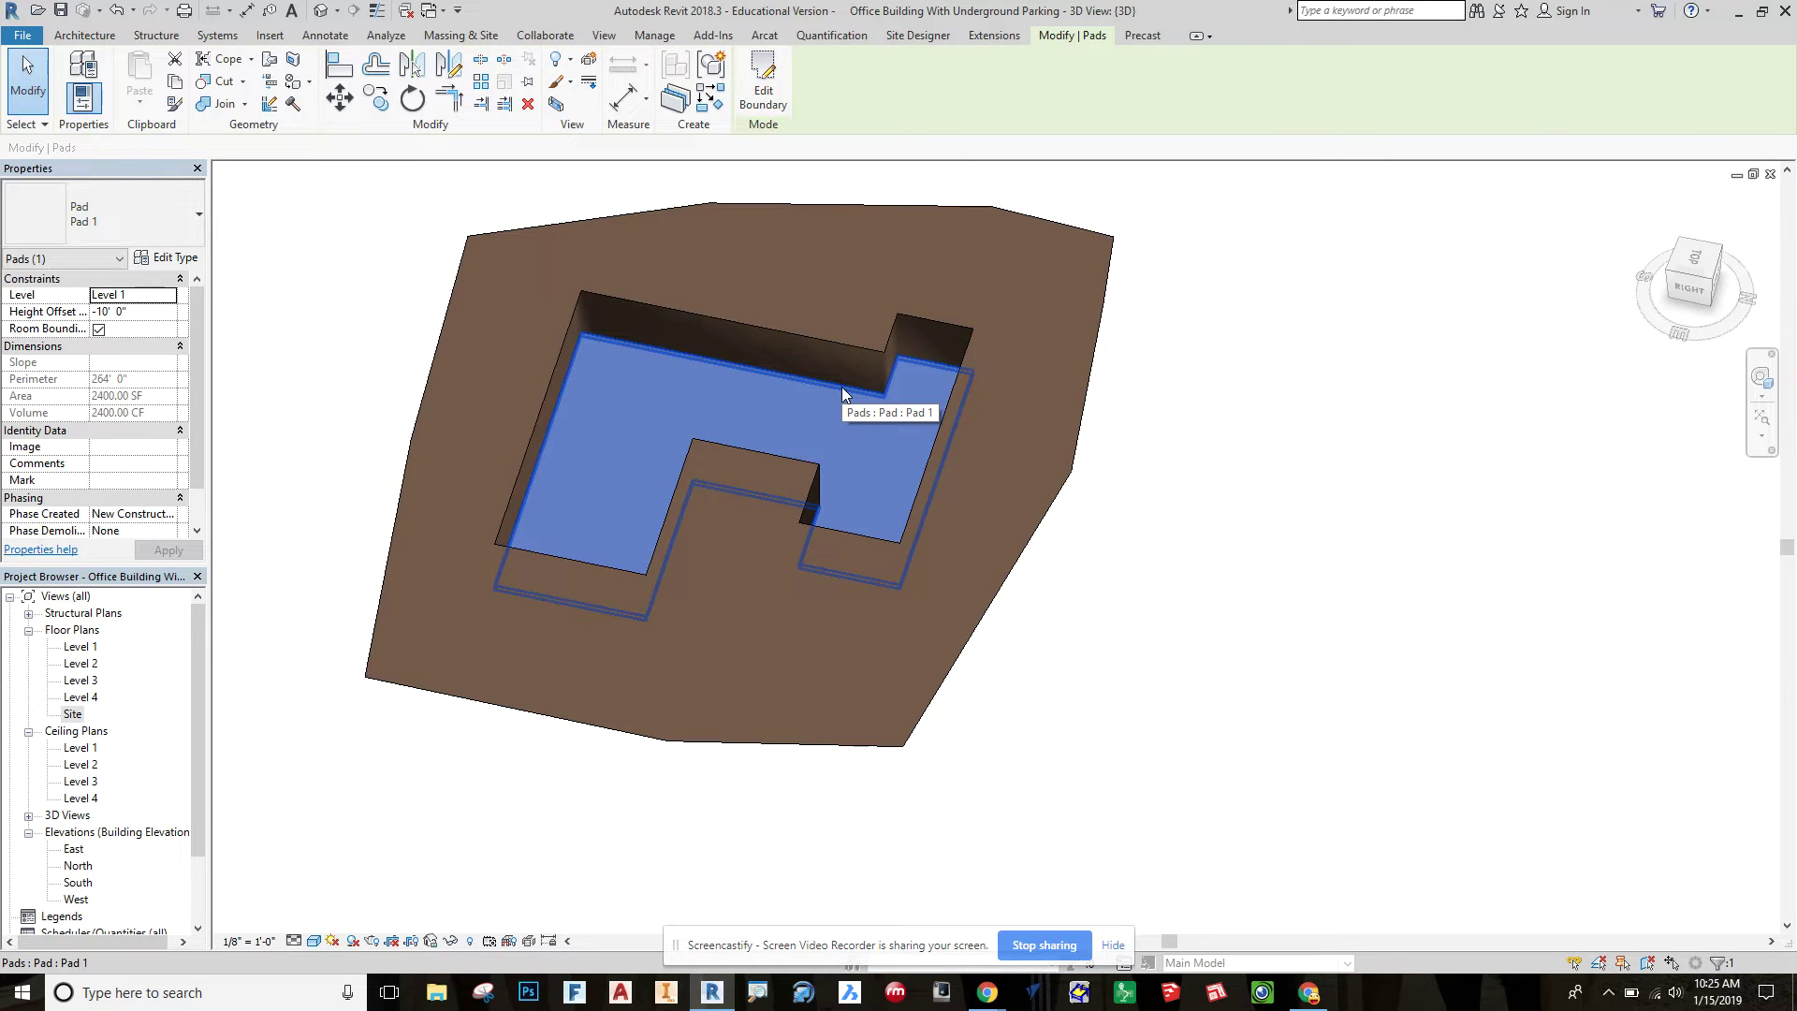